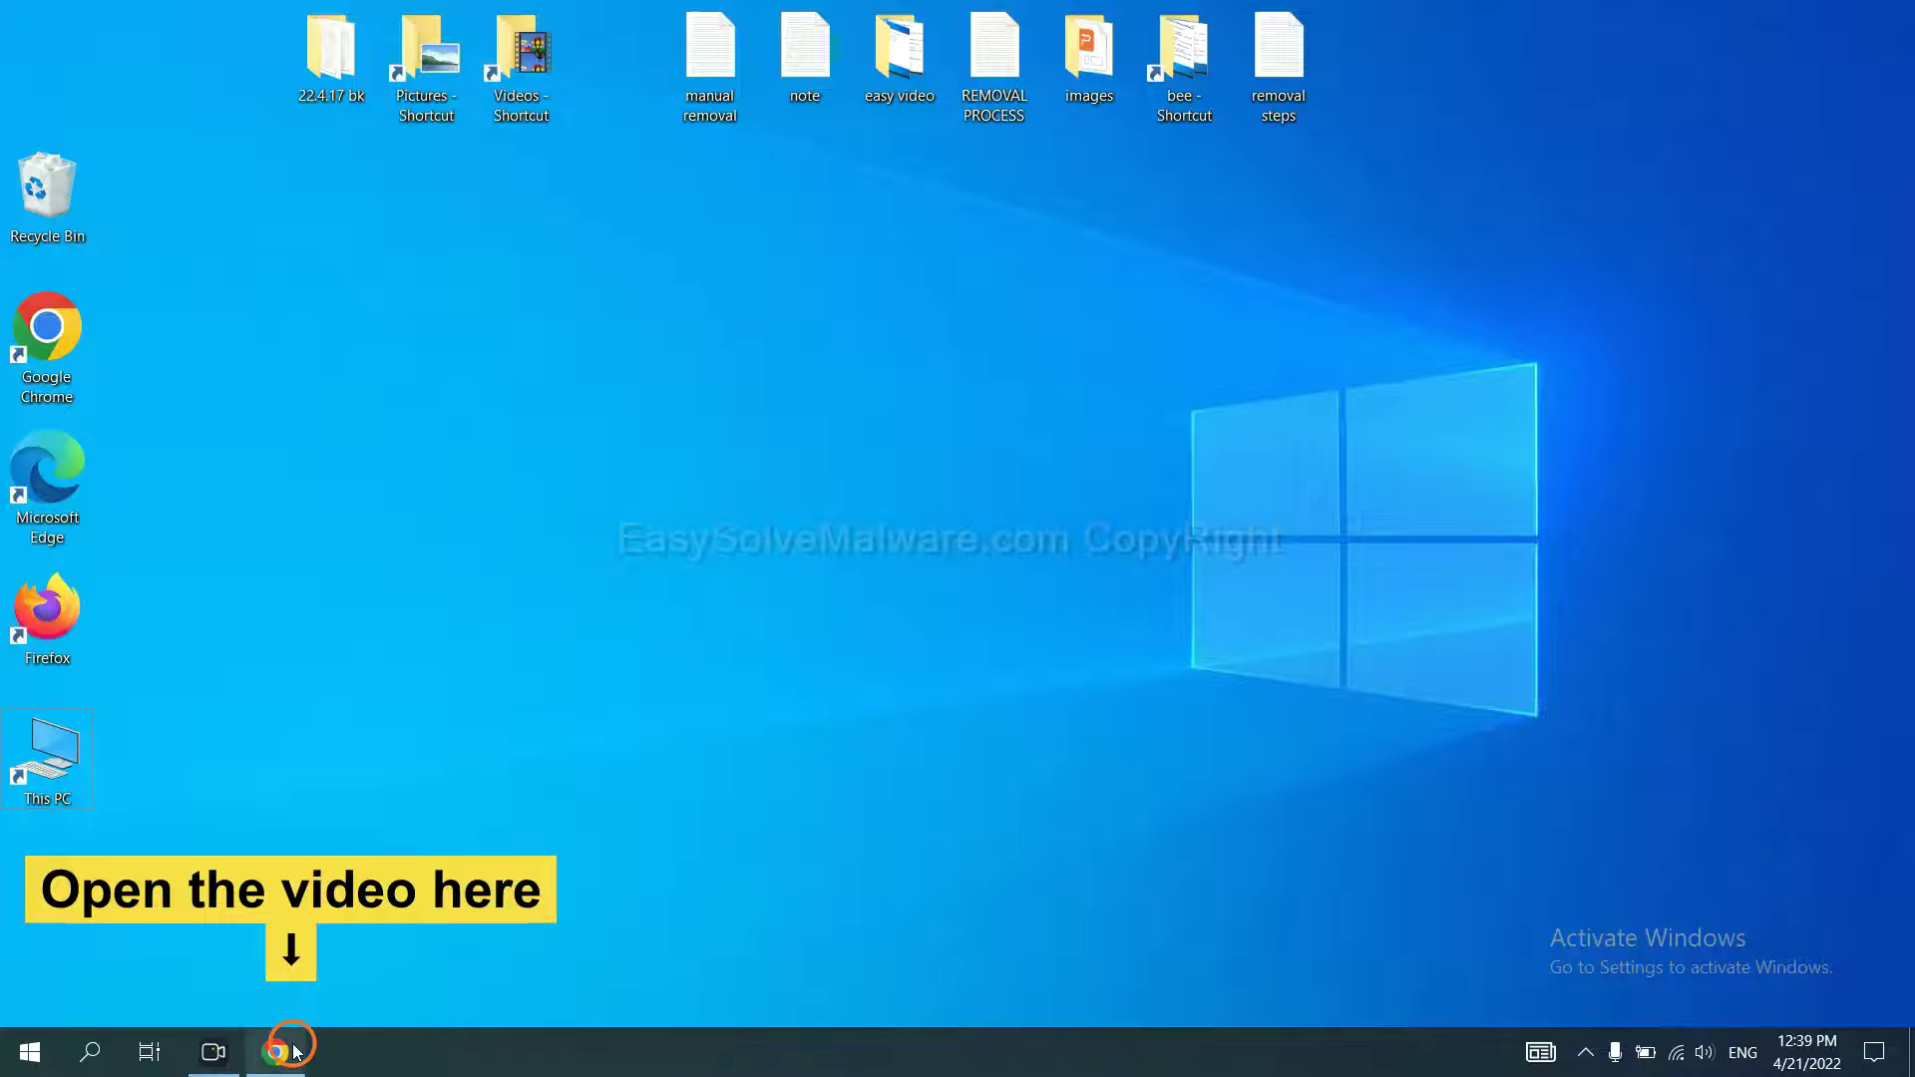
Download the SpyHunter installer for Windows from the easysolvemalware.com guide in Chrome.
click(294, 1049)
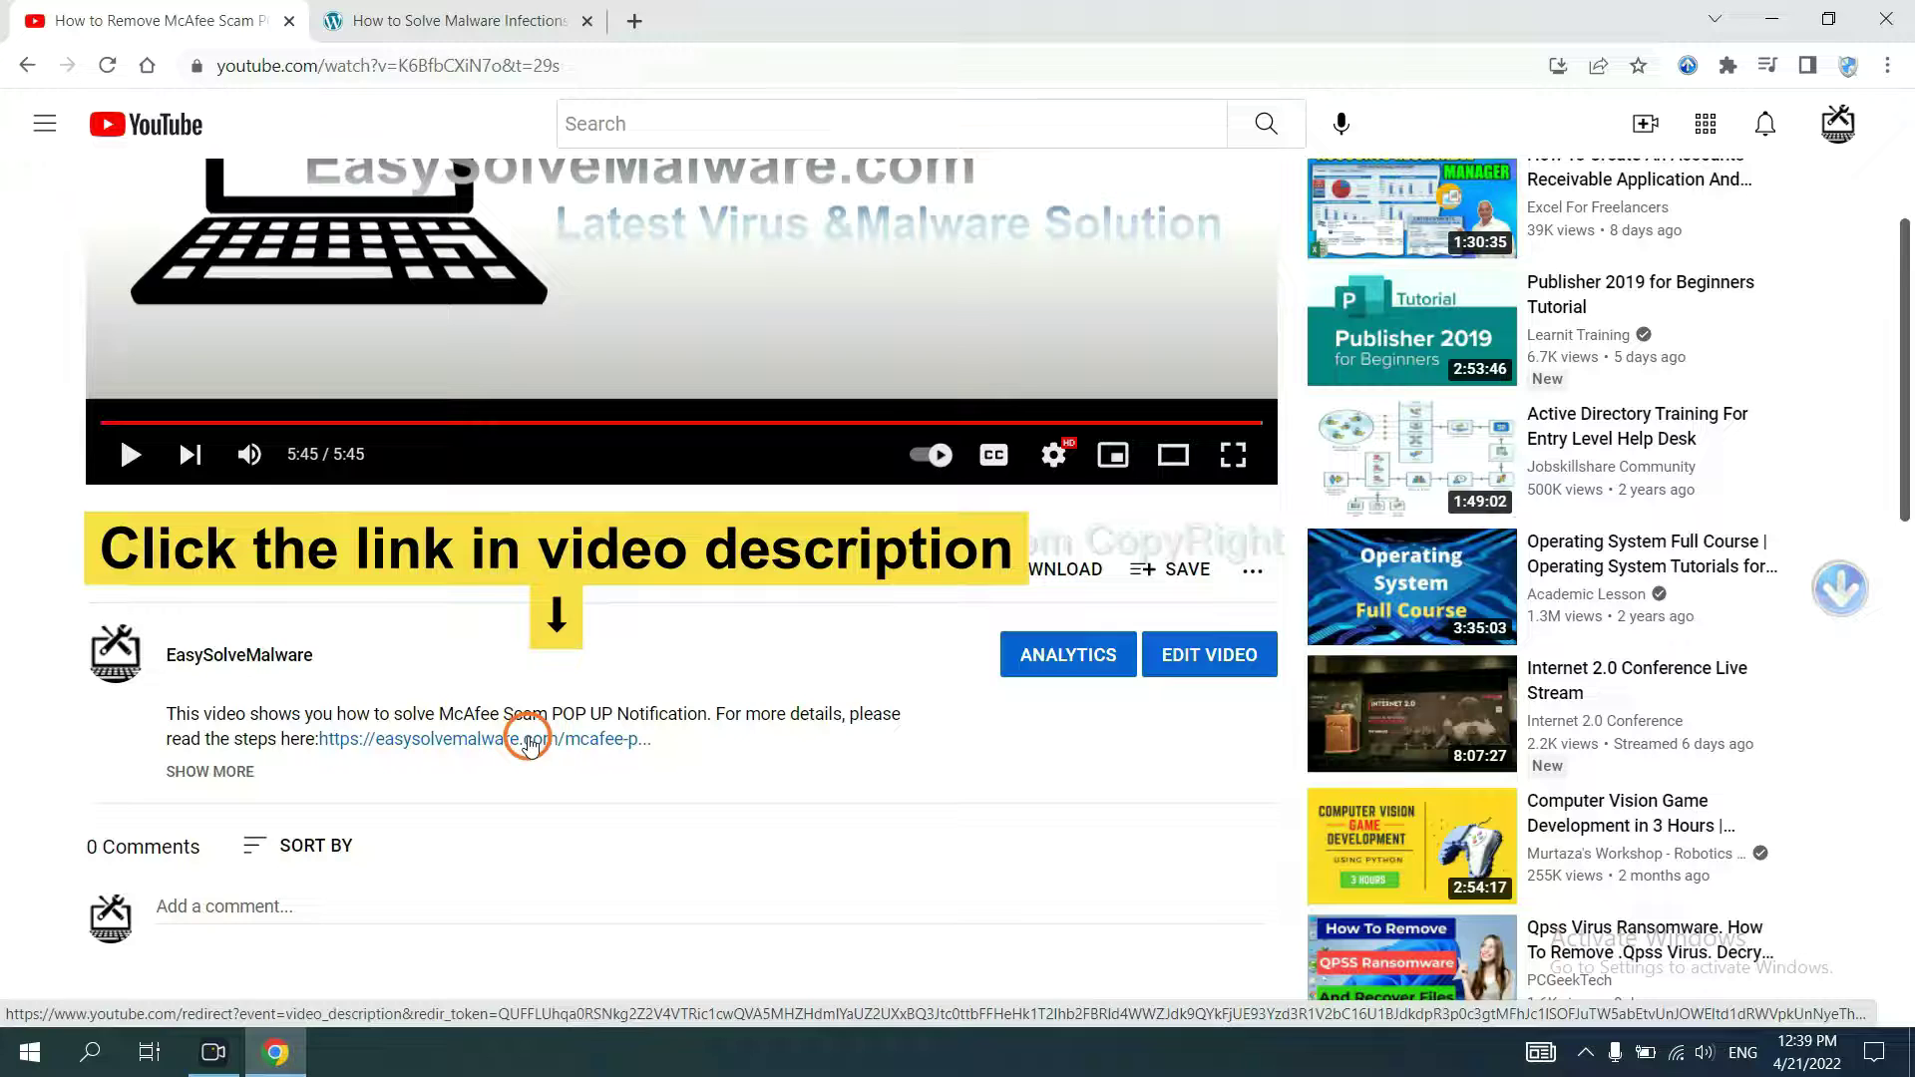
click(491, 20)
scroll(1895, 496, down, 4)
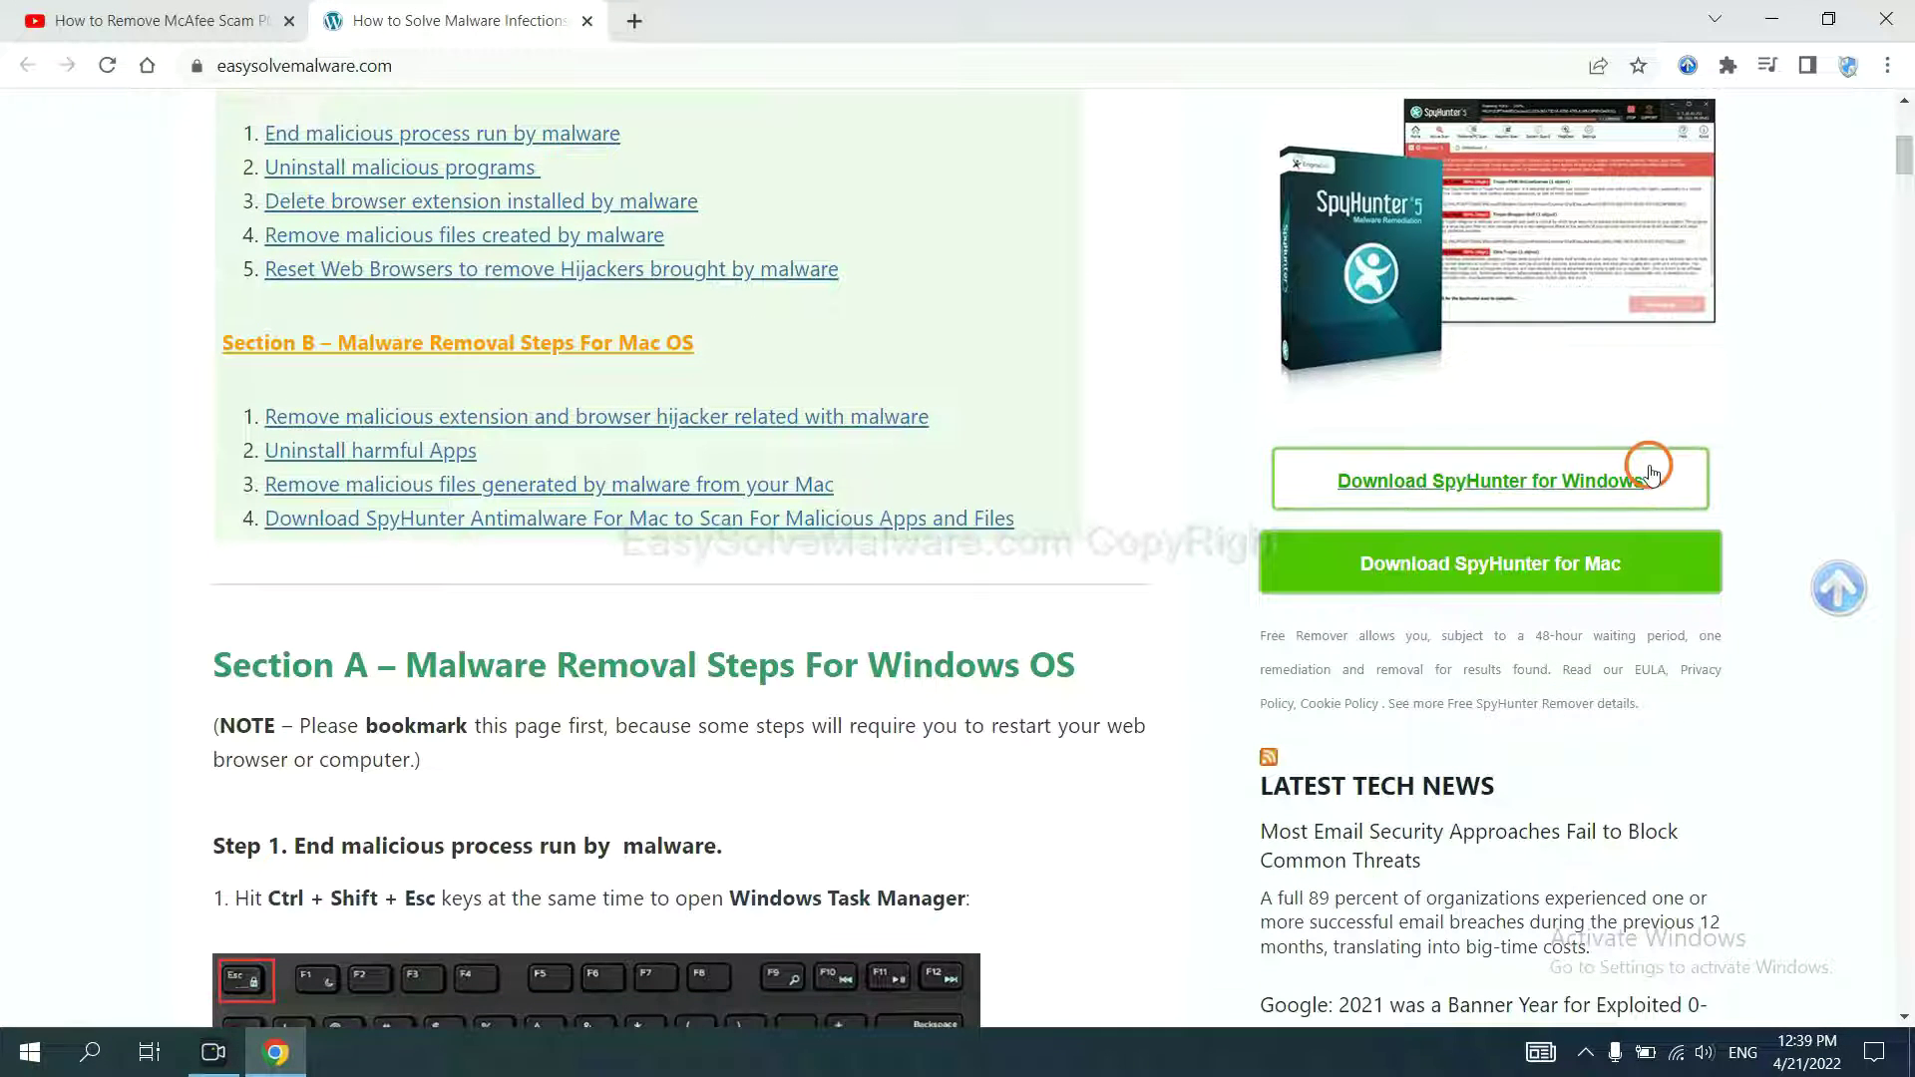
click(1626, 477)
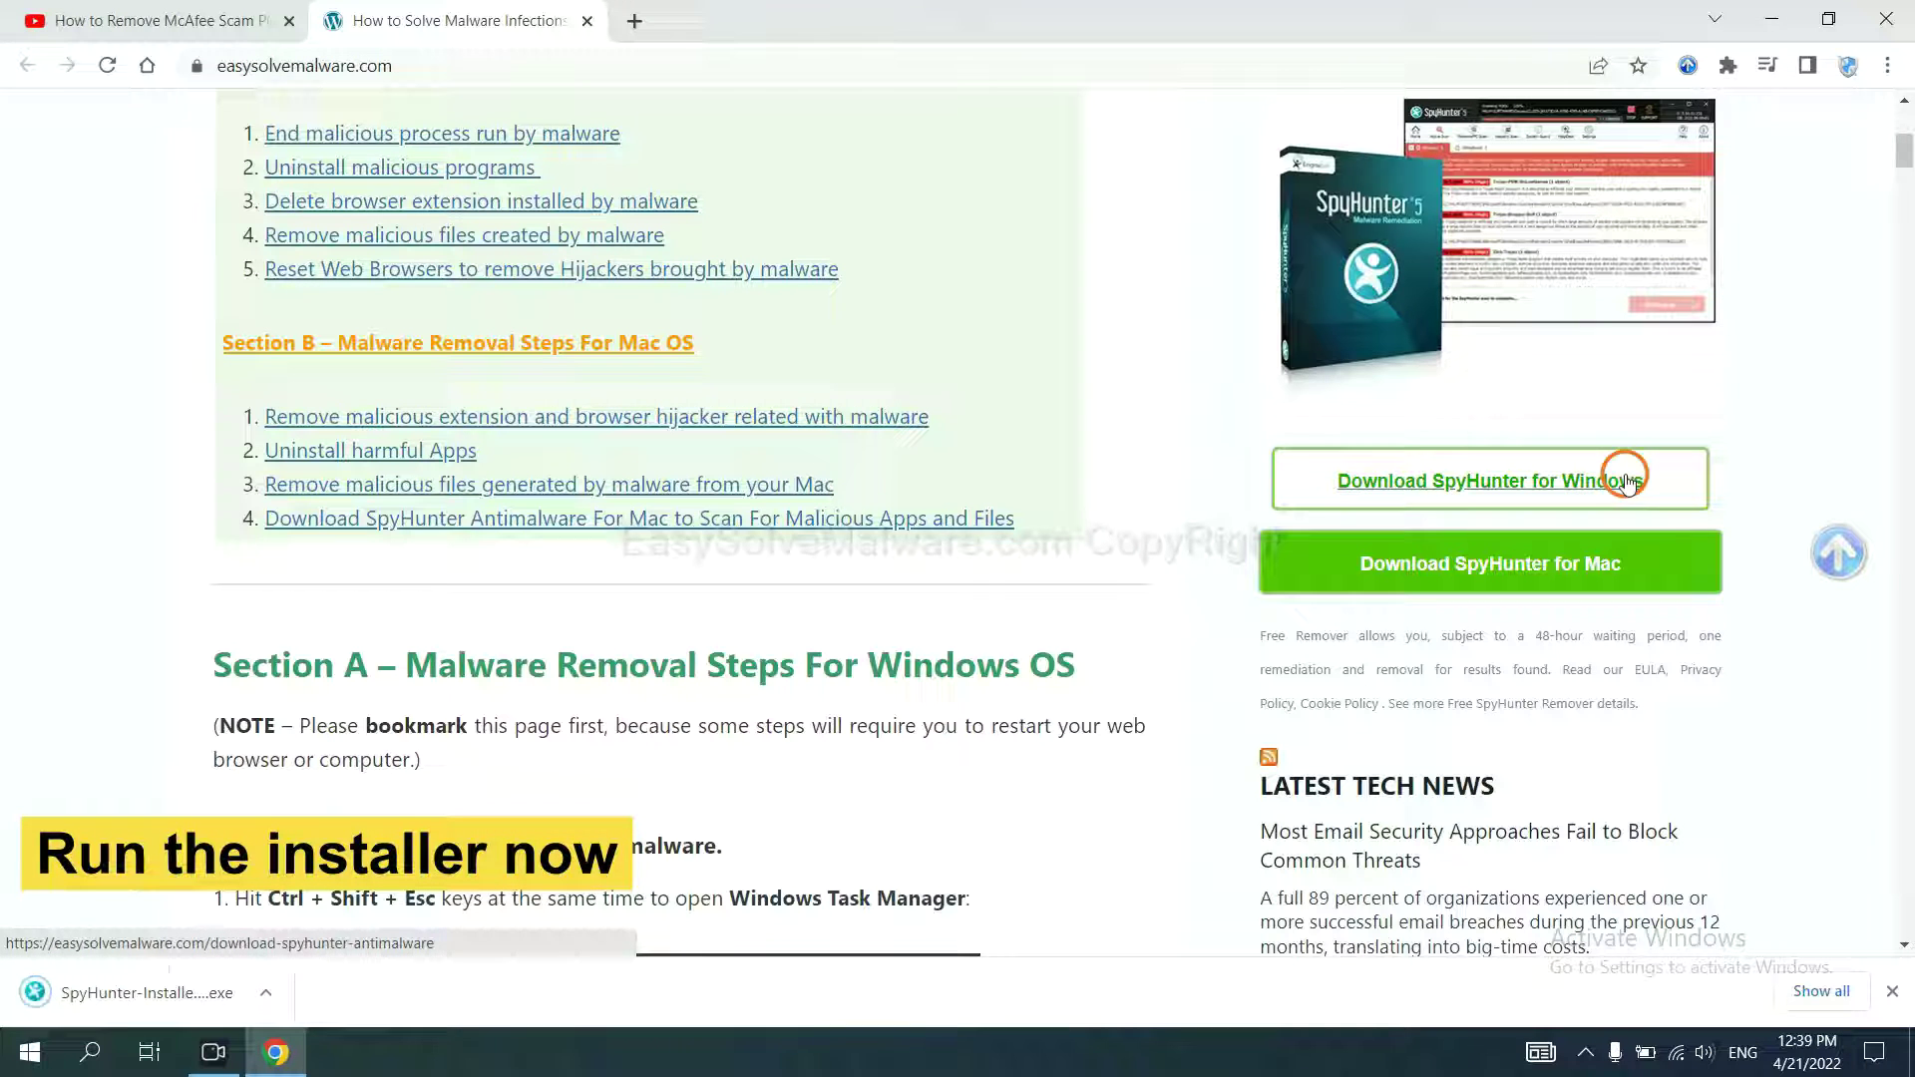
Launch the SpyHunter installer, choose English, accept the EULA and start installation.
click(120, 996)
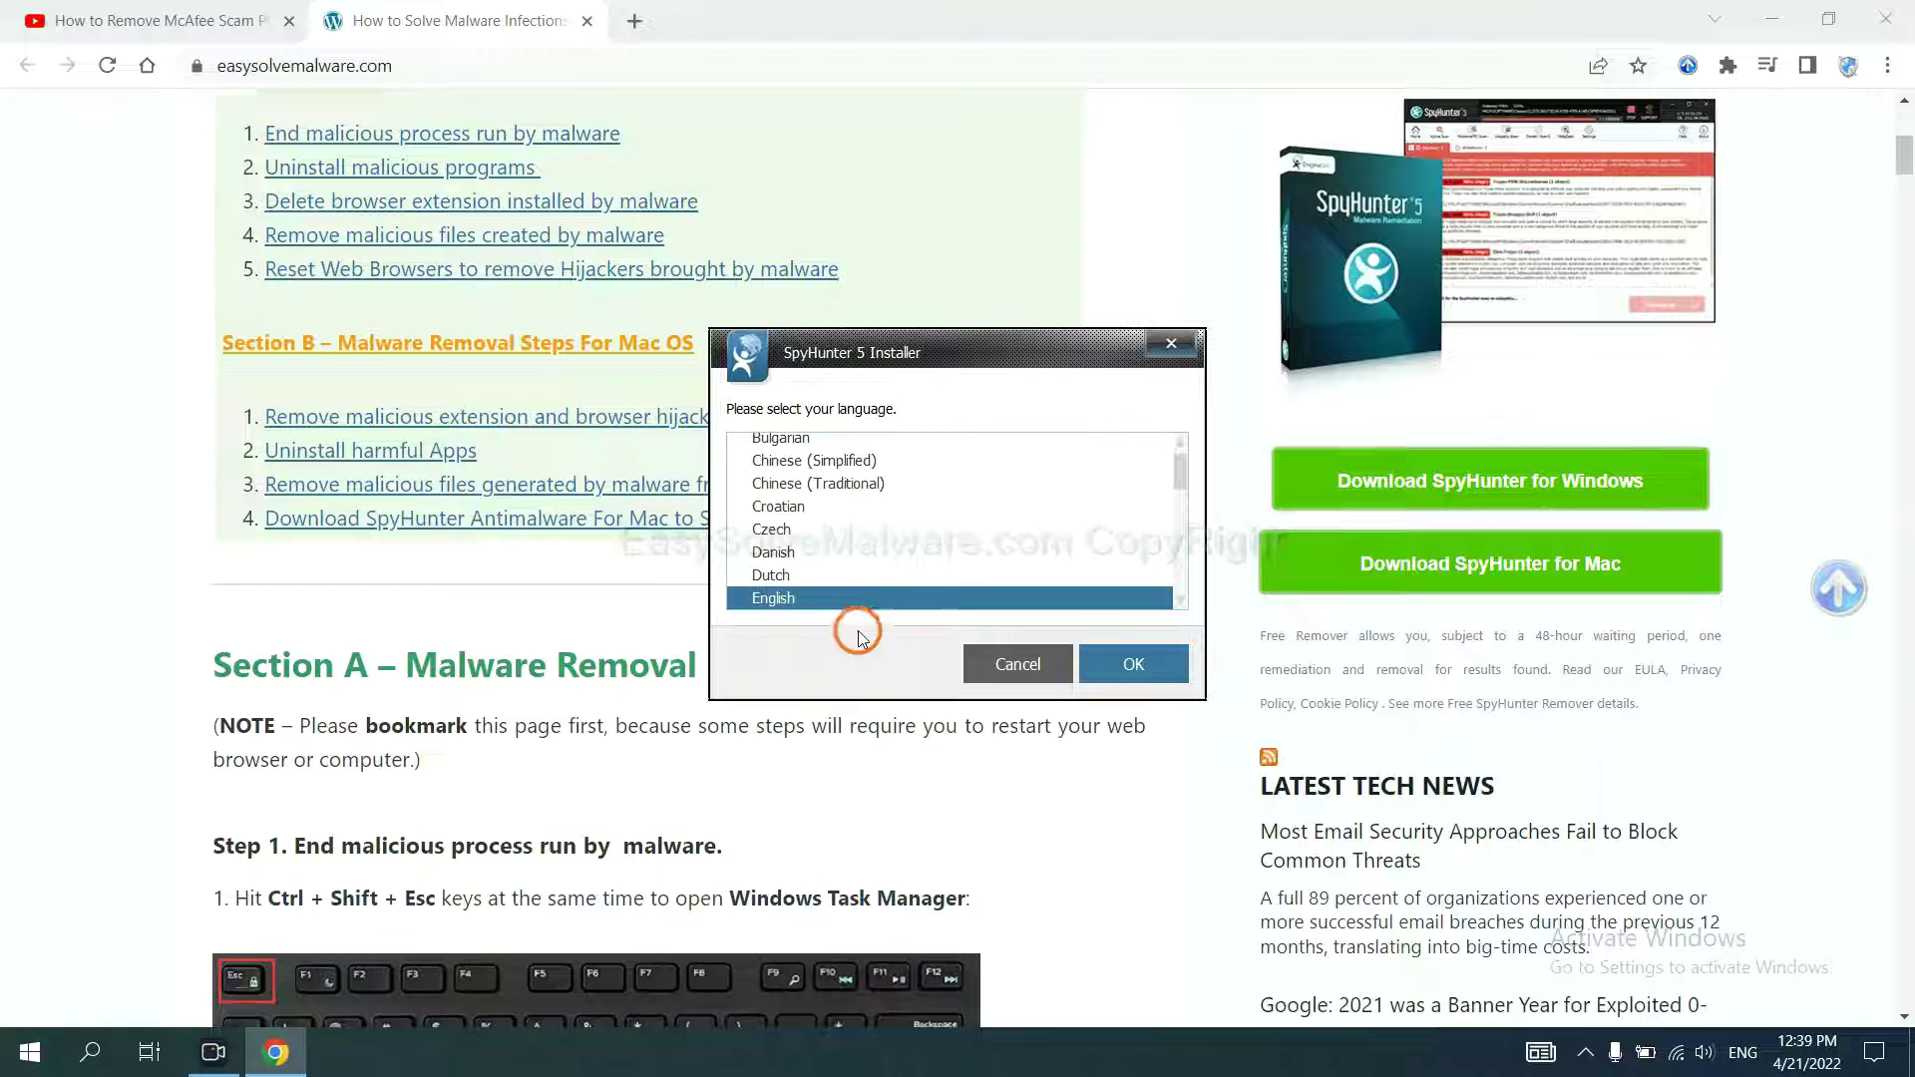
click(1098, 653)
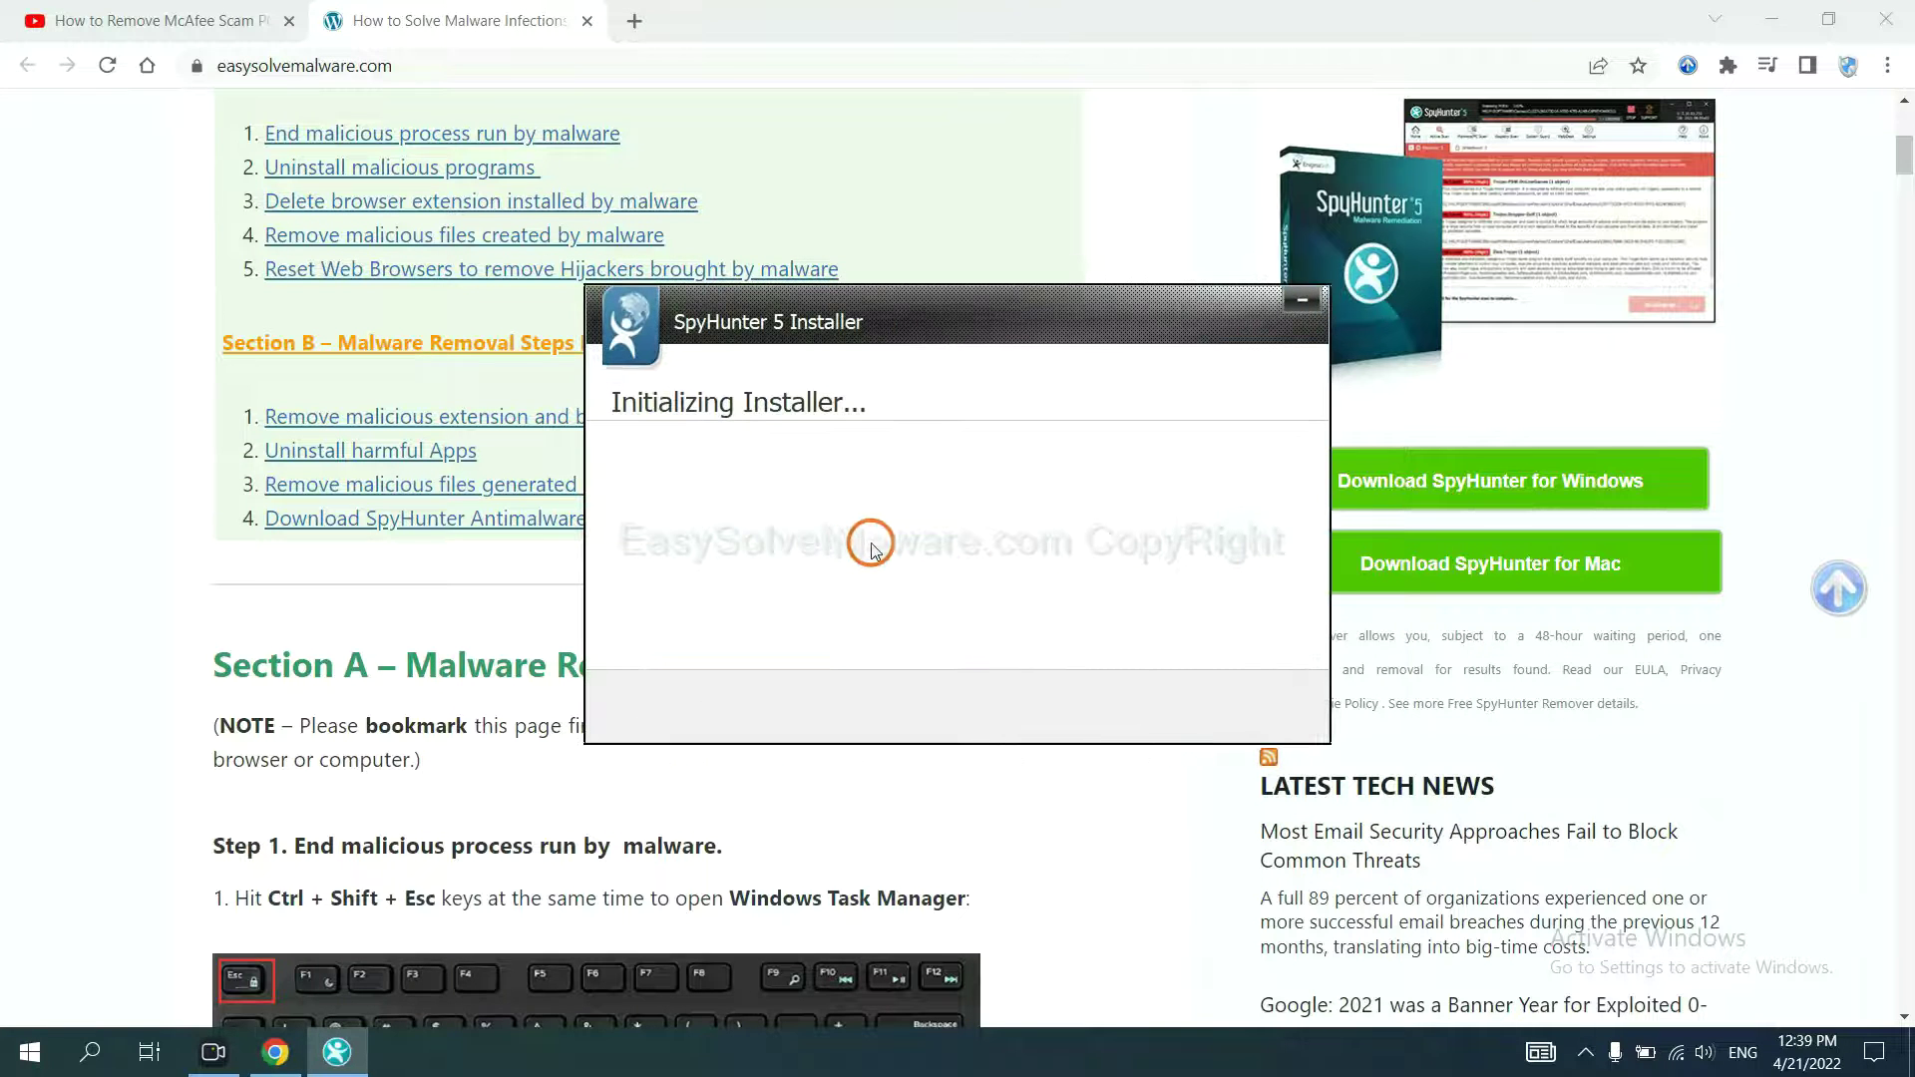
click(816, 549)
click(618, 480)
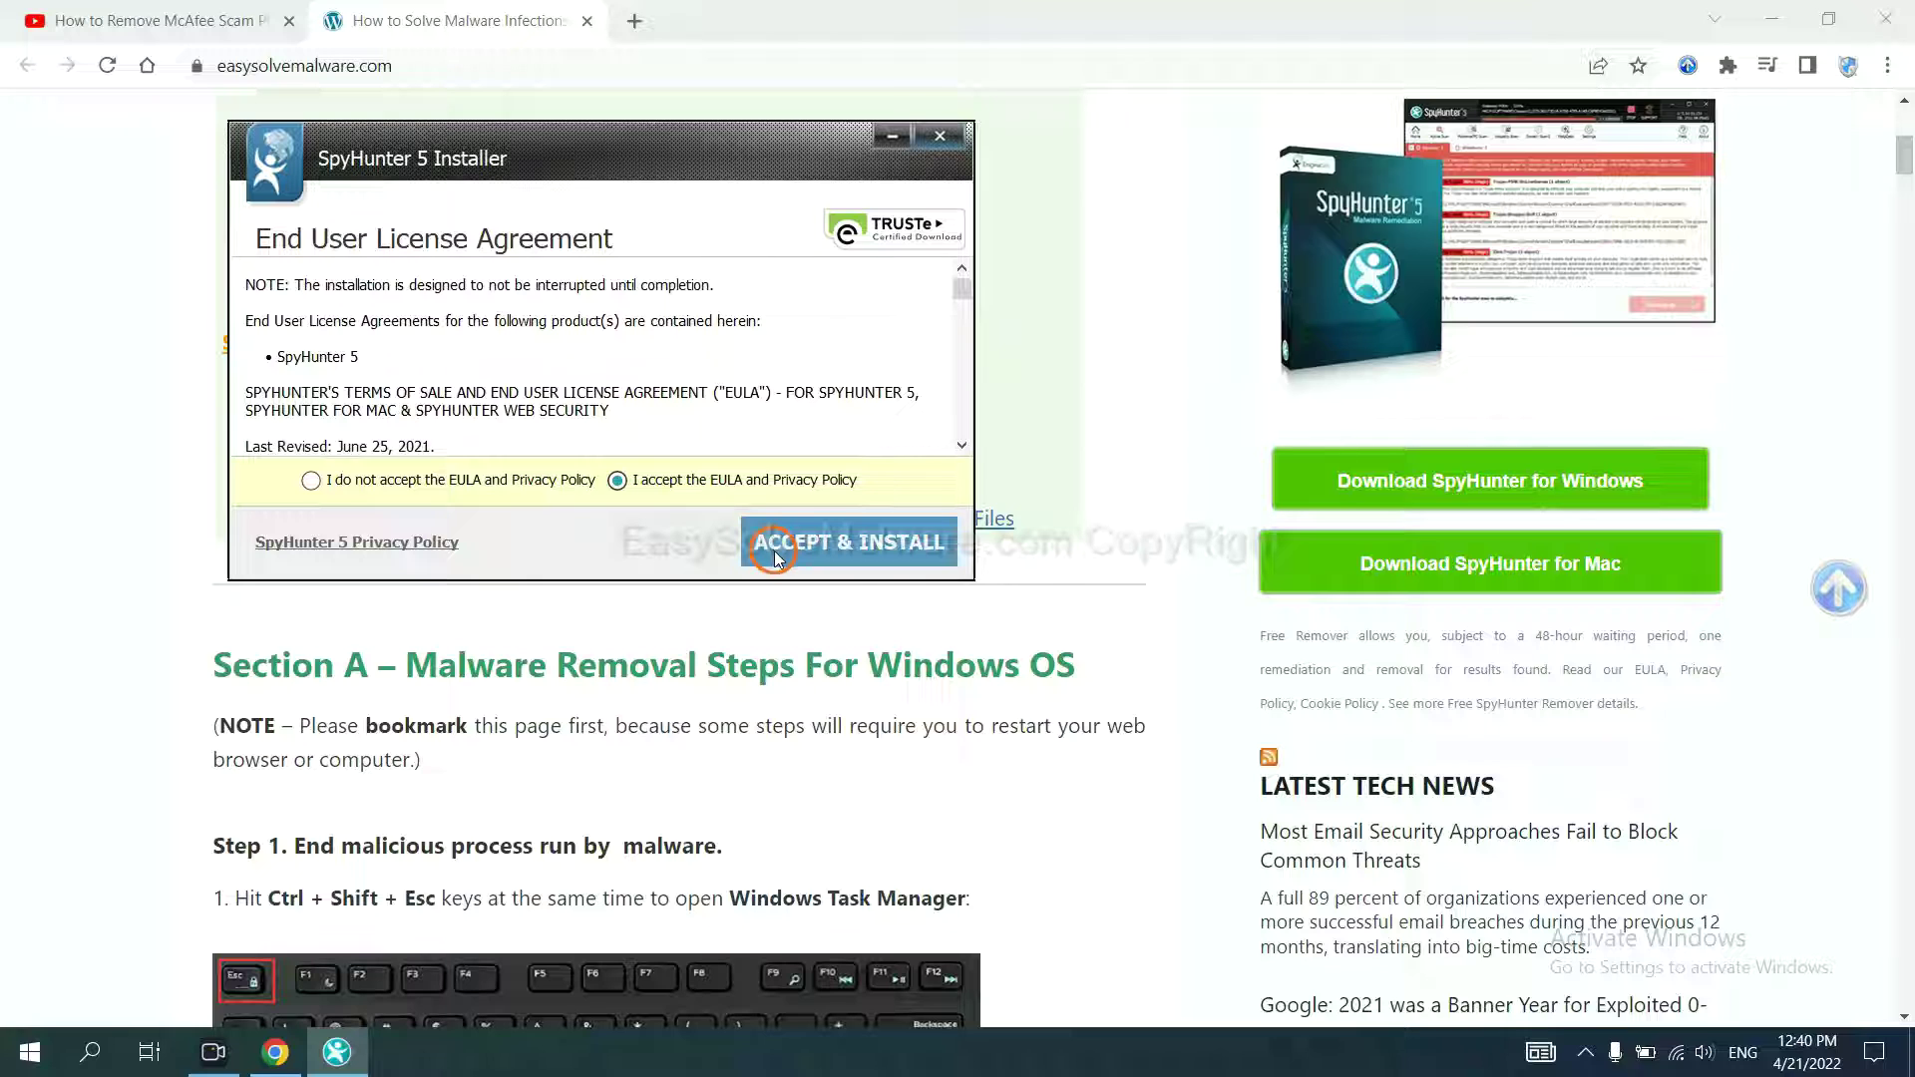
click(776, 555)
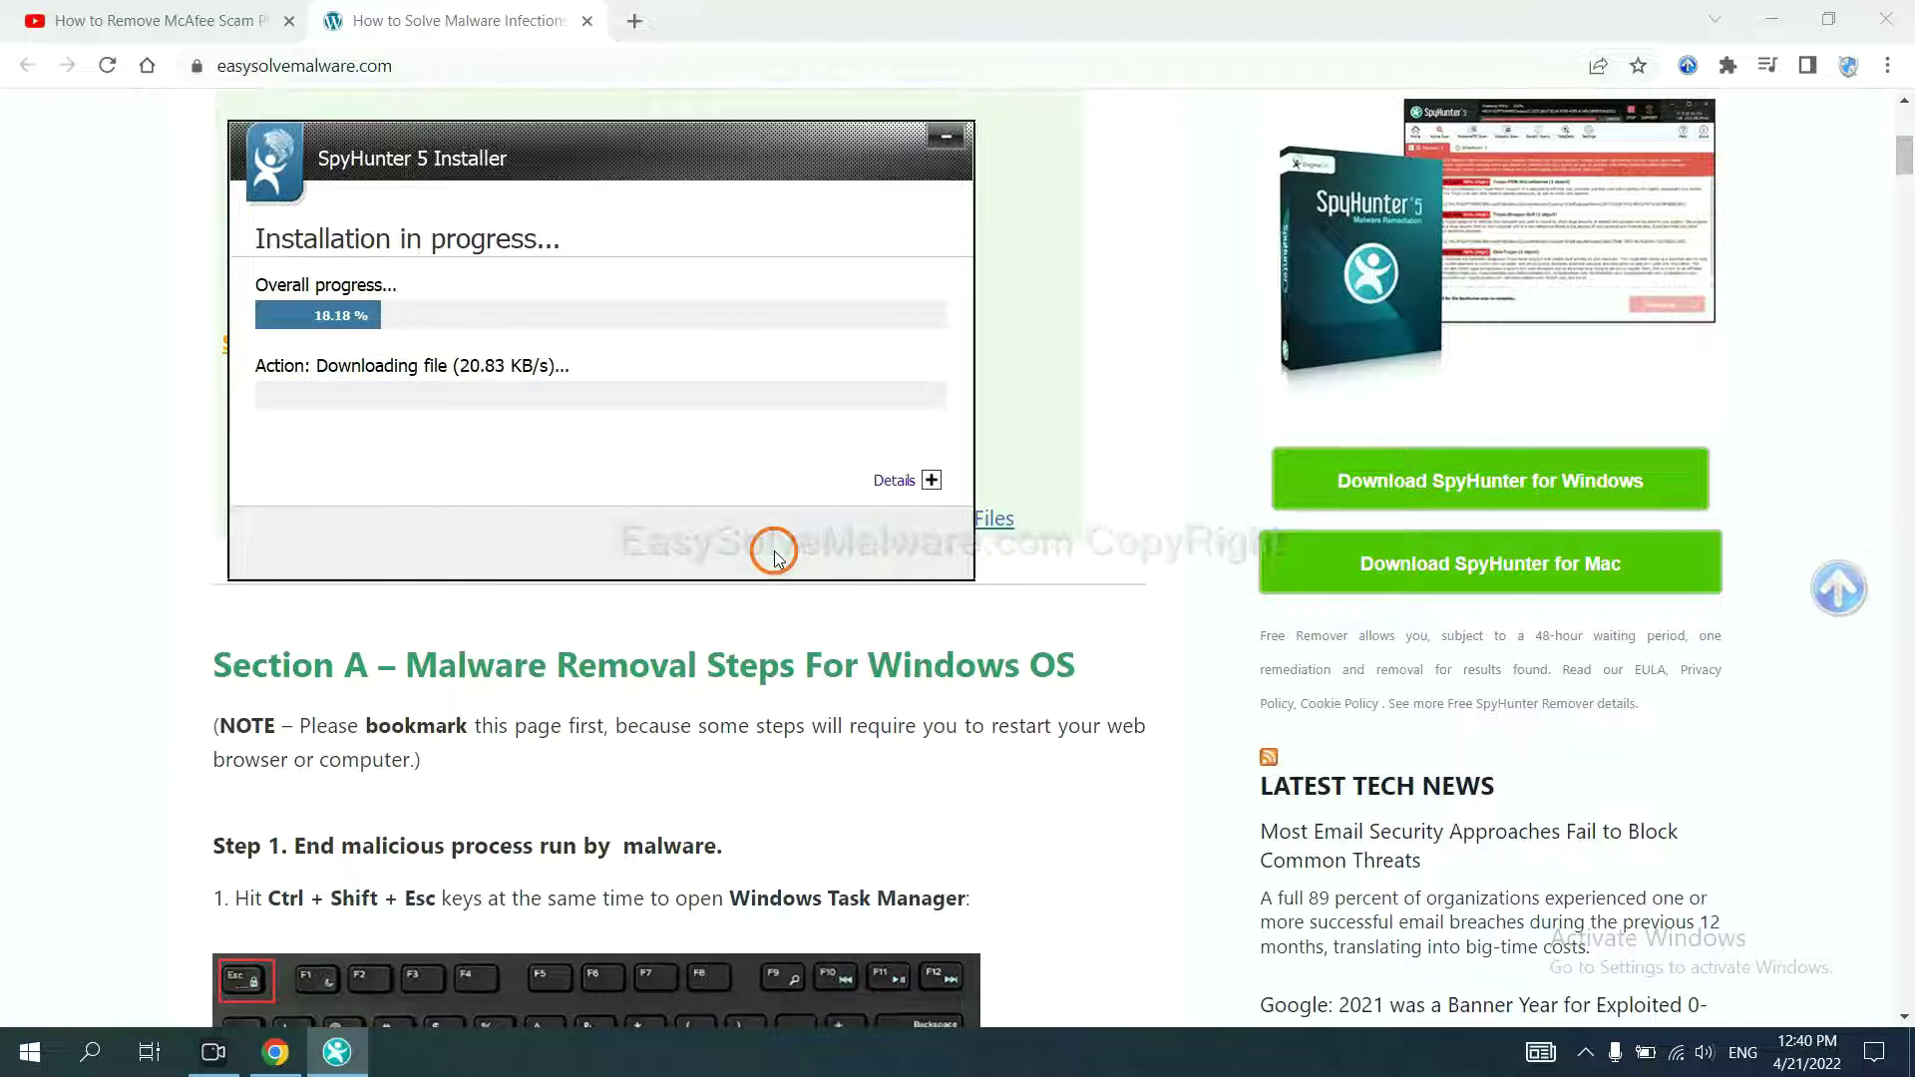
Run a SpyHunter scan and move past the remove360.bat unknown-object results.
click(942, 684)
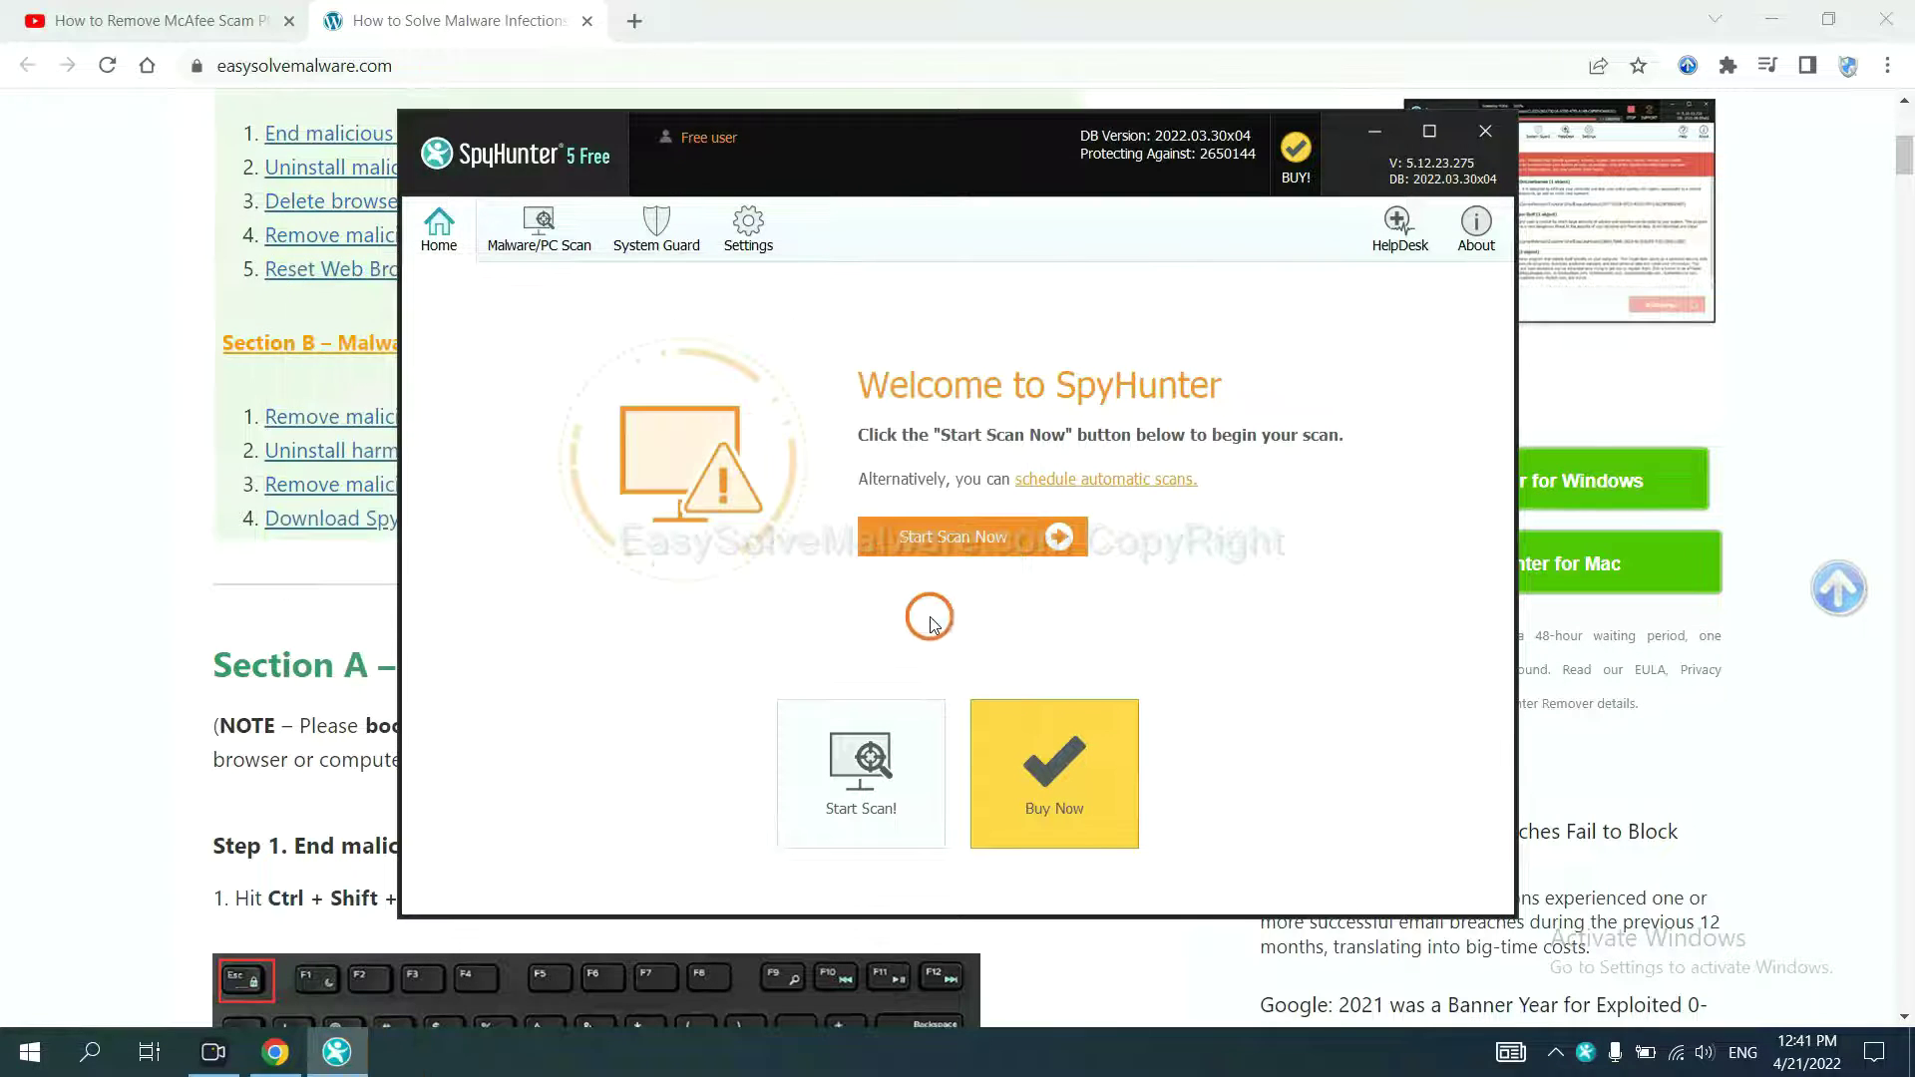
click(943, 541)
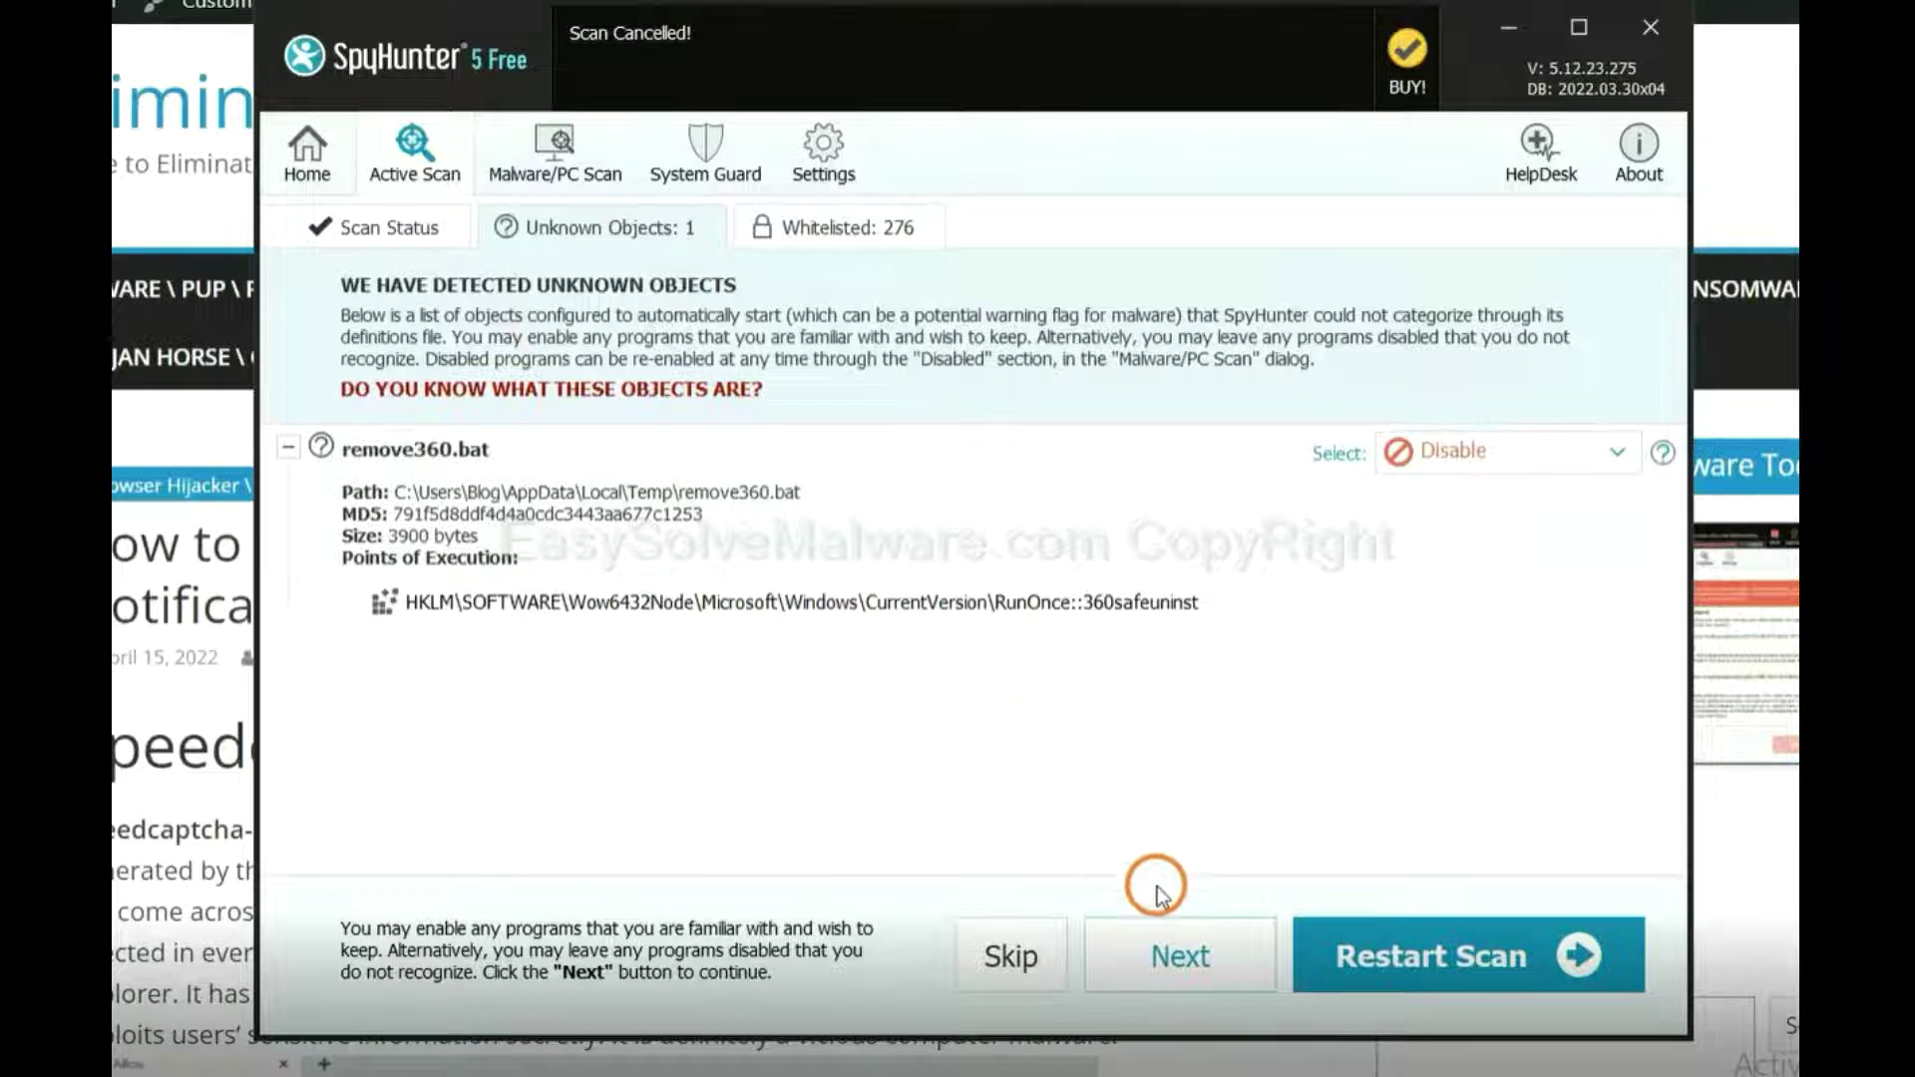
click(1180, 961)
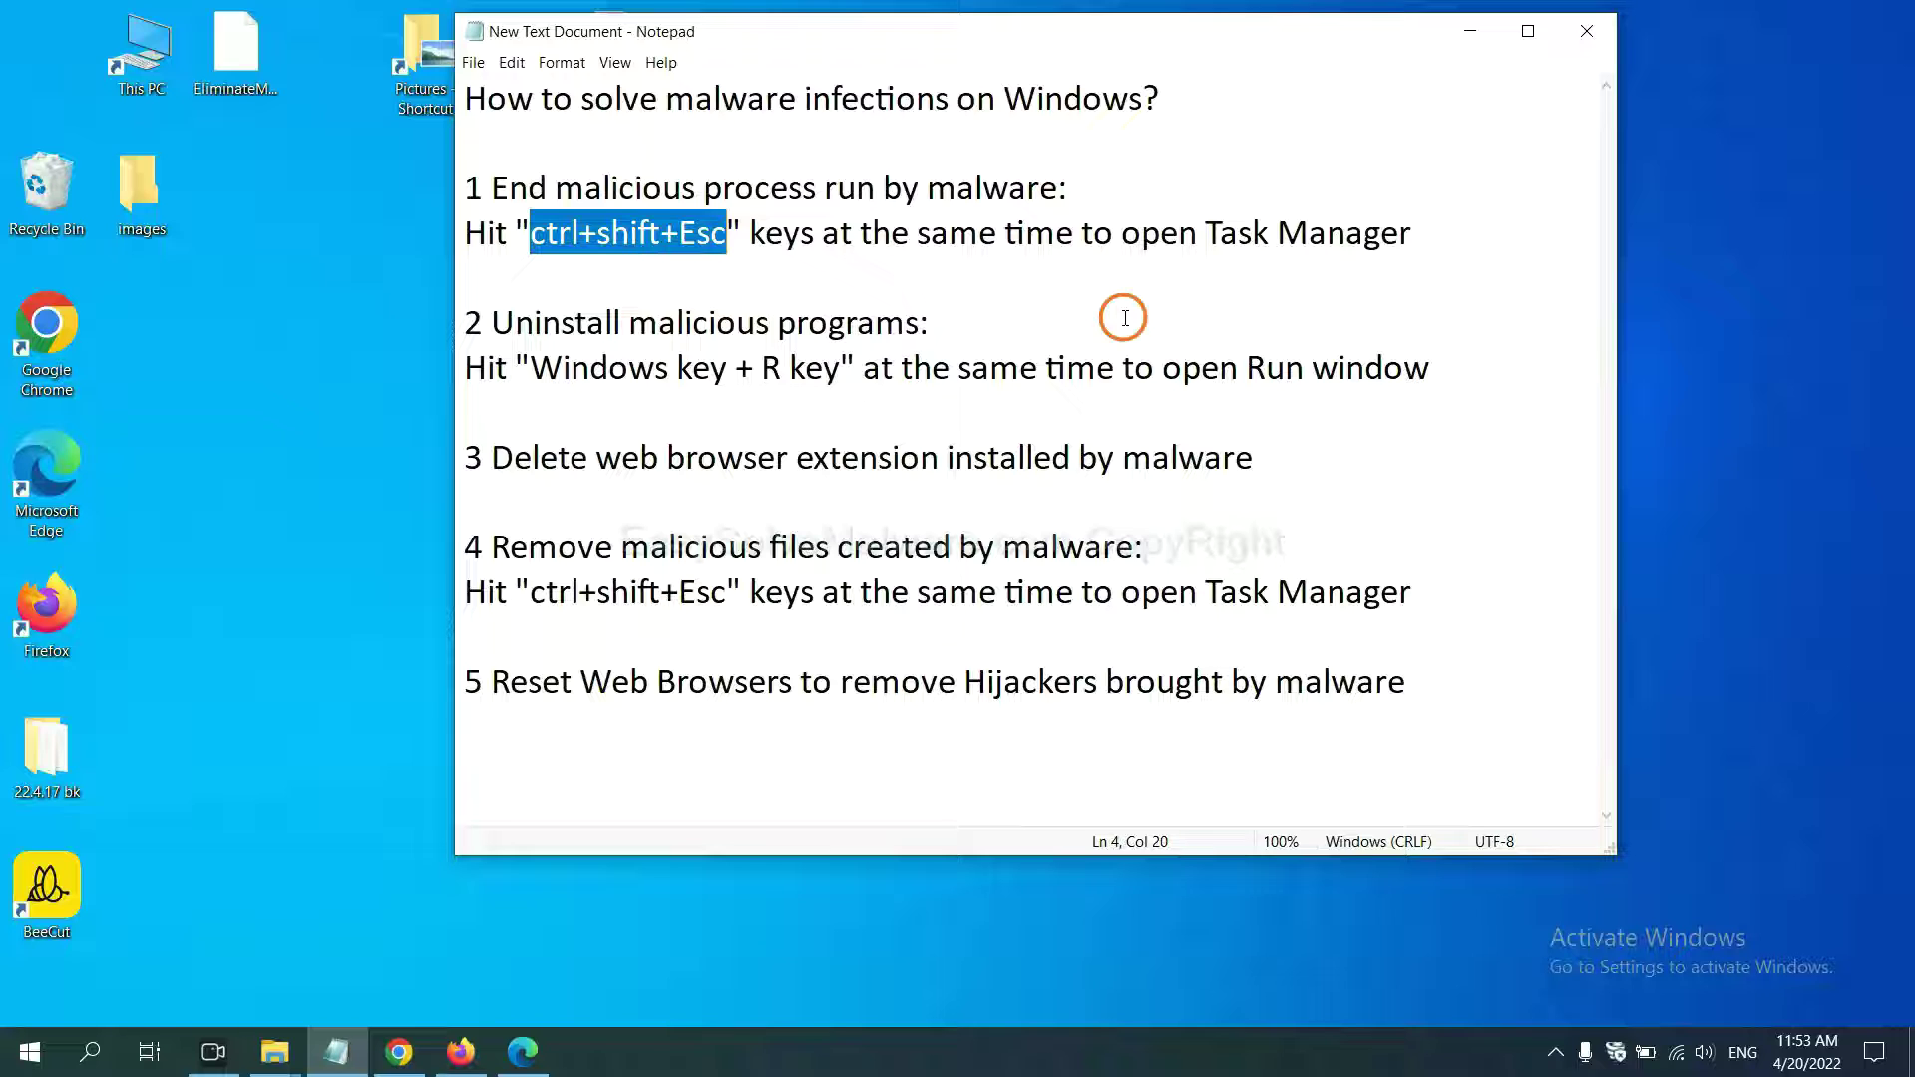
Highlight the ctrl+shift+Esc shortcut in the Notepad checklist.
click(682, 237)
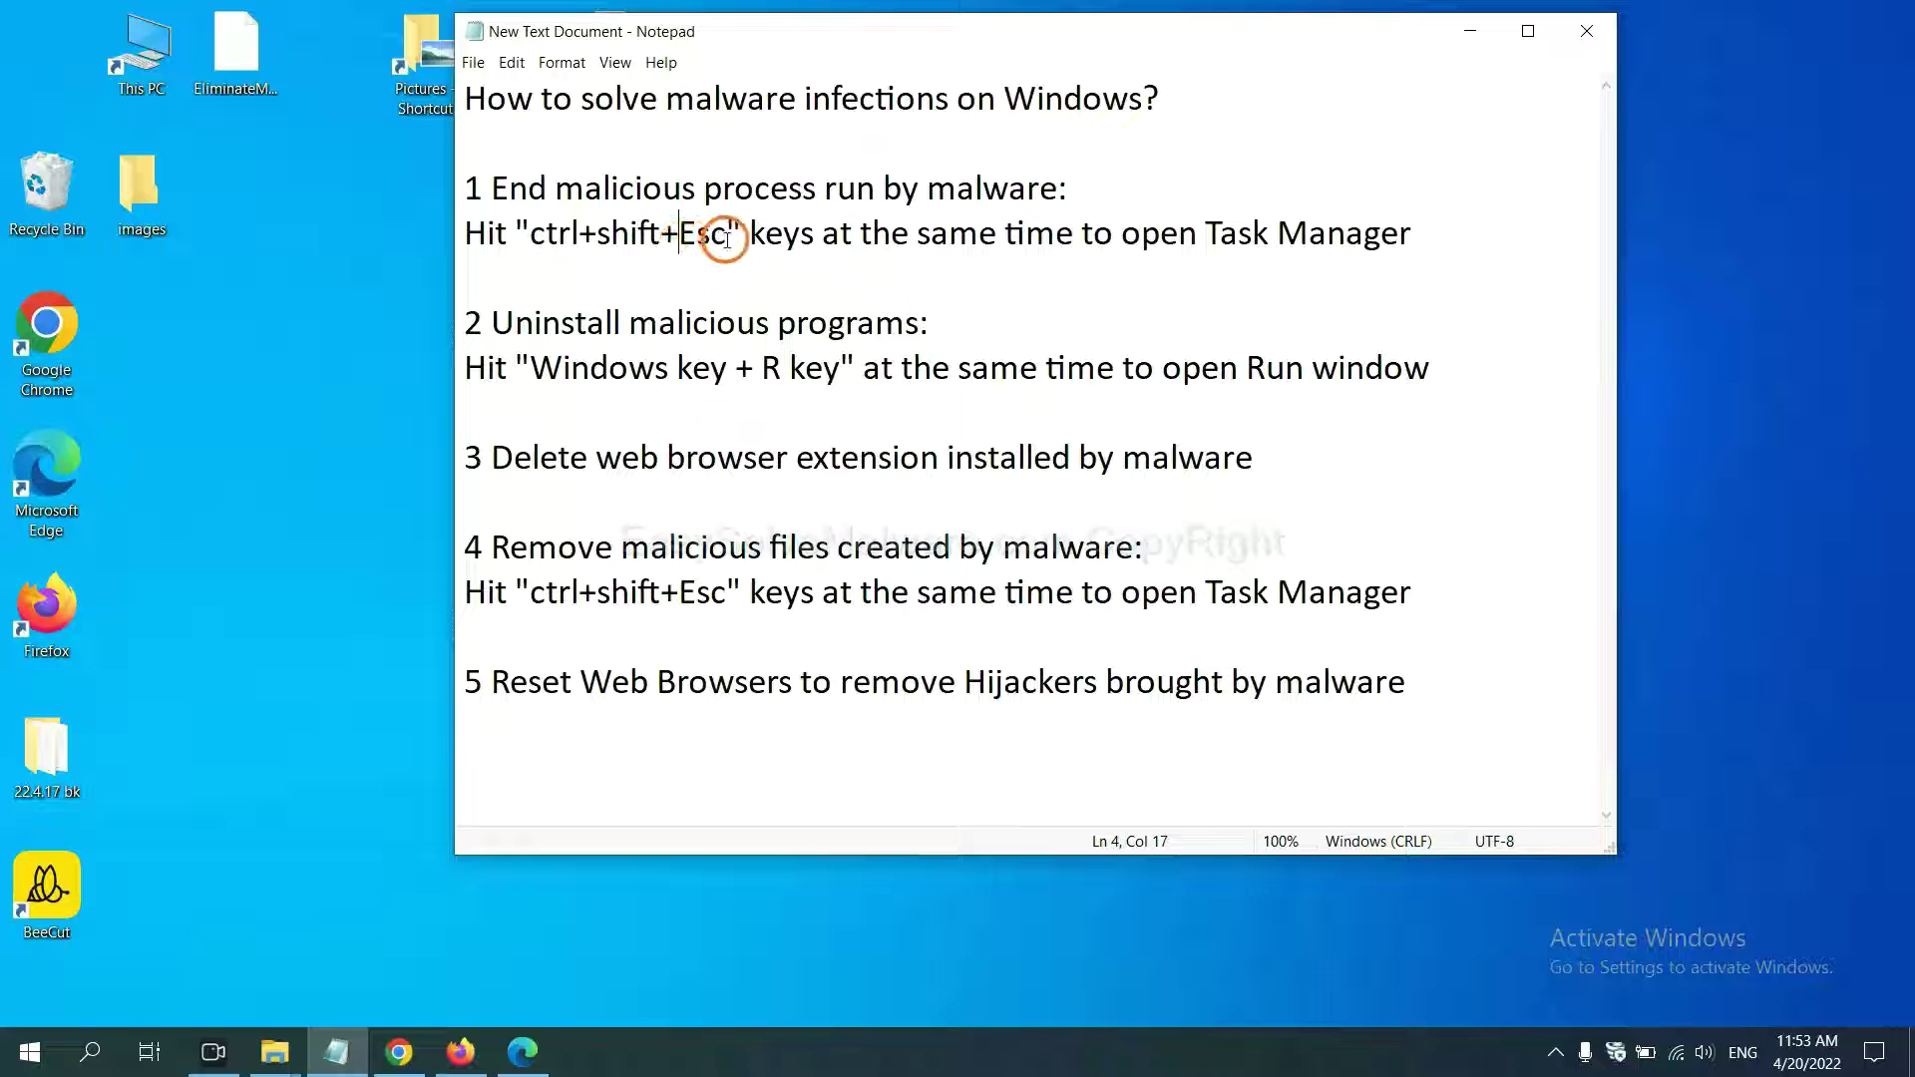
drag(728, 235, 536, 239)
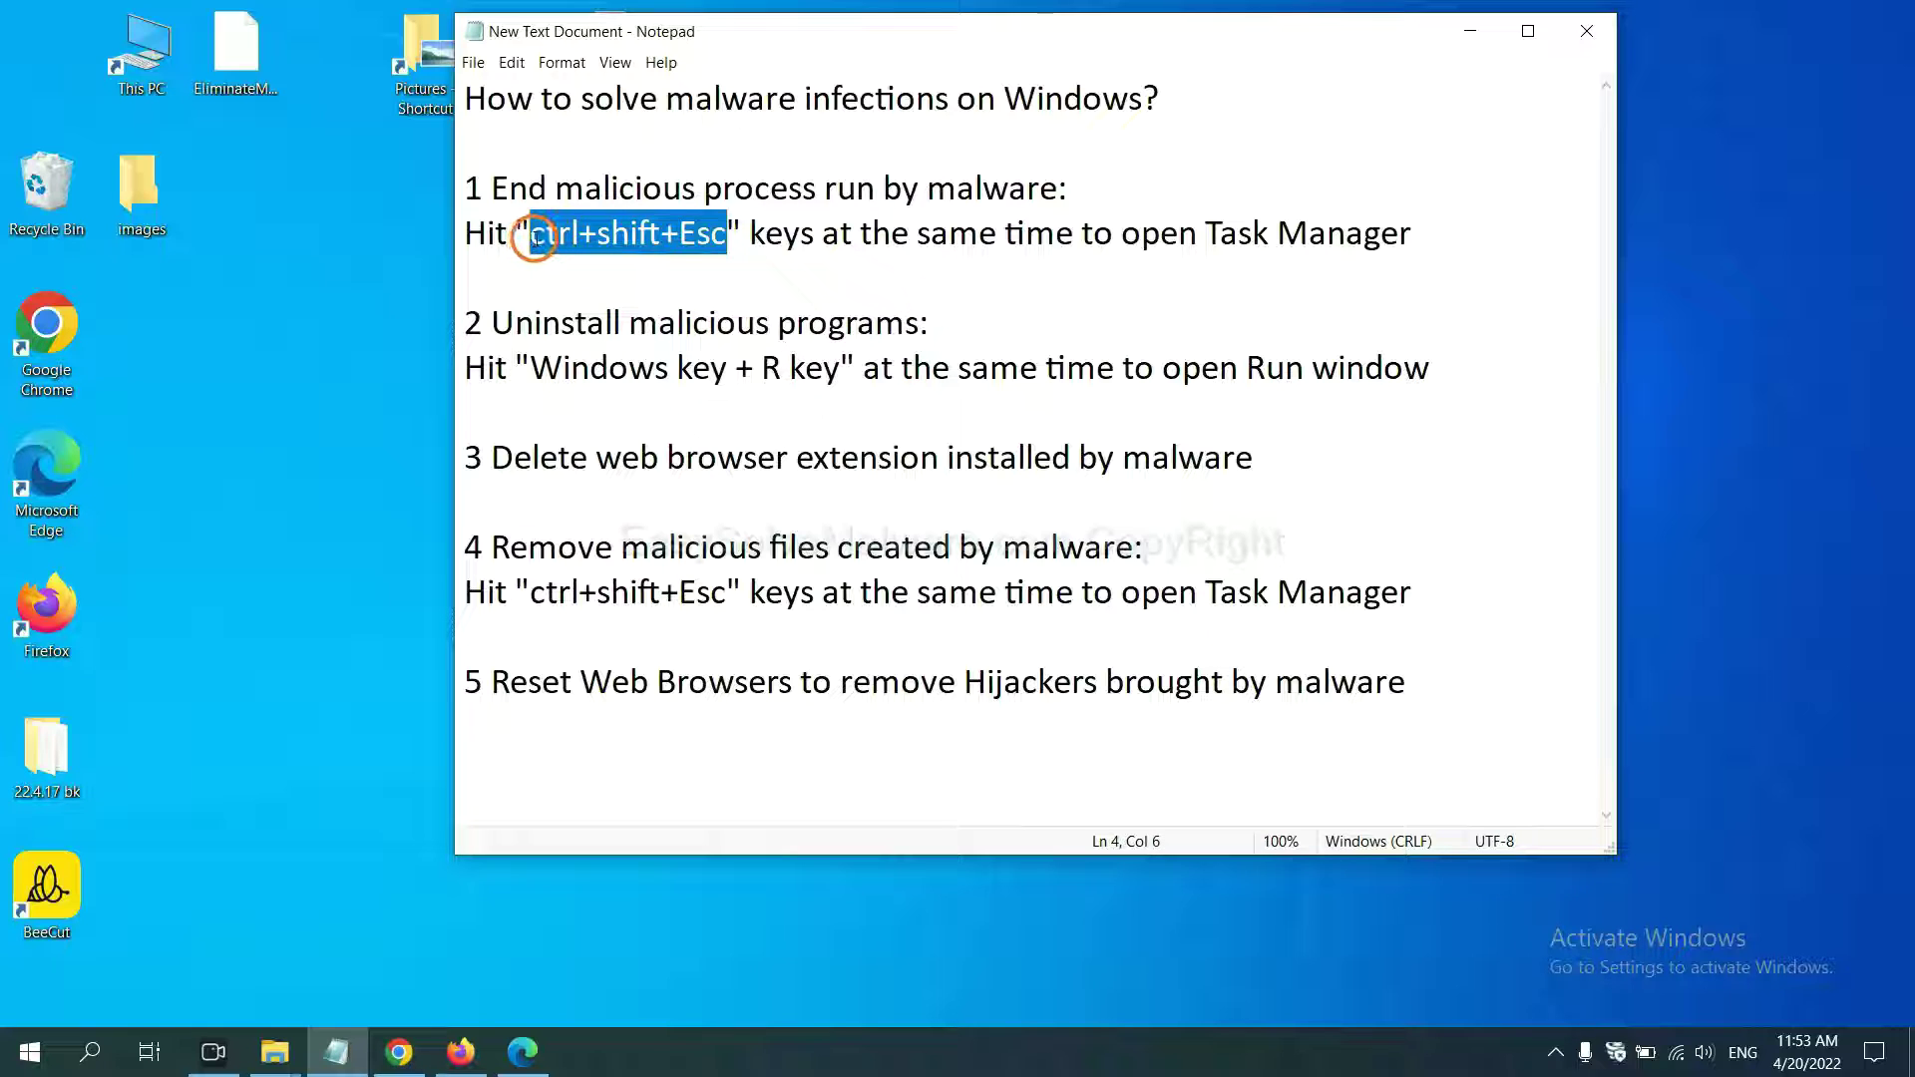
key(ctrl+shift+Escape)
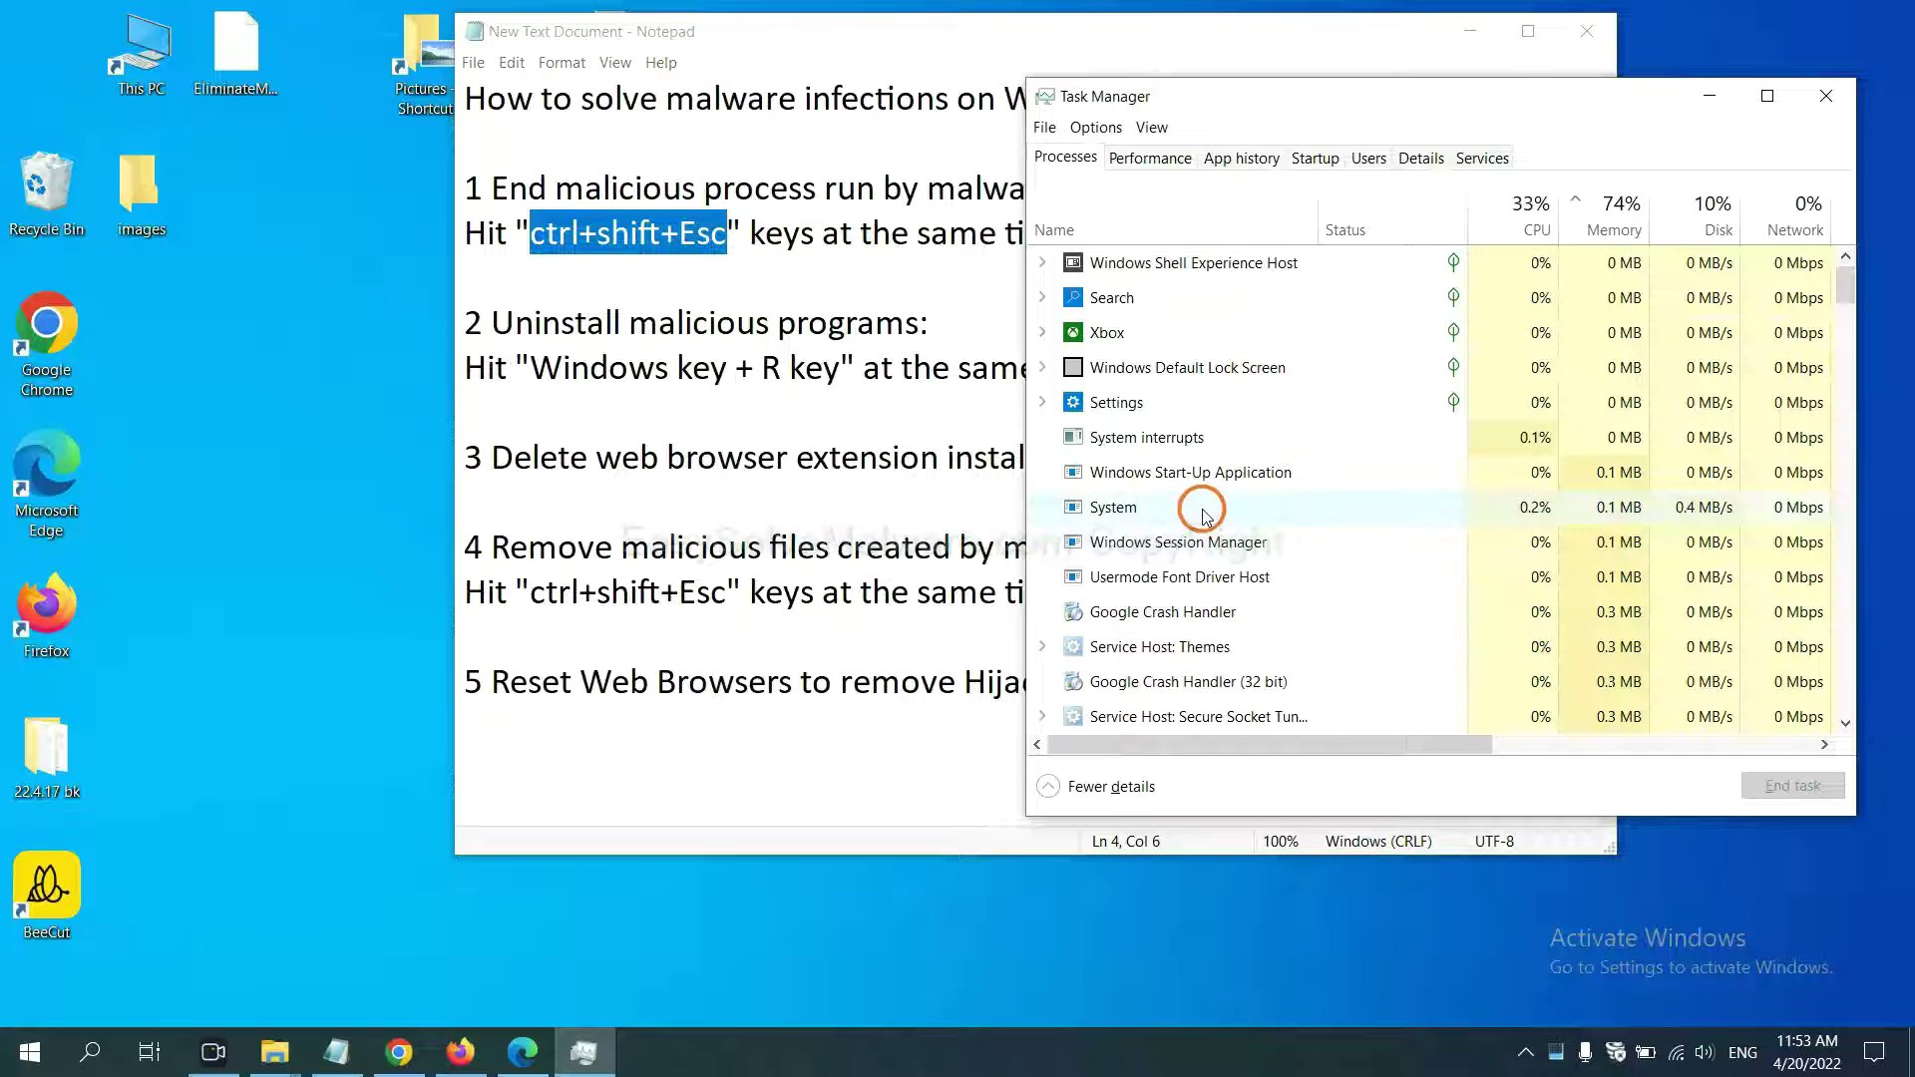
click(1280, 505)
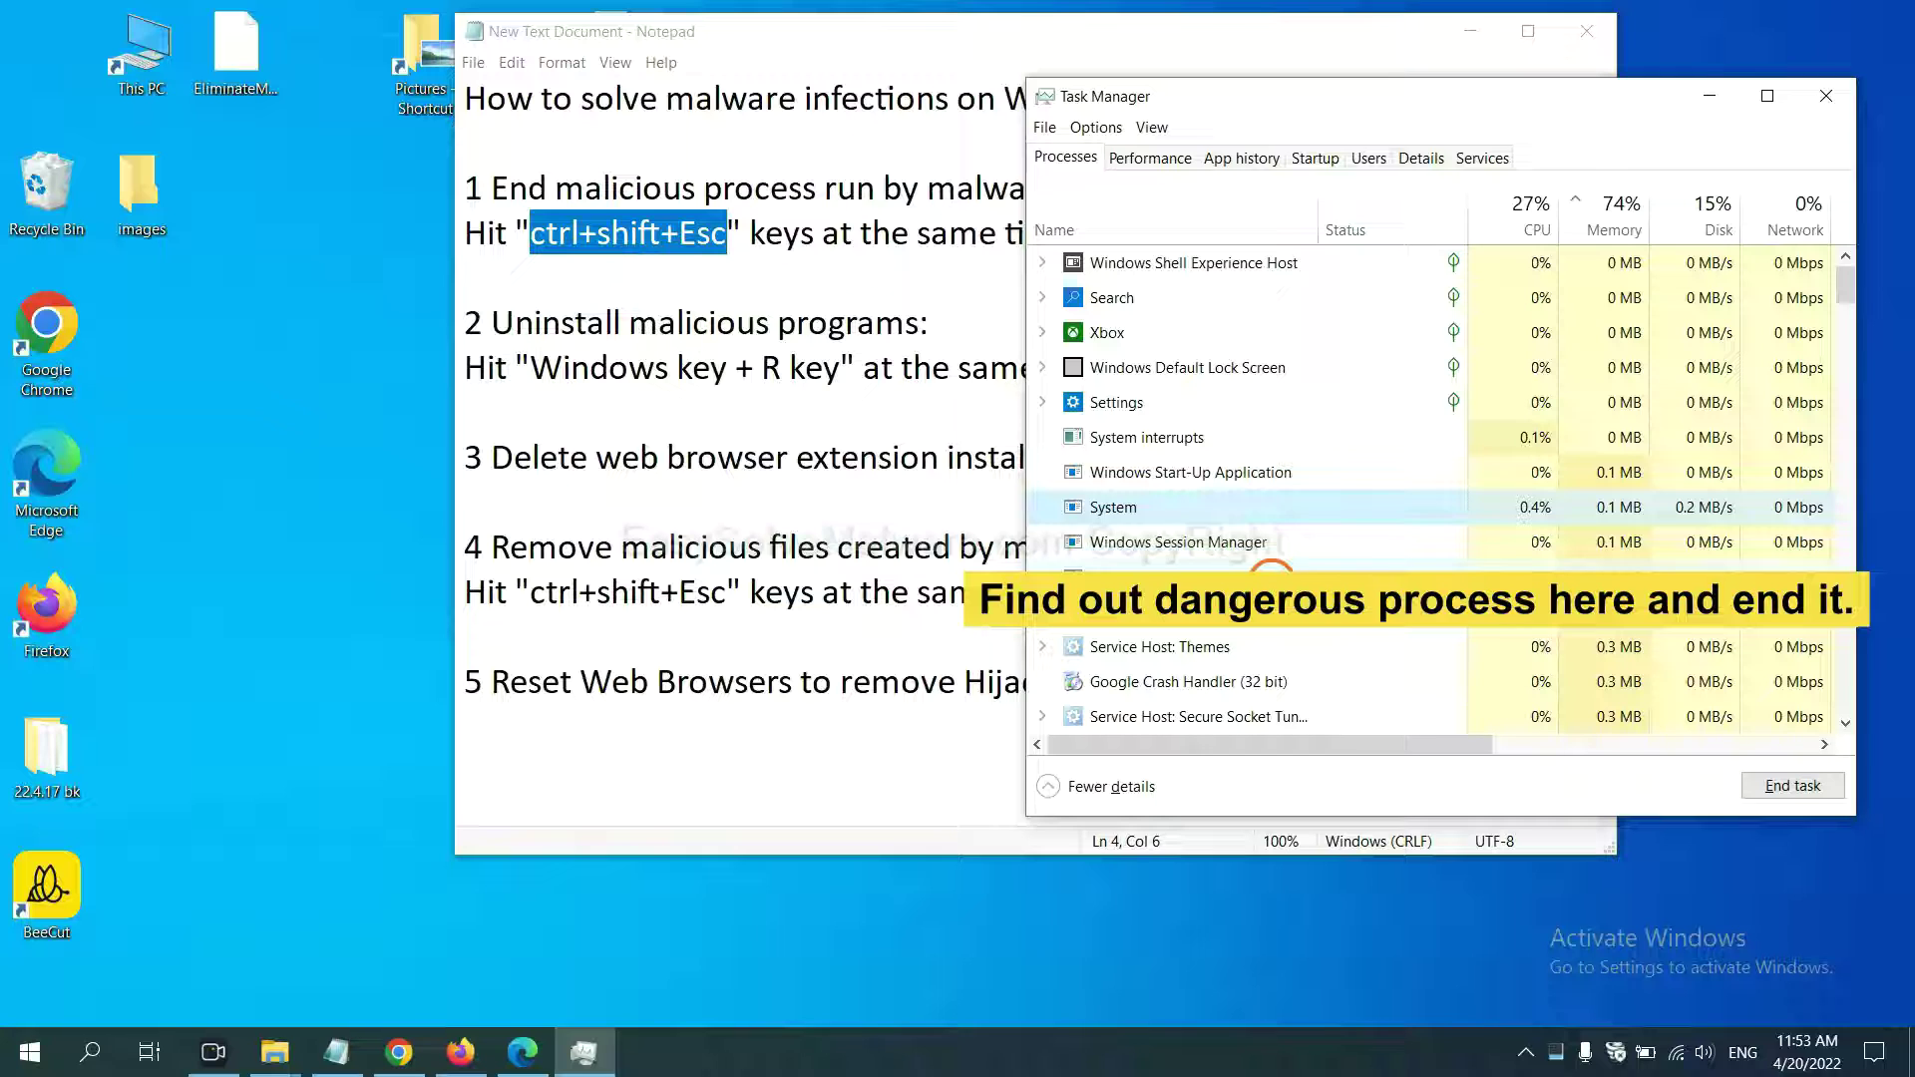
click(1272, 576)
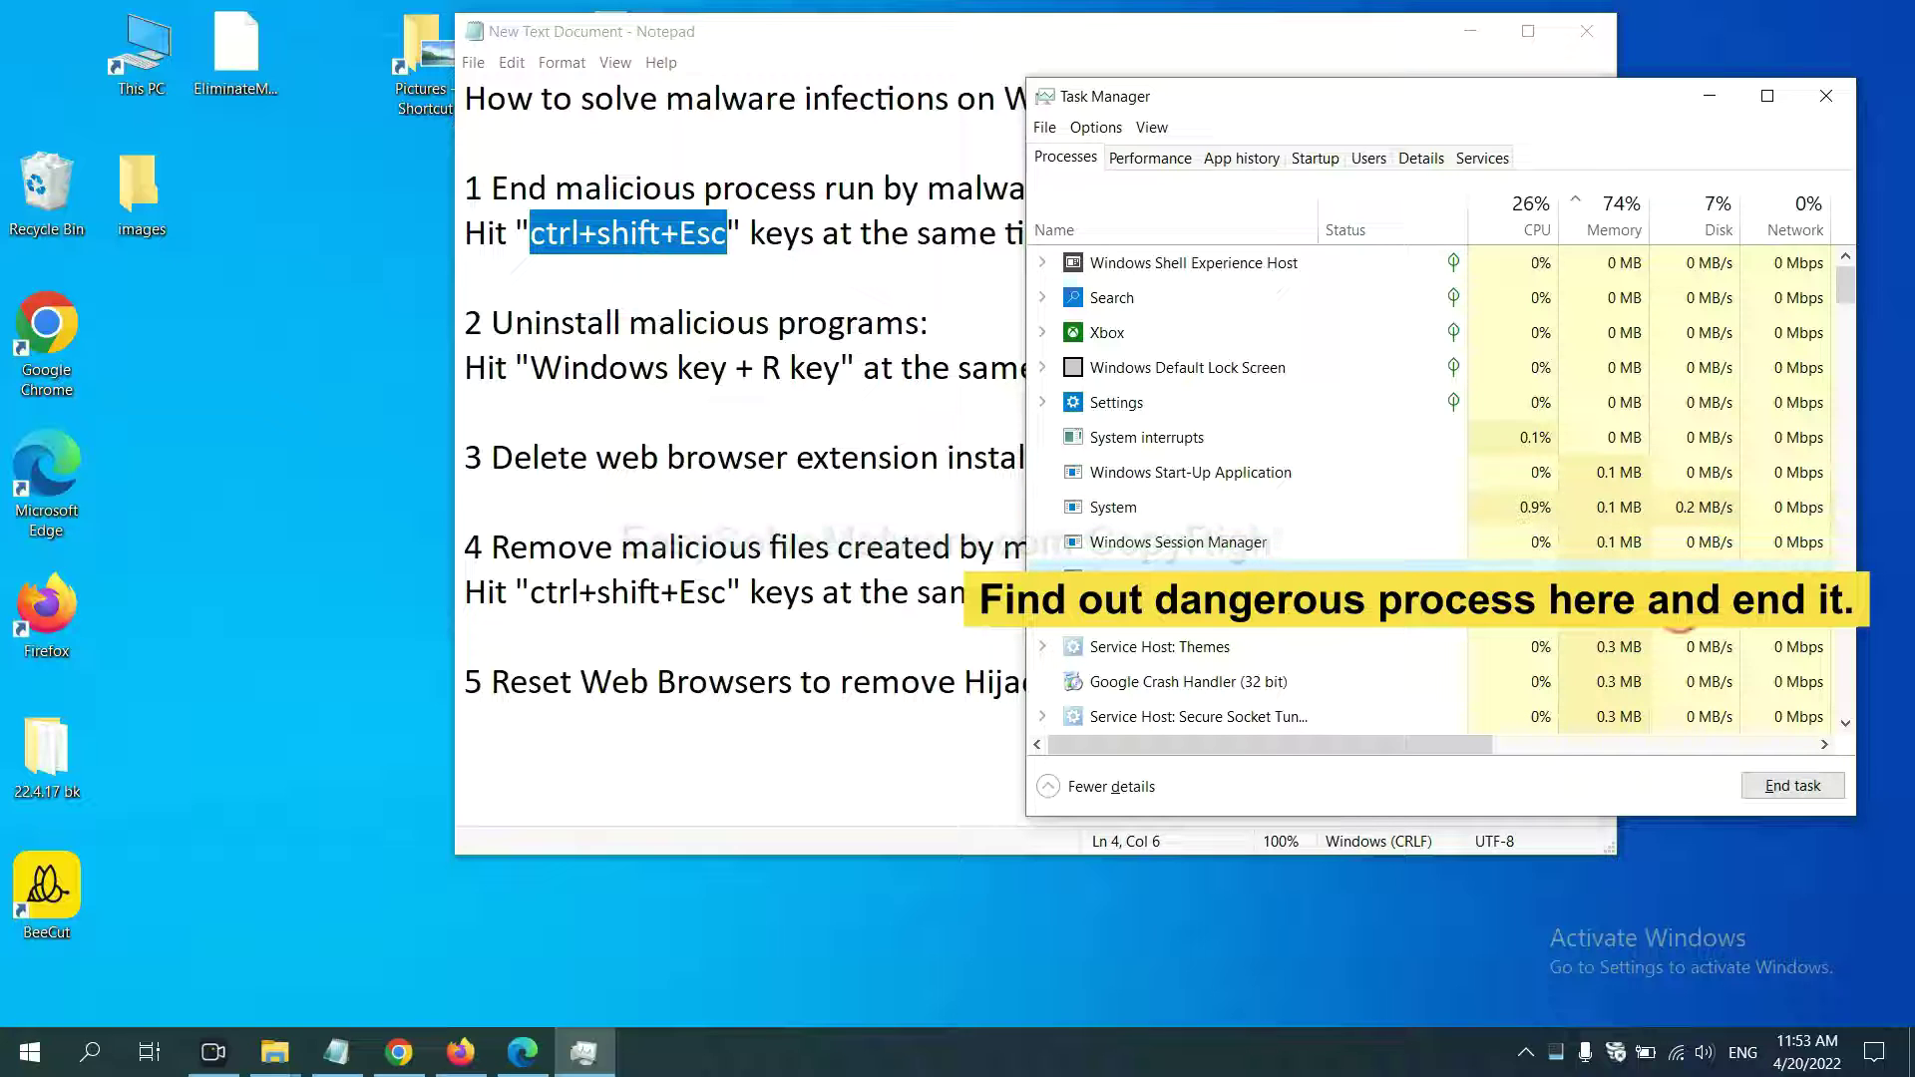
click(1811, 787)
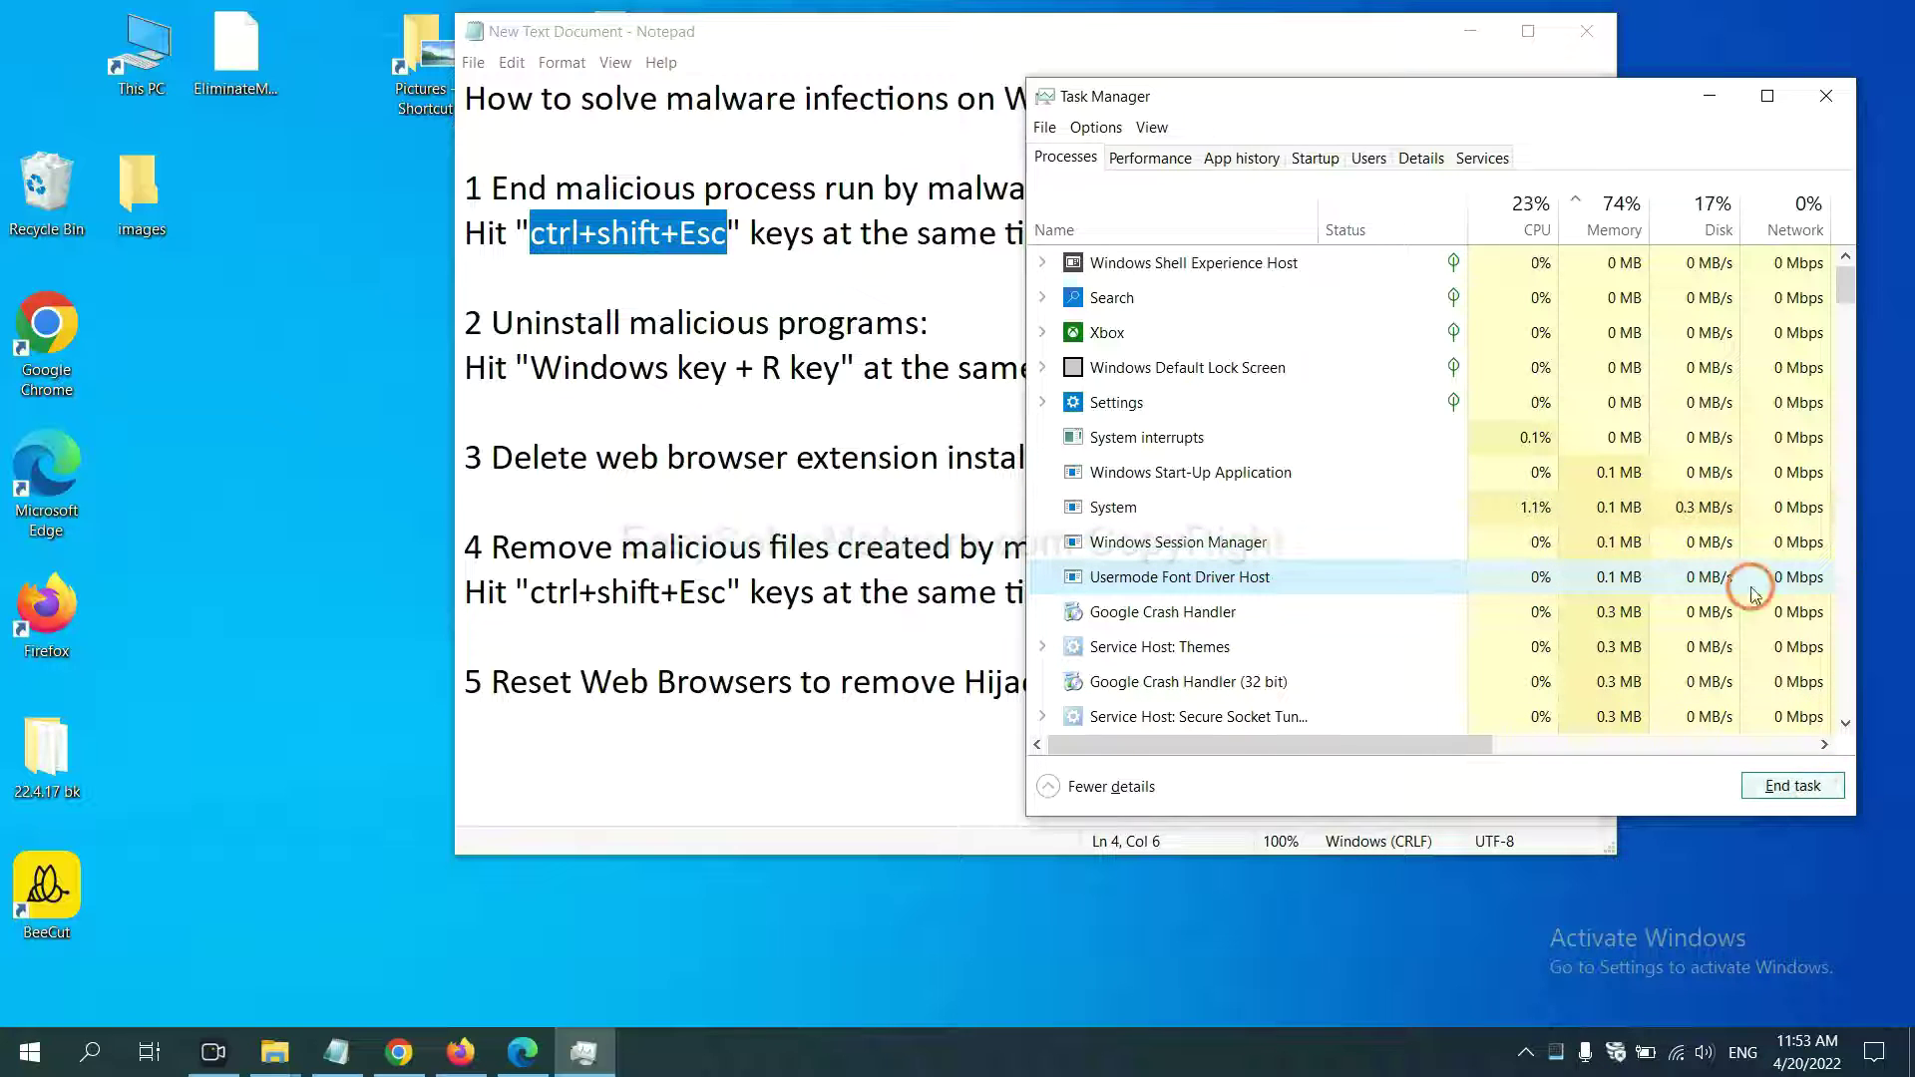
click(1826, 96)
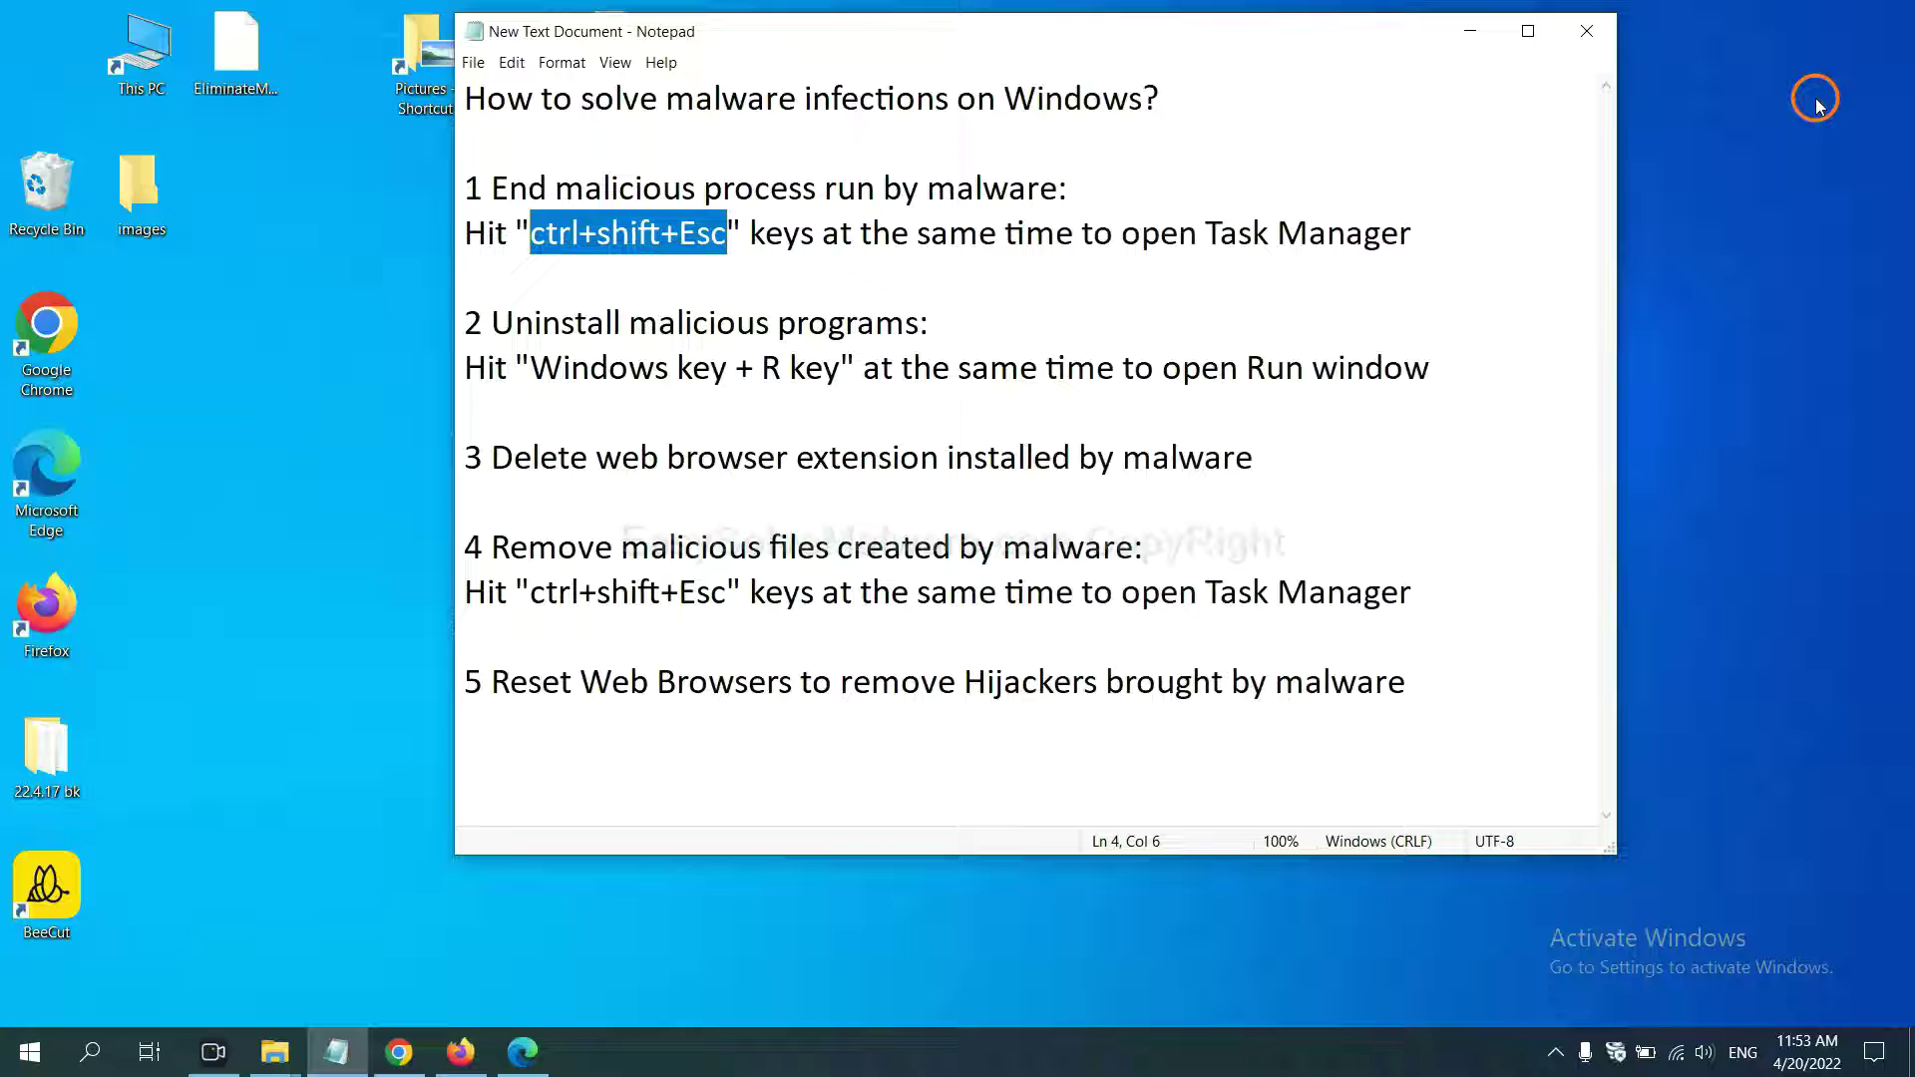
click(1190, 348)
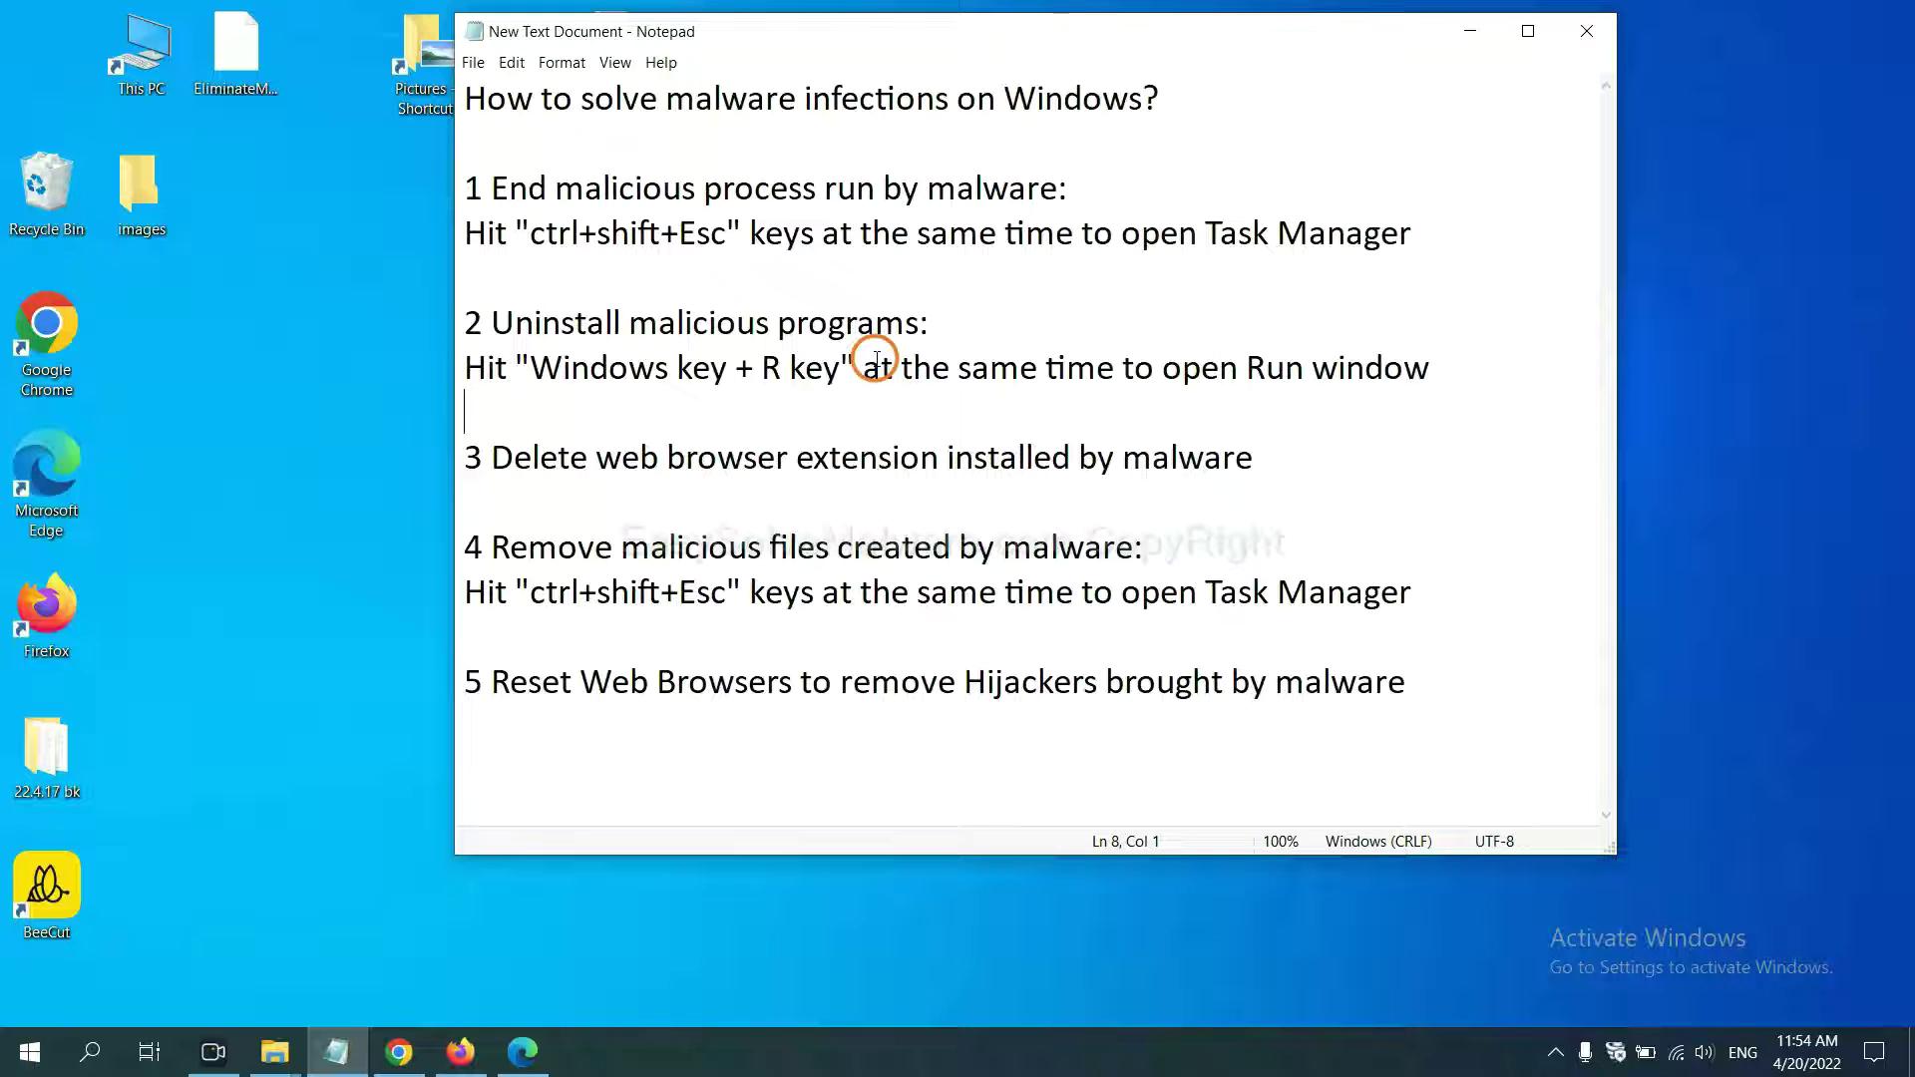
Highlight 'Windows key + R key' in the notes and run 'control panel' from the Run box.
drag(530, 371, 836, 390)
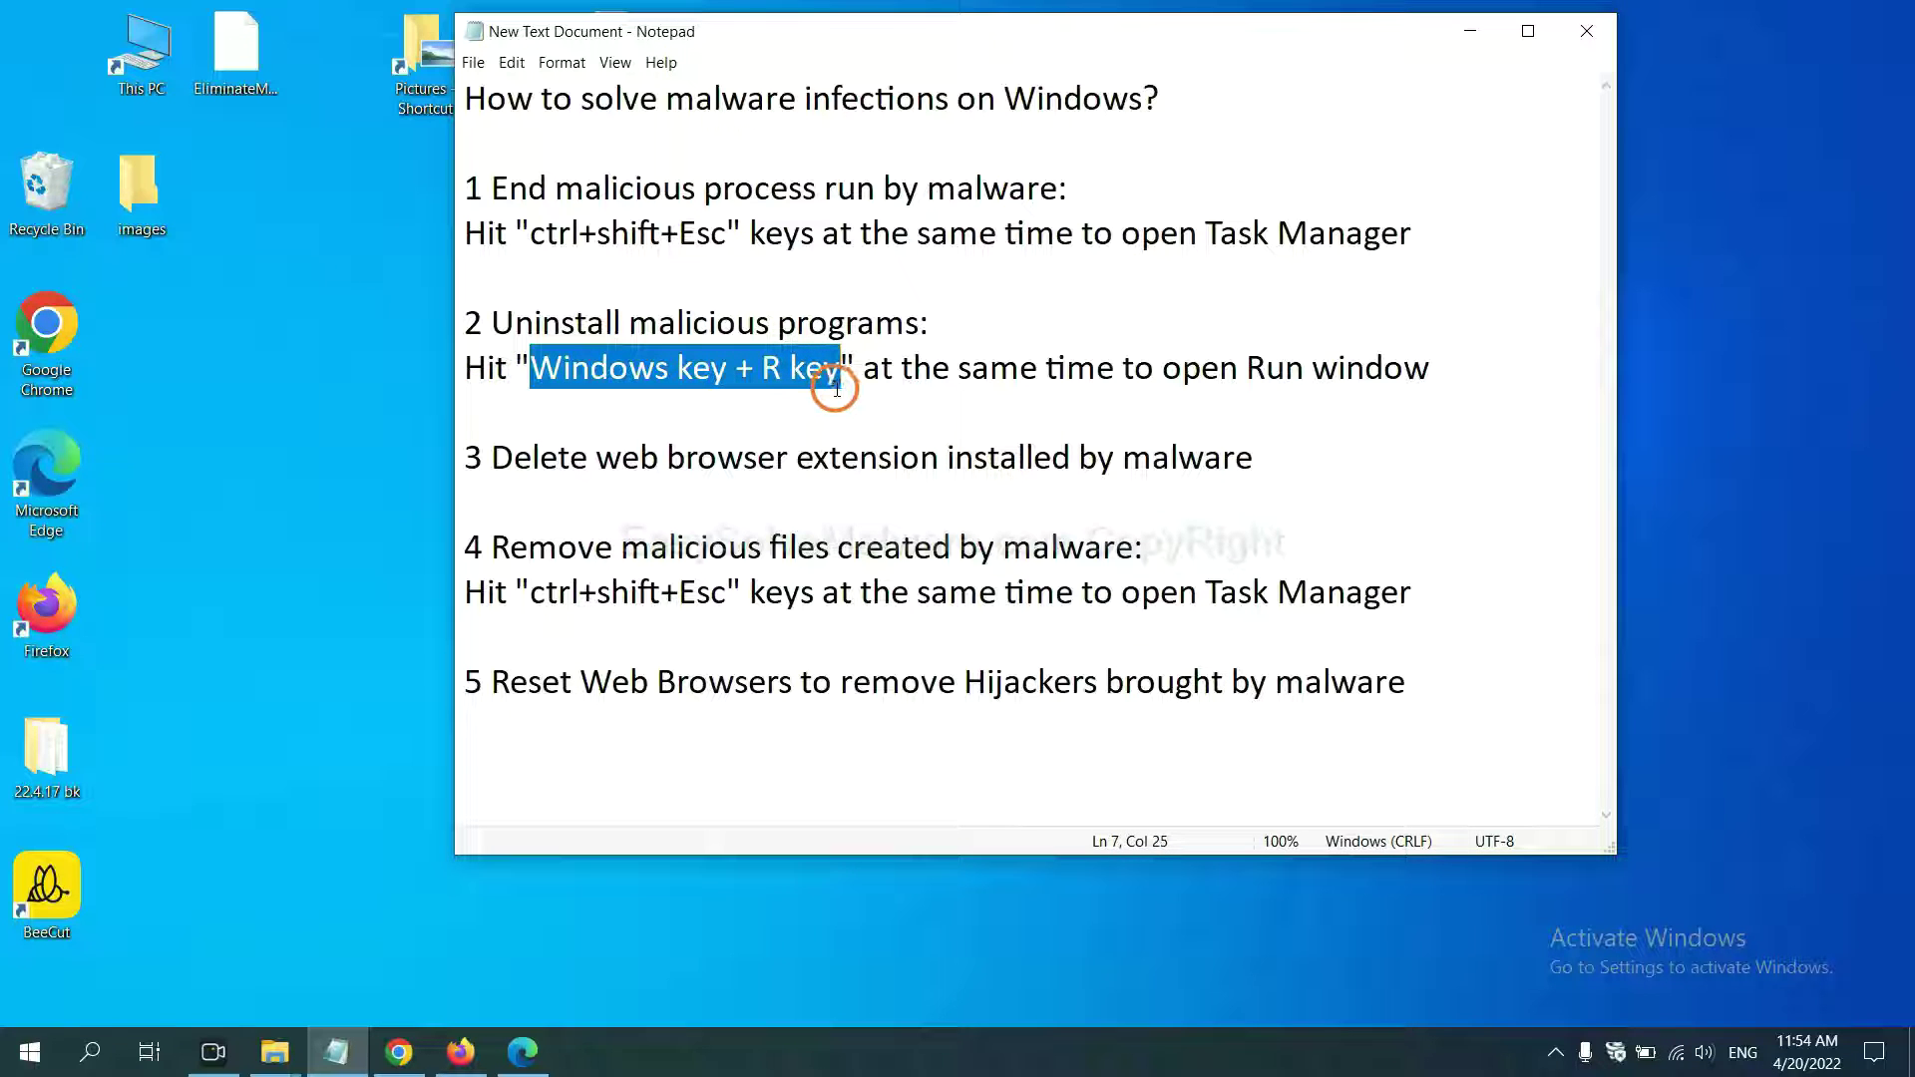
key(super+r)
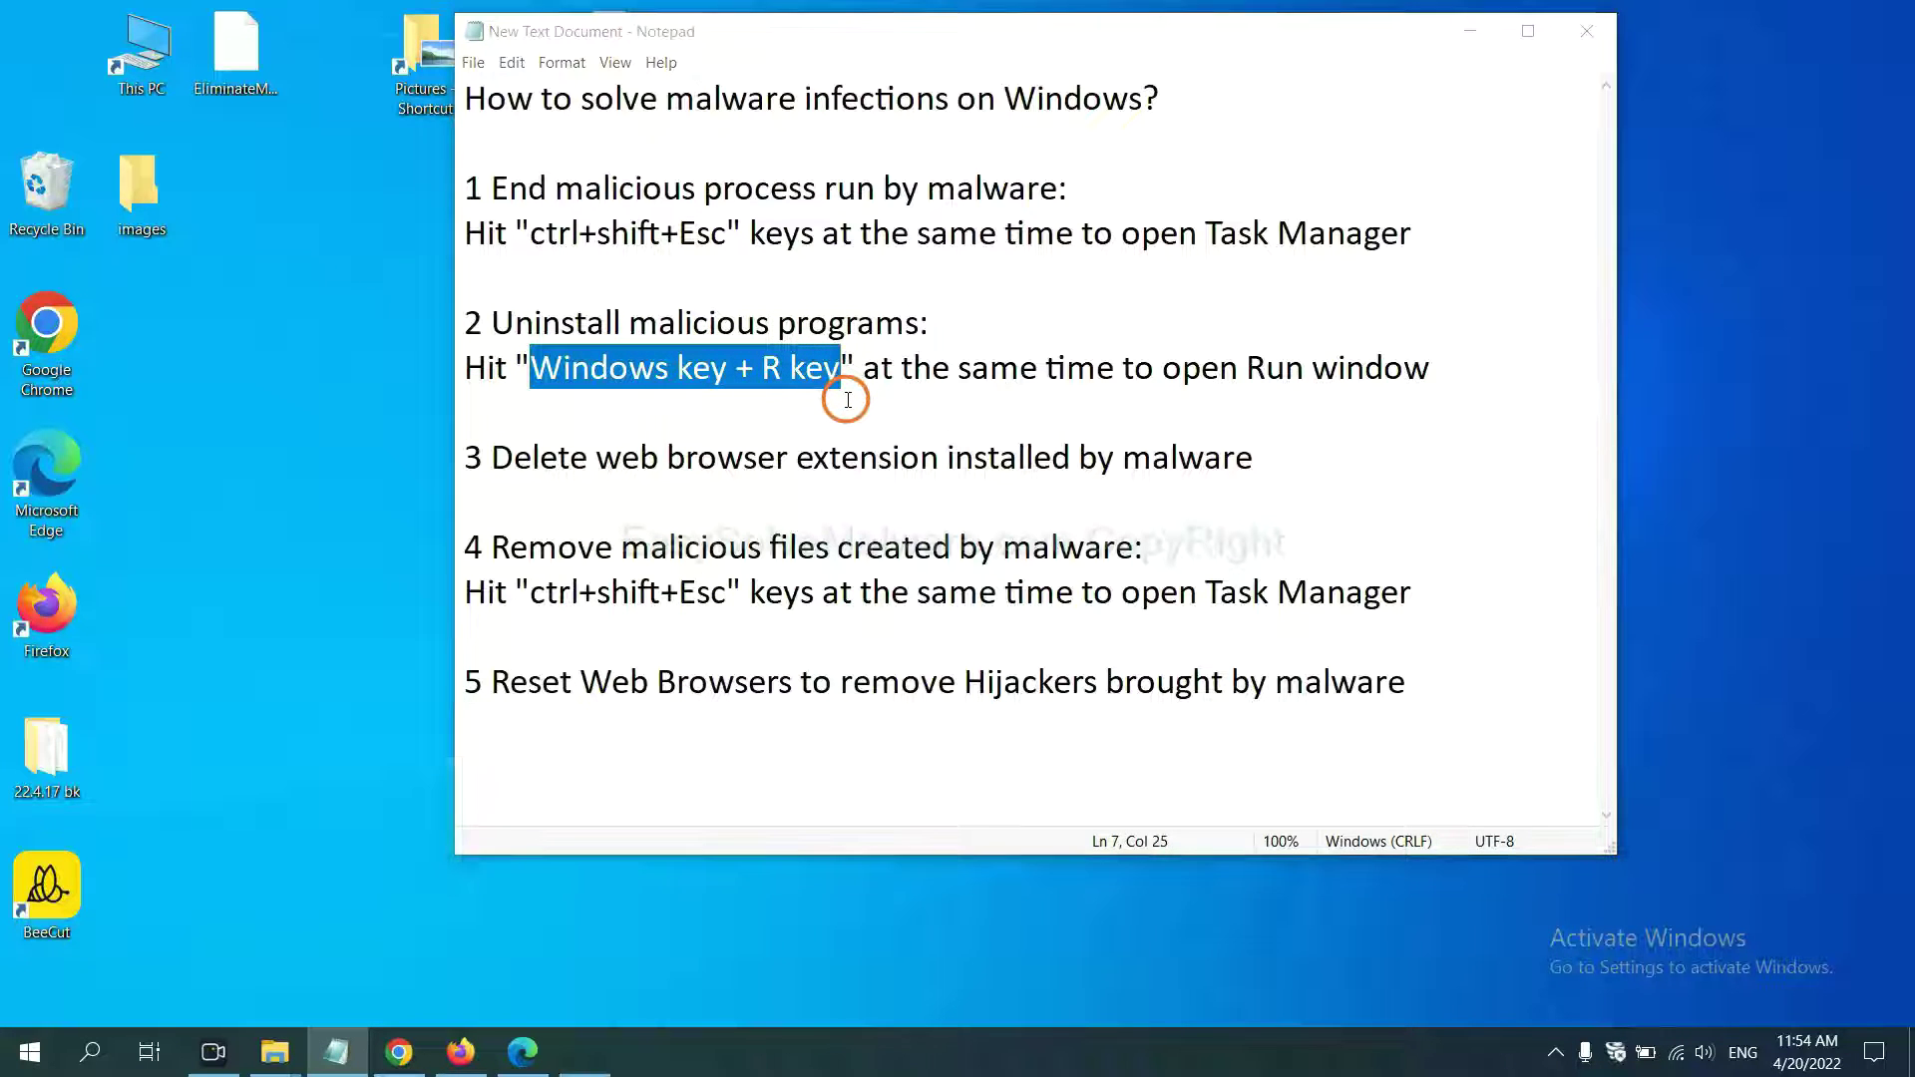
mouse_move(215, 774)
mouse_down()
mouse_move(1003, 604)
mouse_move(1463, 337)
mouse_up()
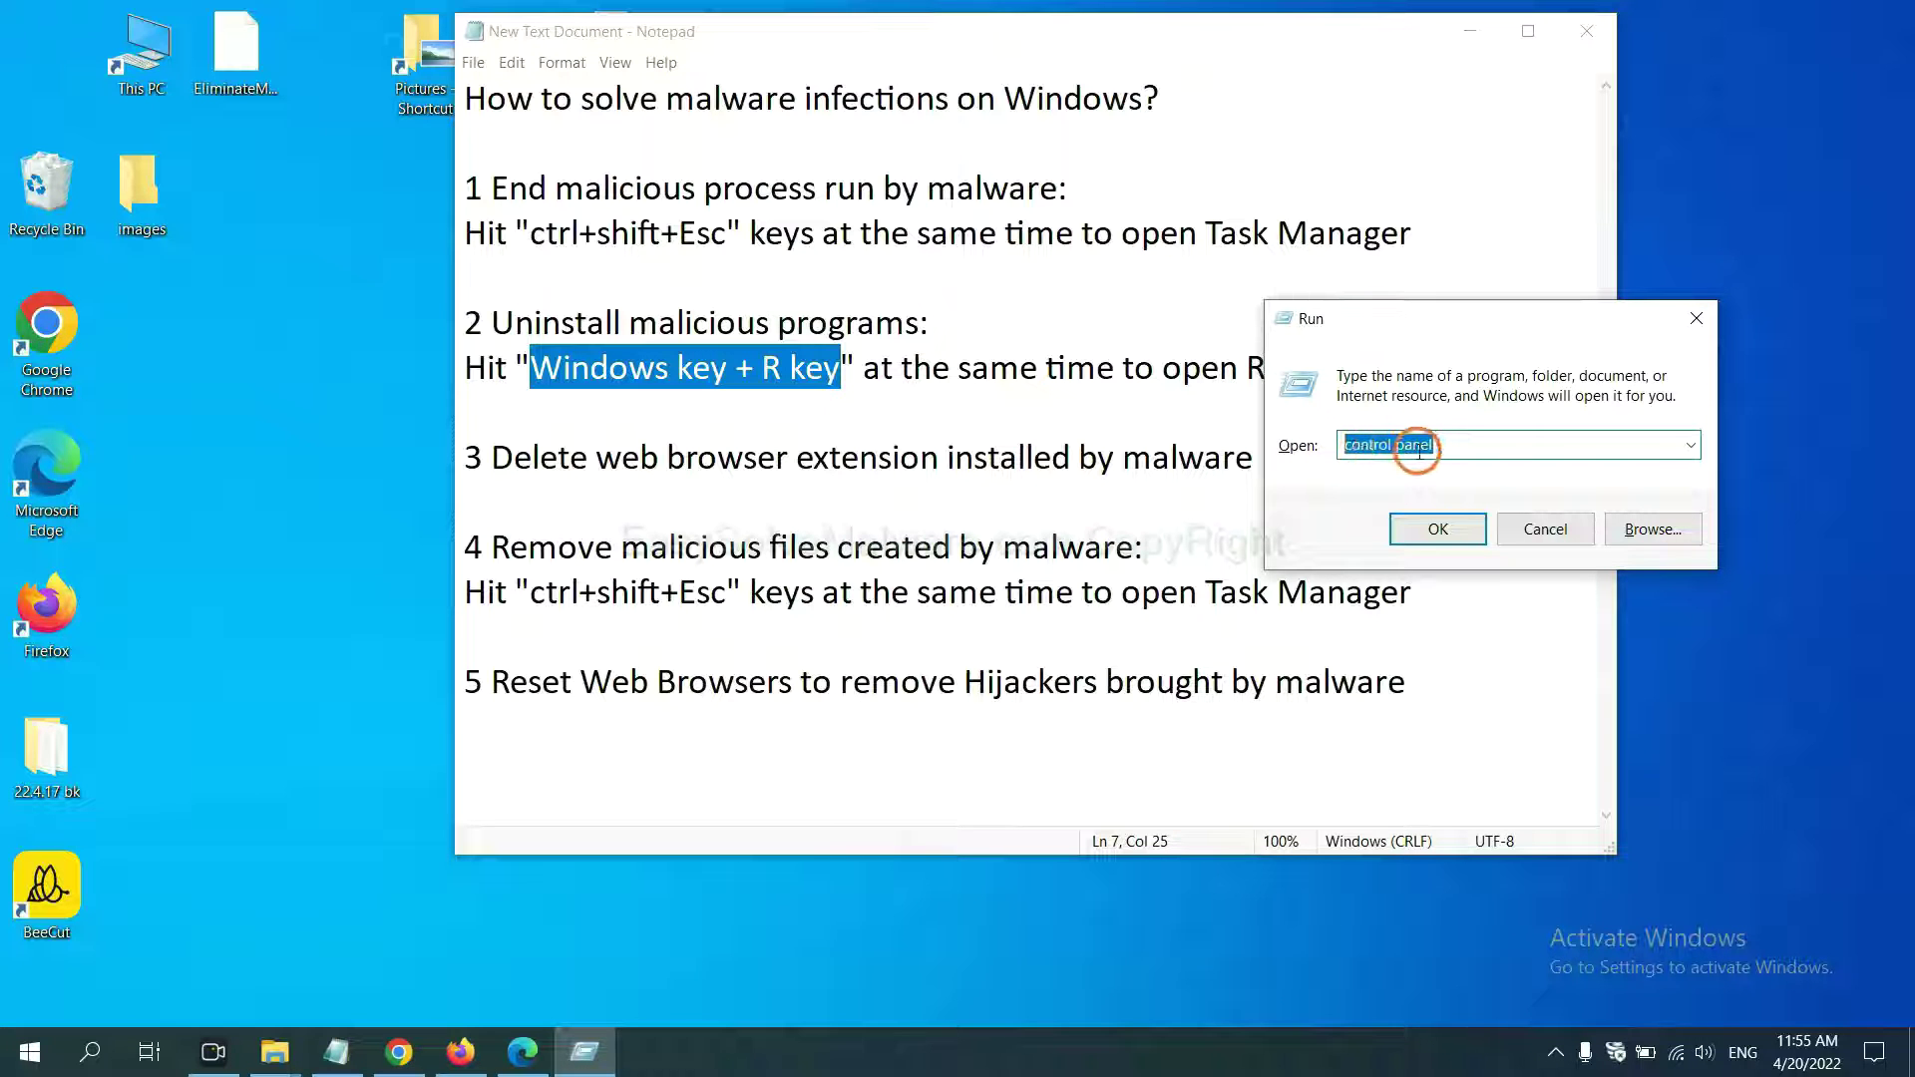
click(1430, 547)
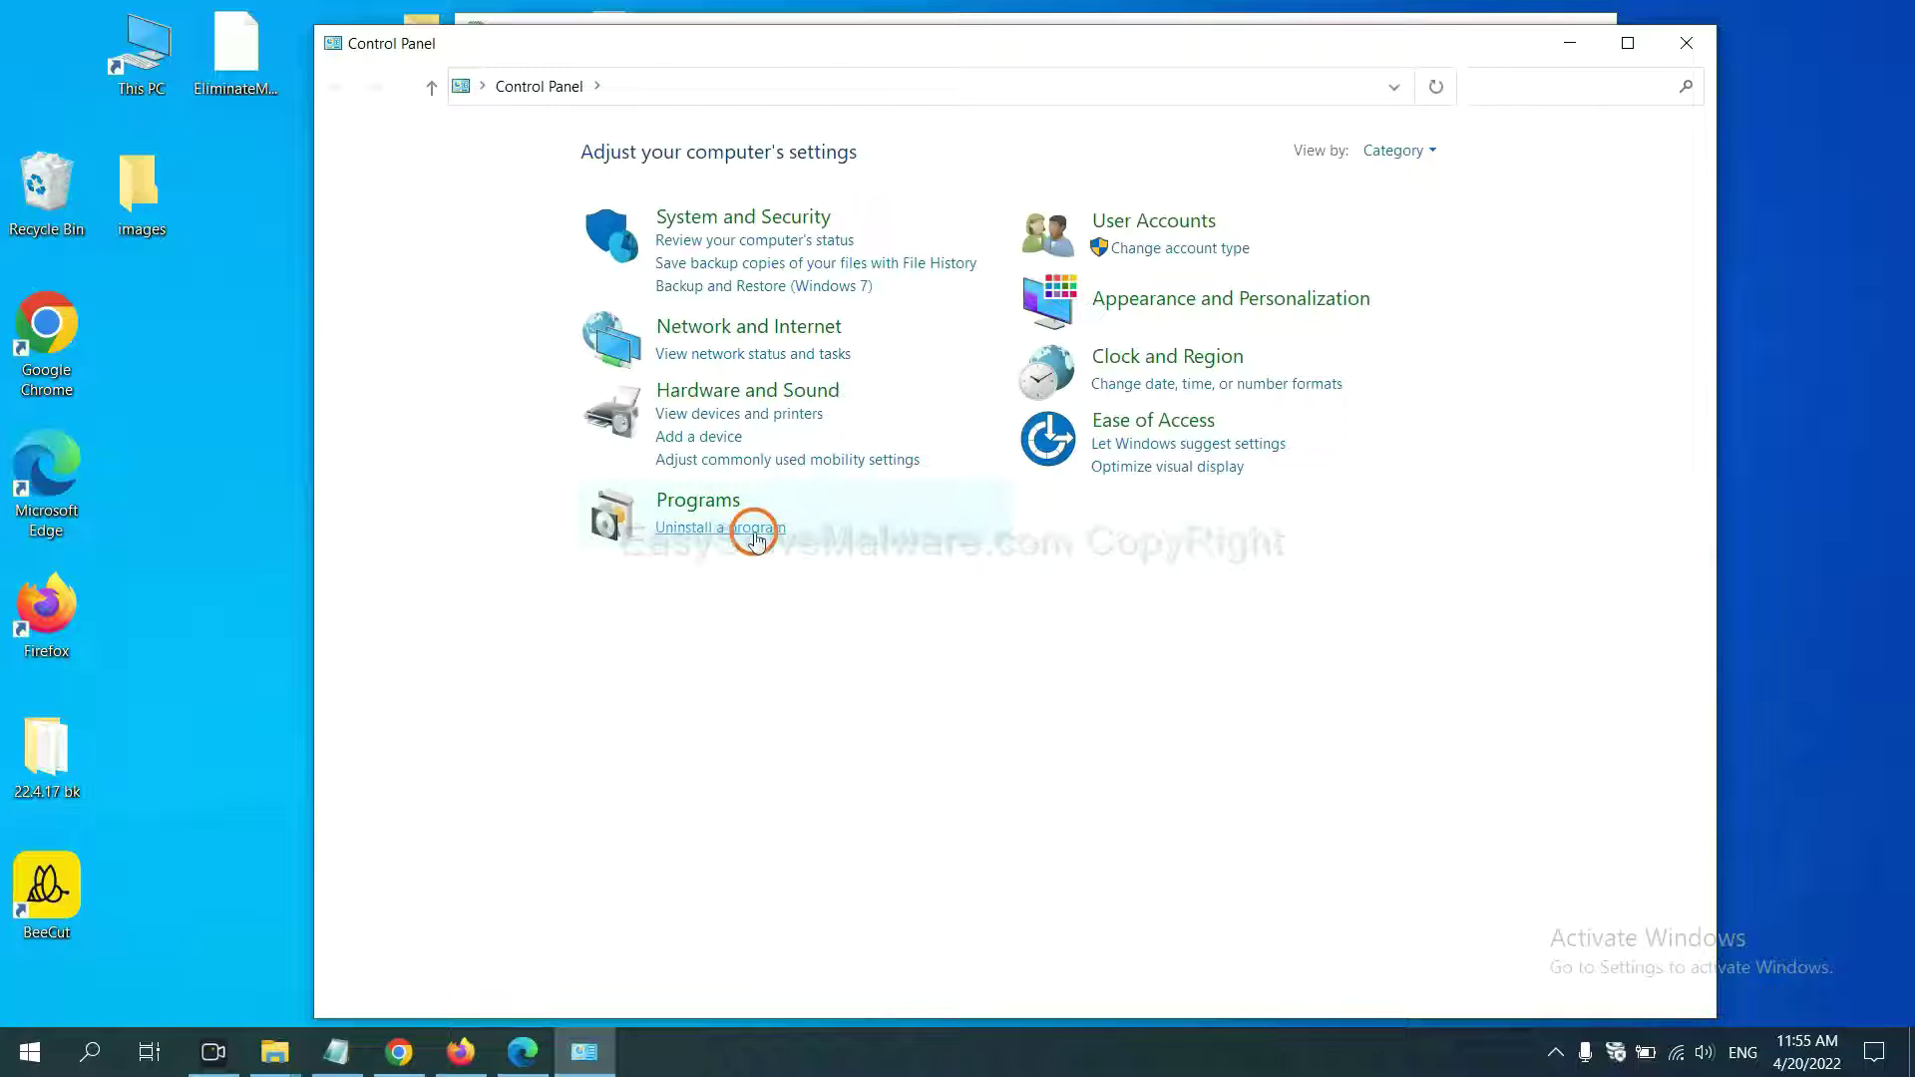
Review installed programs, selecting Xiph.Org Open Codecs 0.85.17777, then close the list.
click(756, 529)
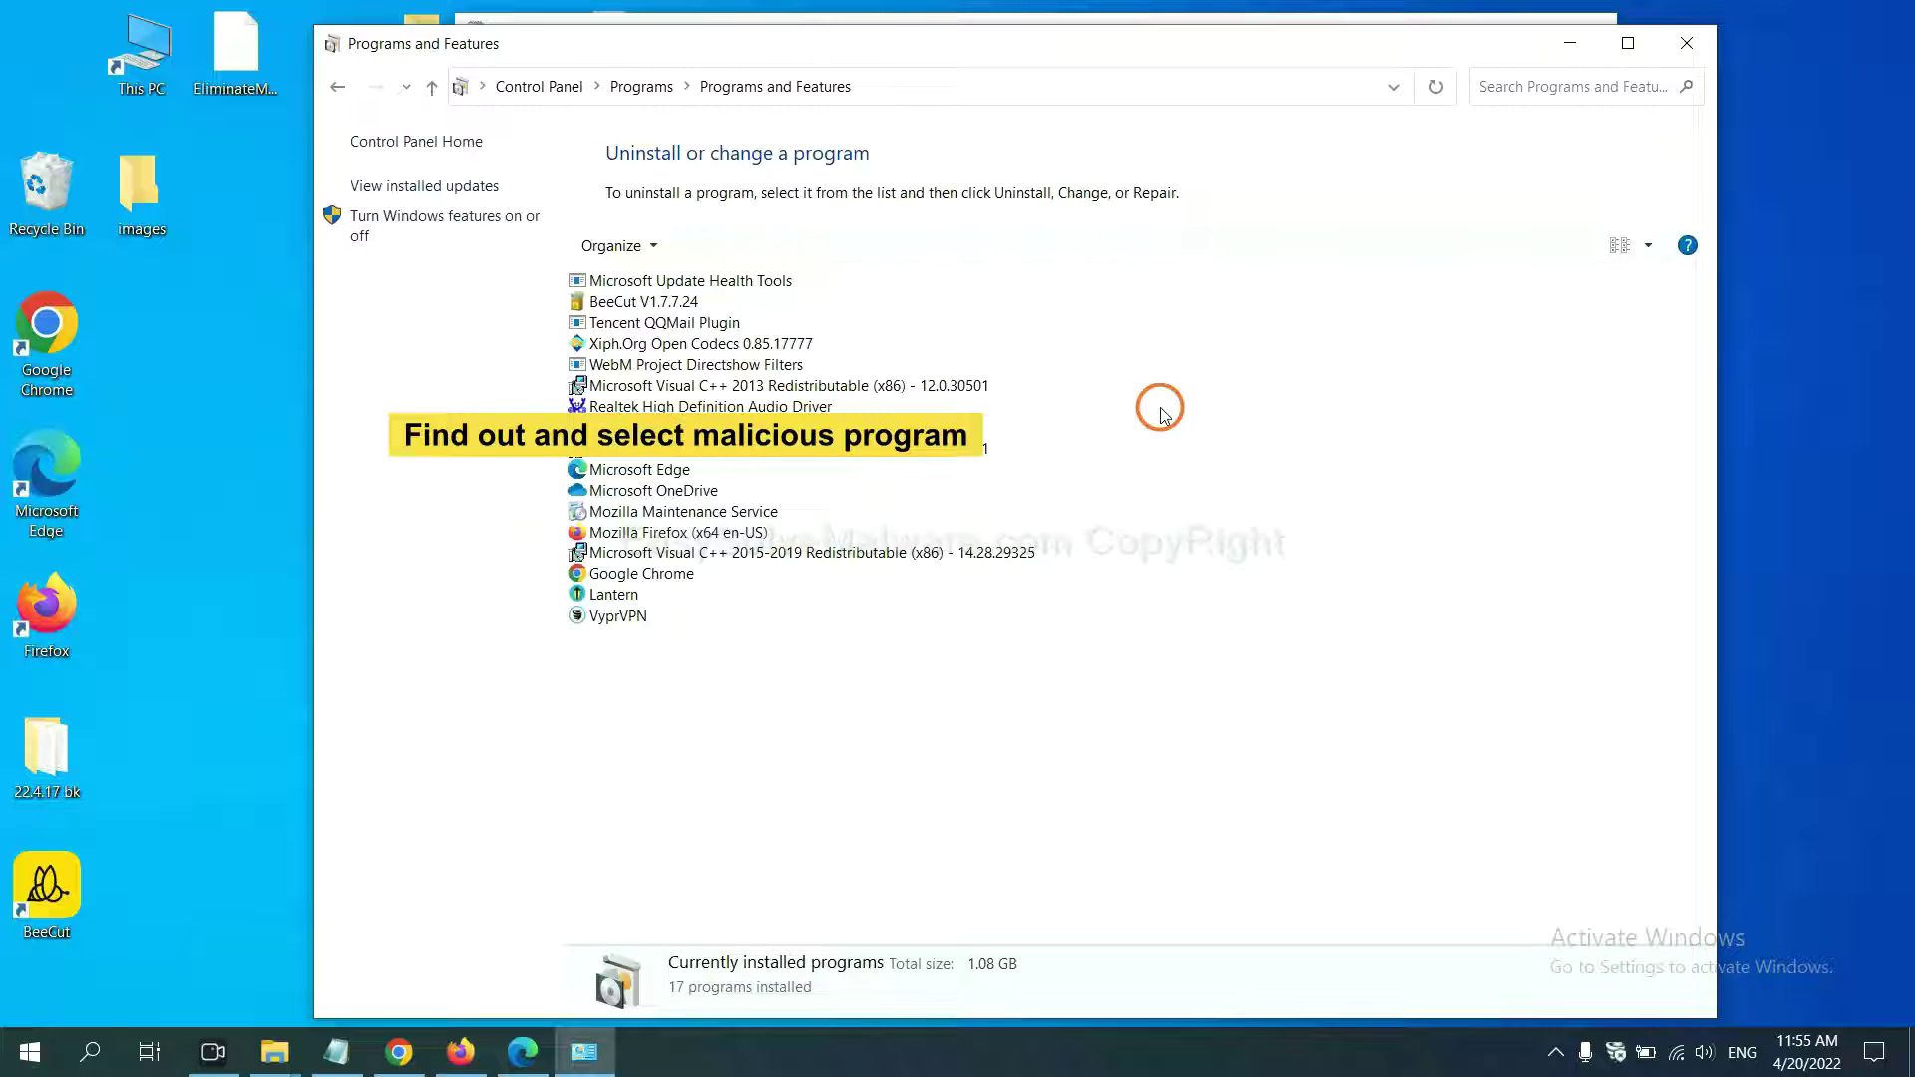
click(753, 345)
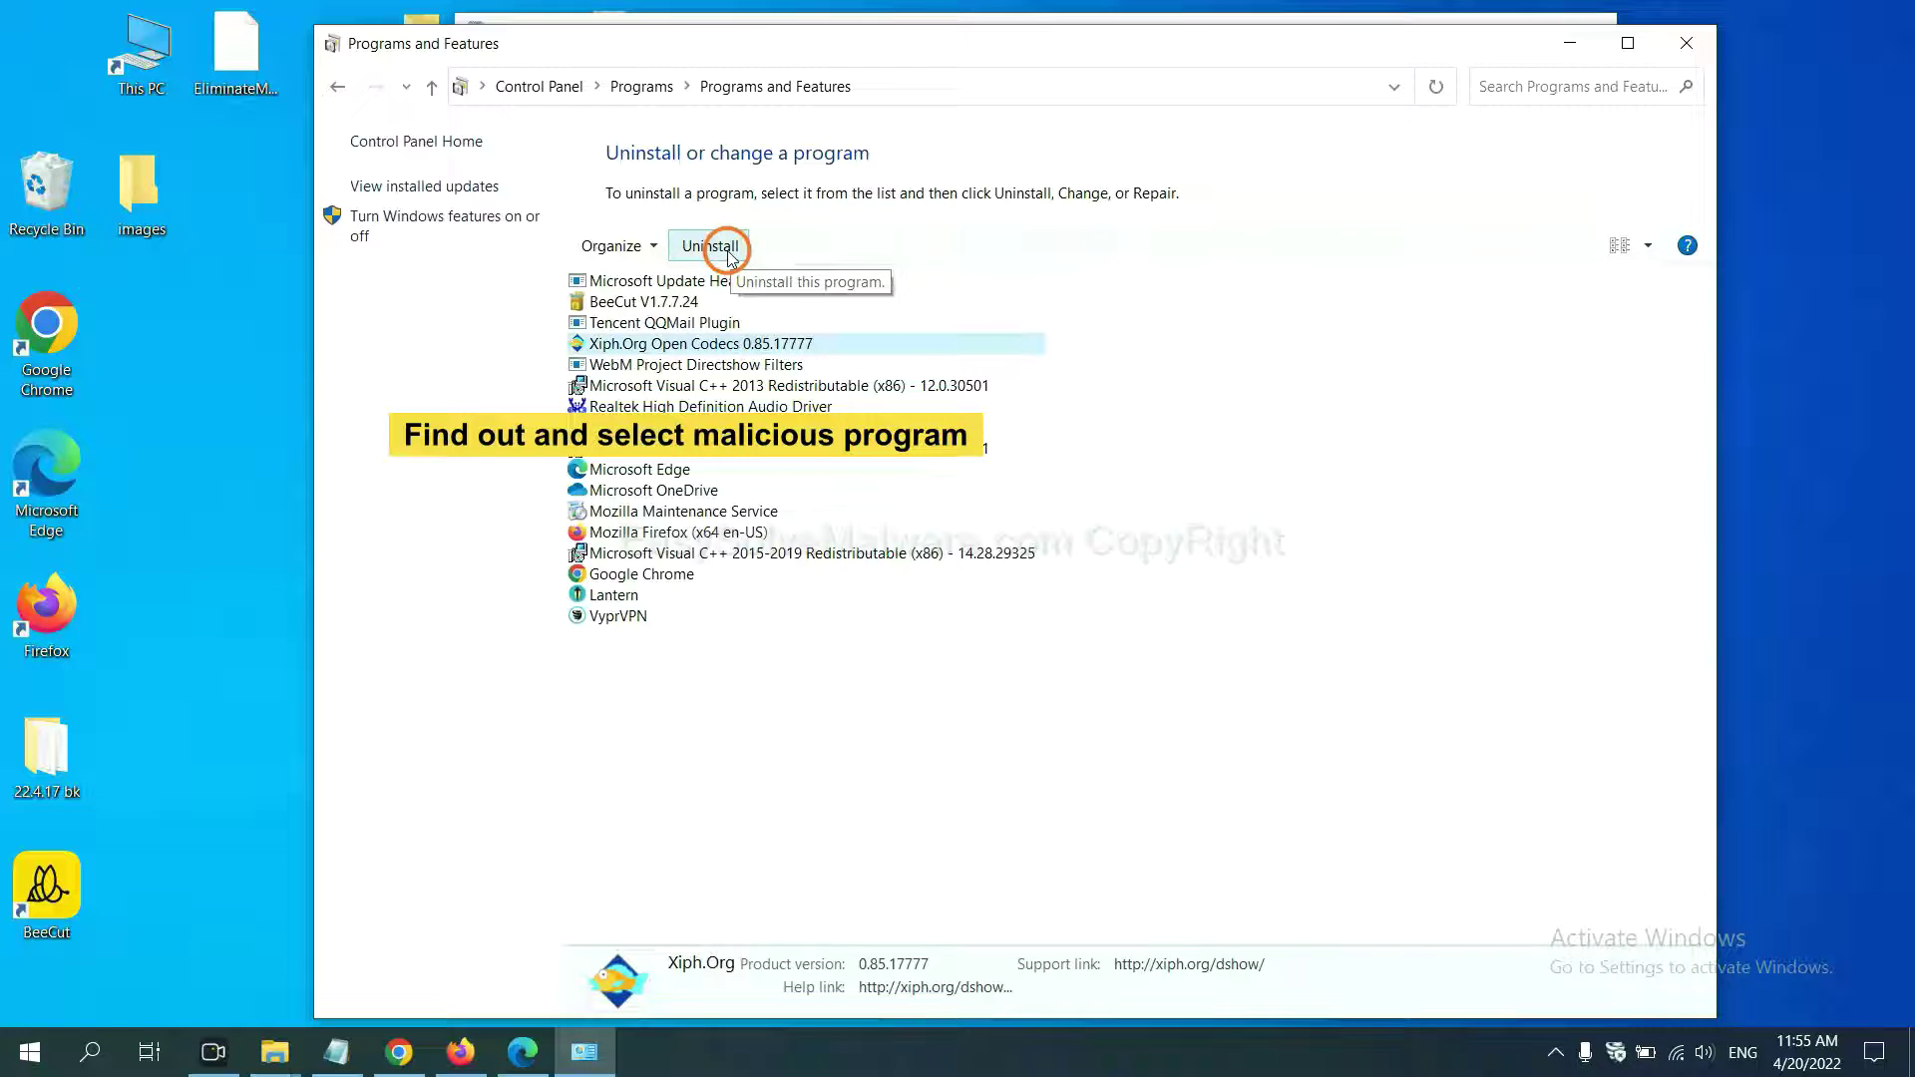
click(1686, 43)
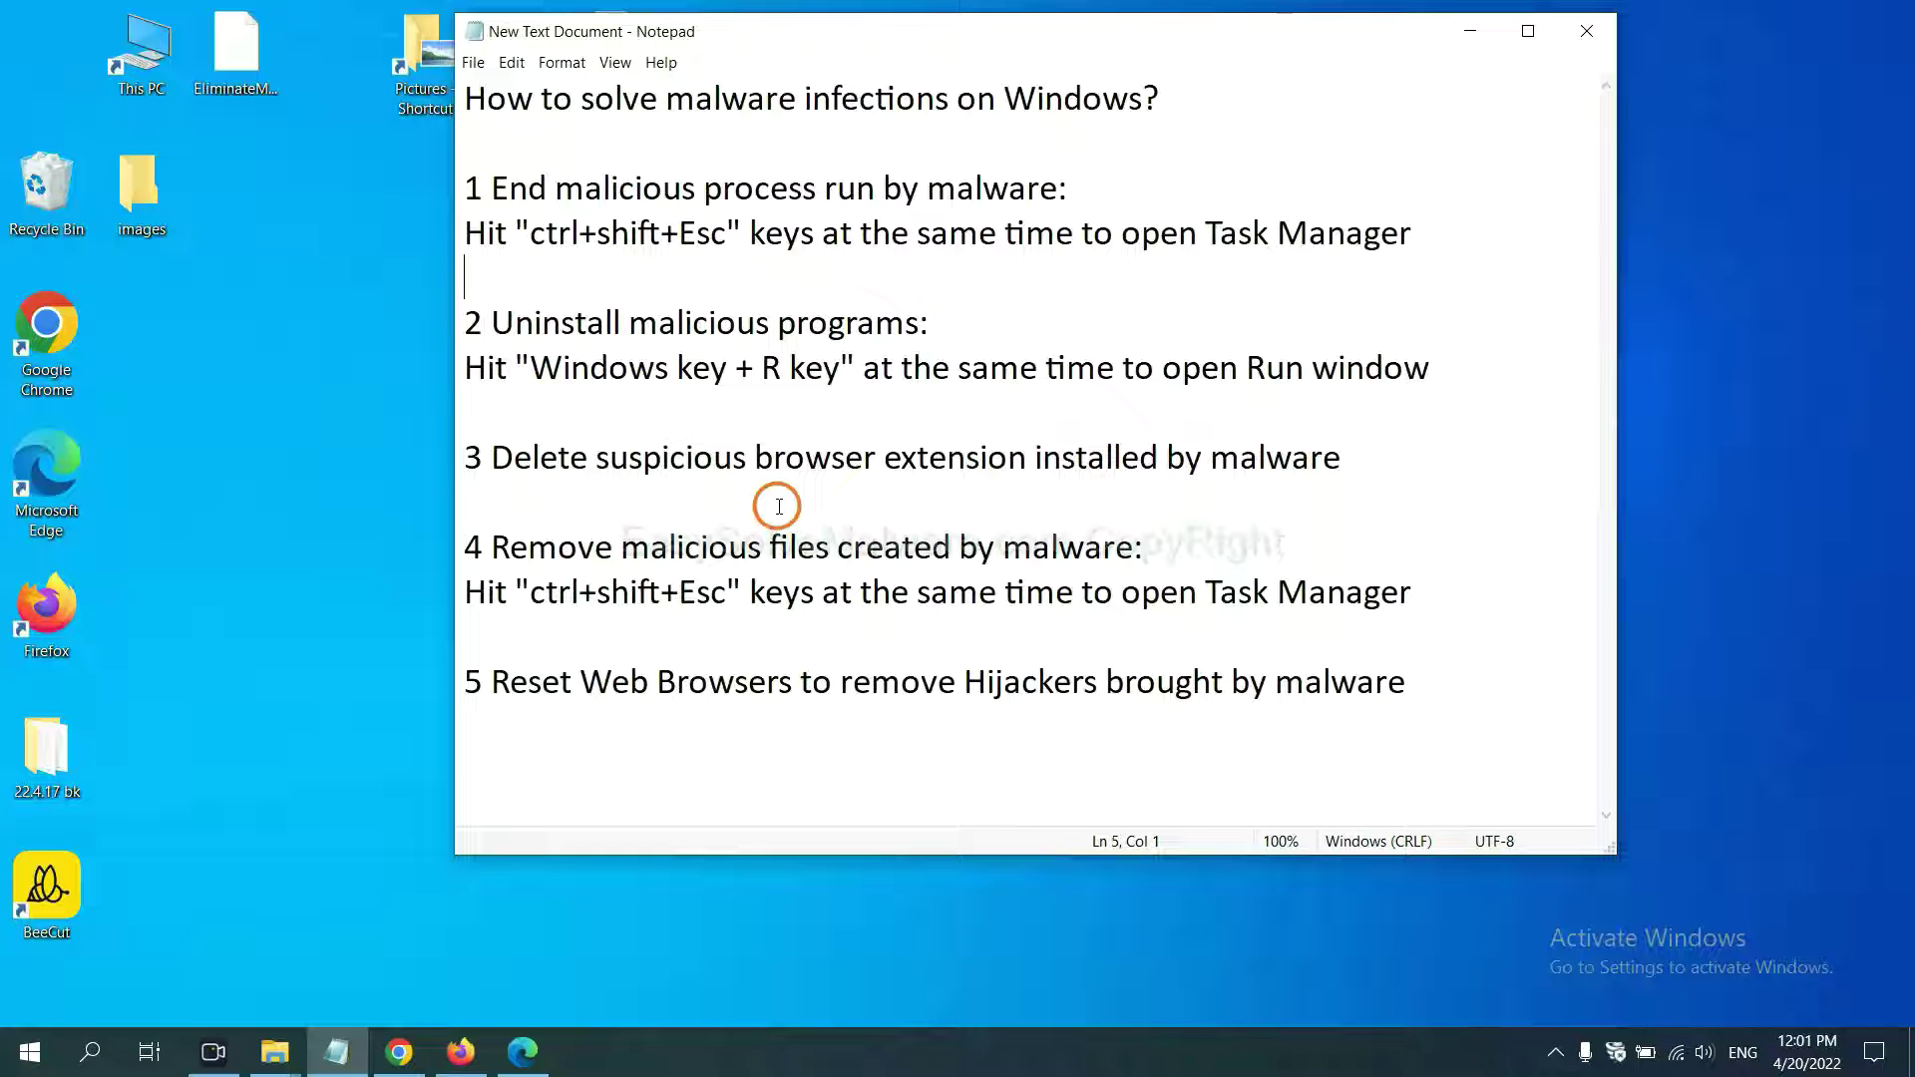
Open Chrome's Extensions page to view the installed Scroll To Top extension.
click(409, 1052)
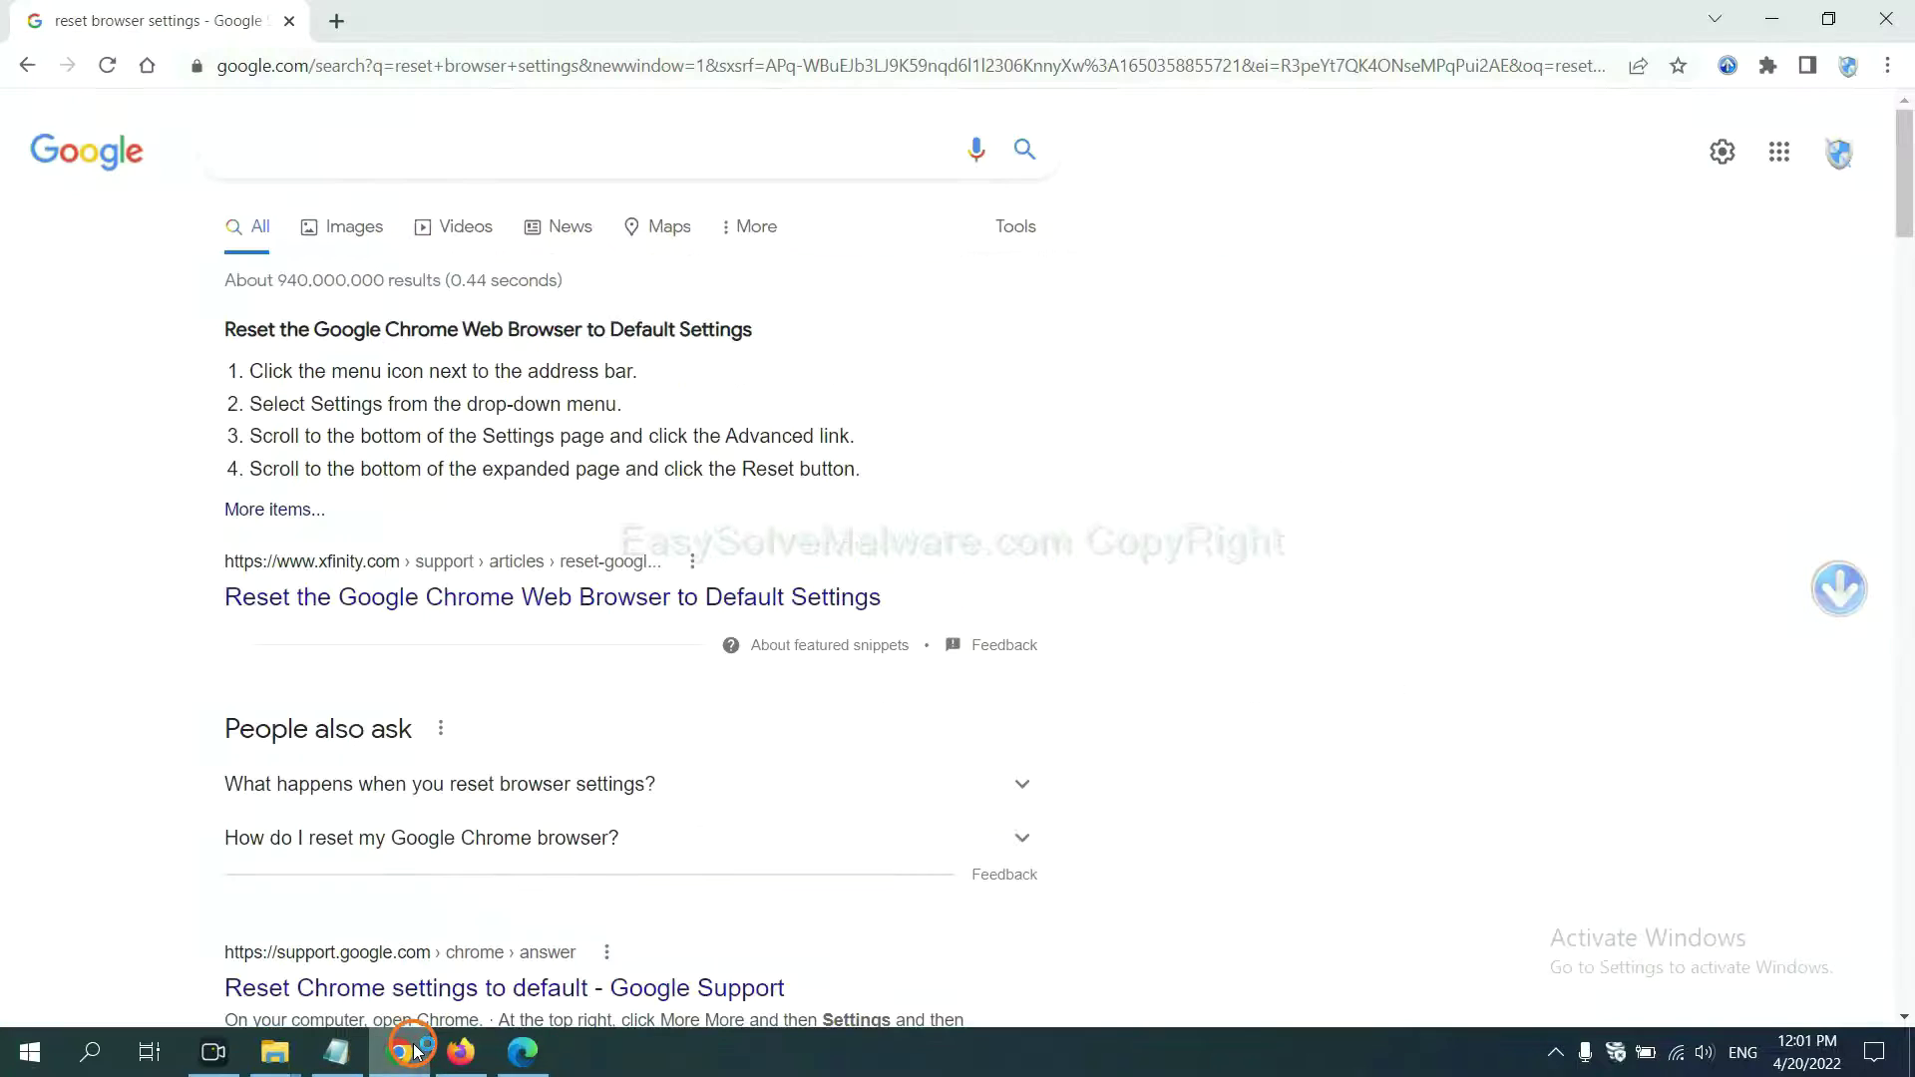
click(1887, 76)
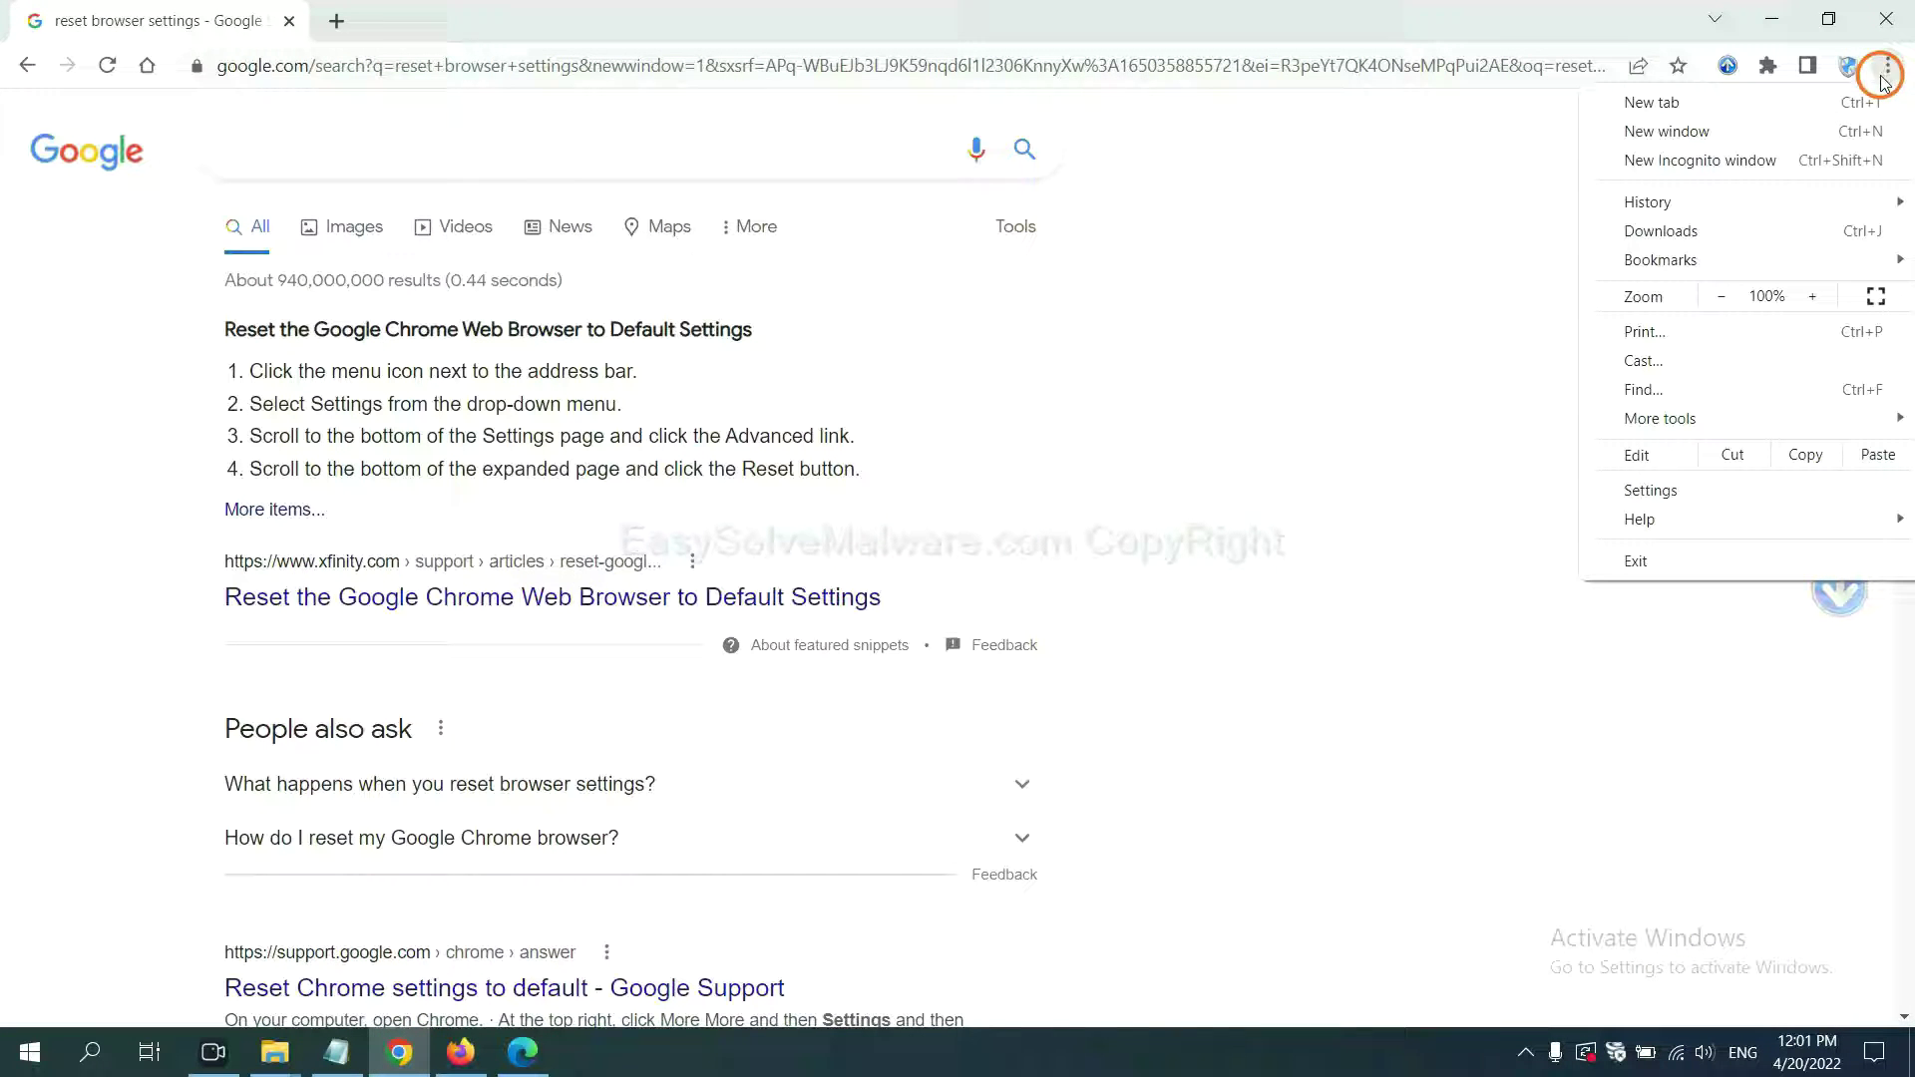
mouse_move(1661, 419)
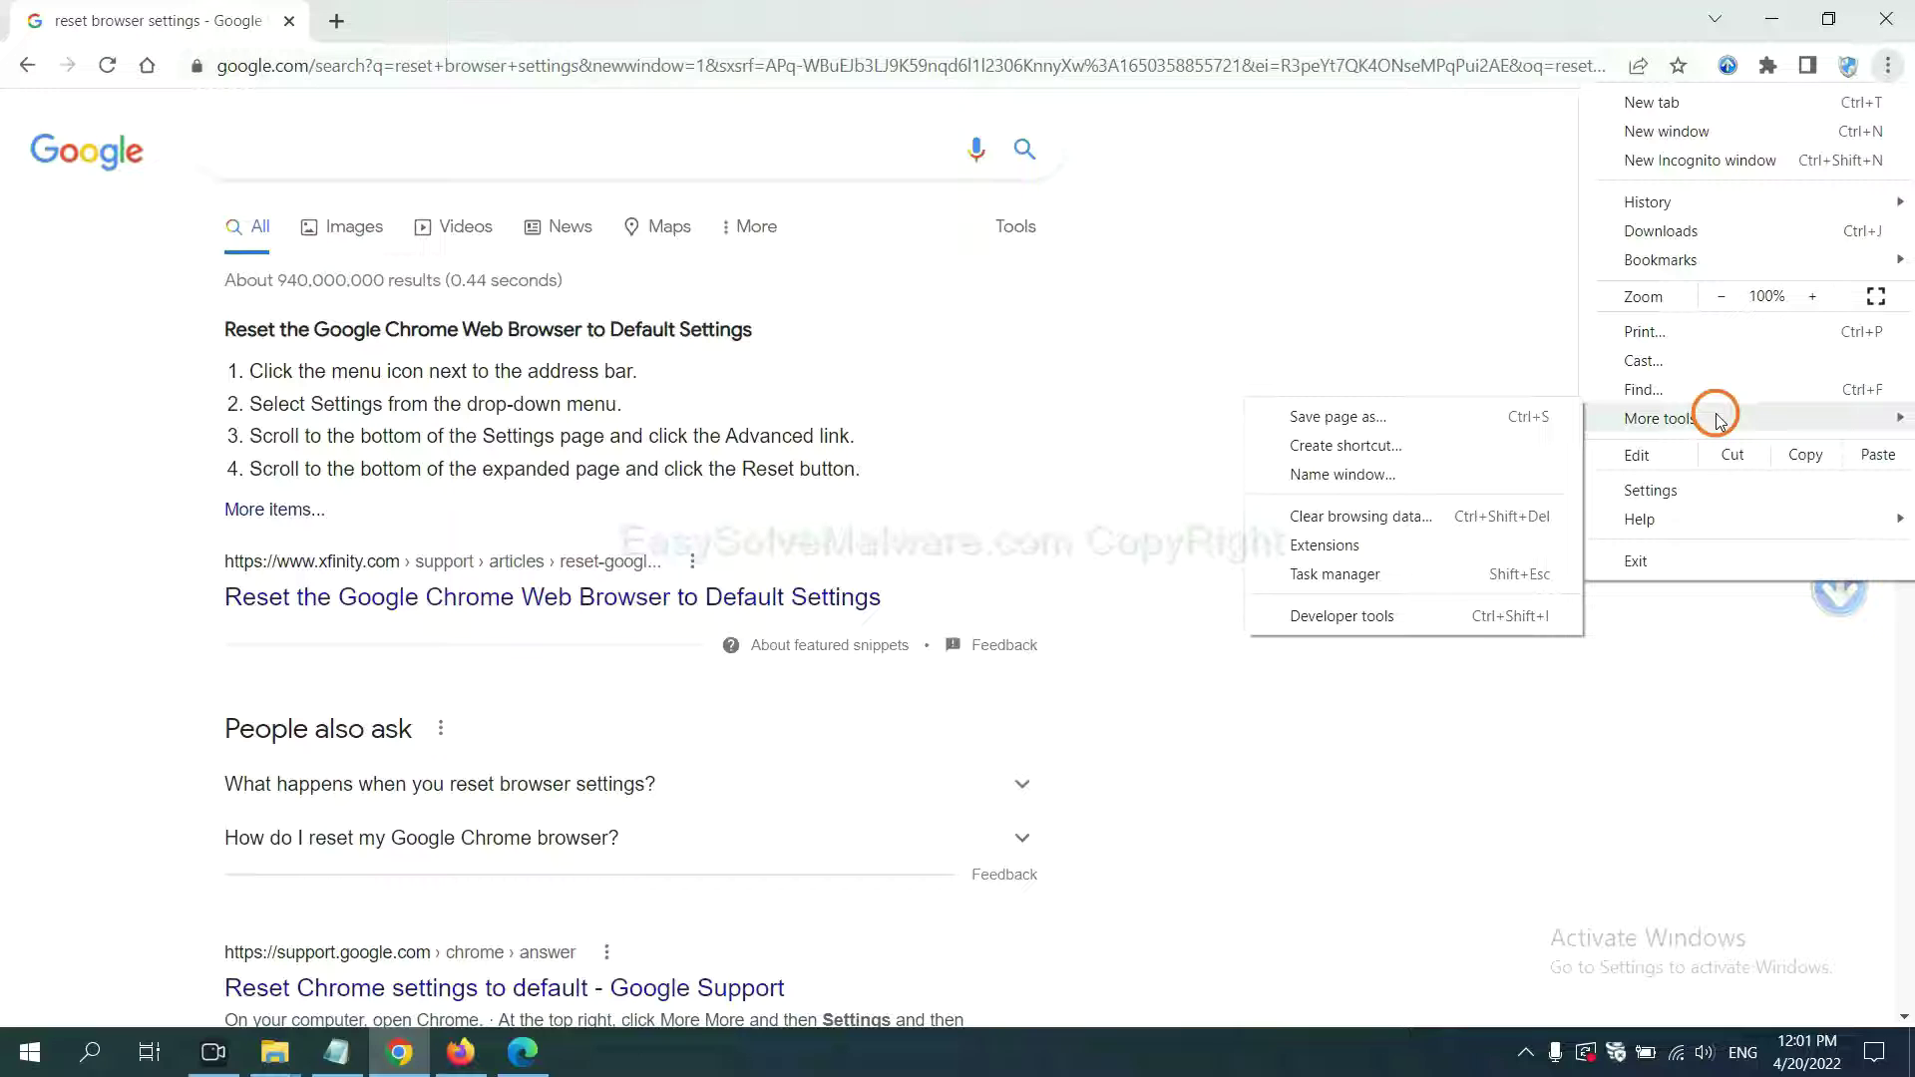
click(1410, 542)
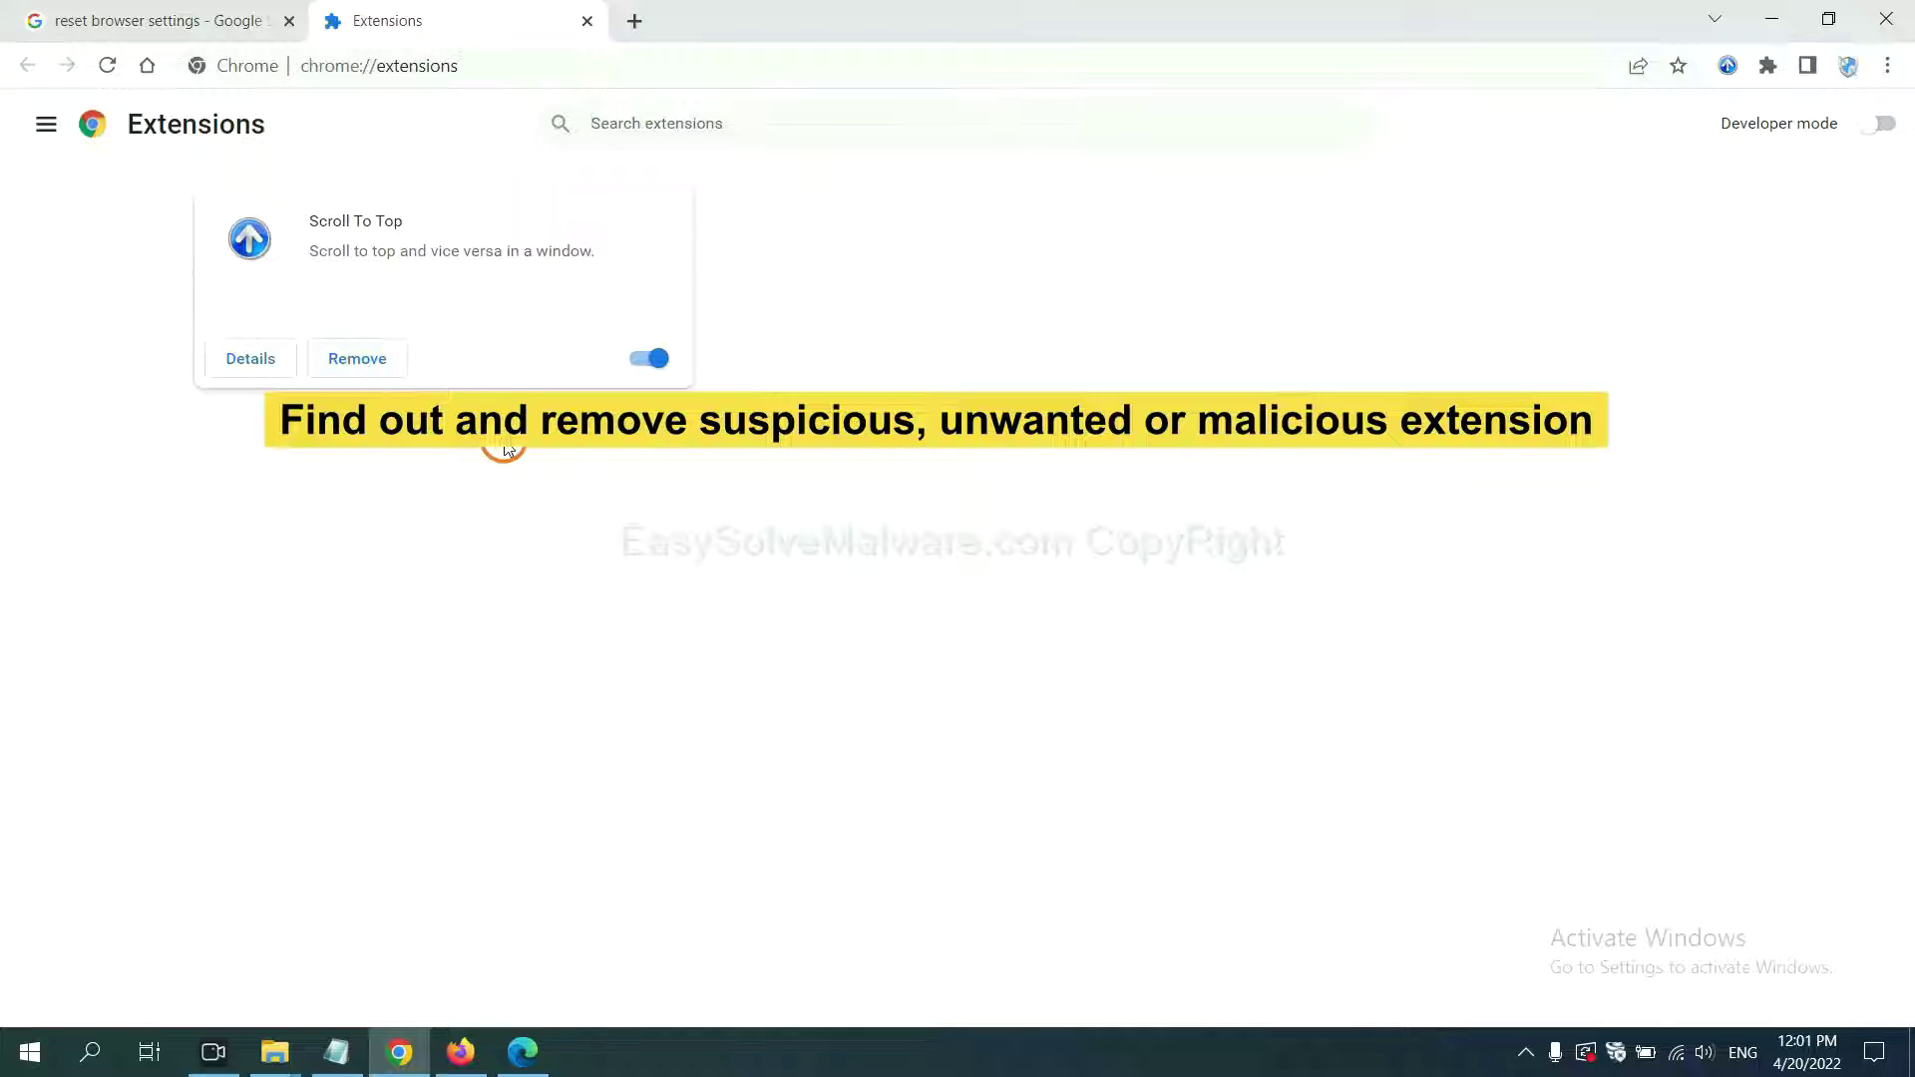
Show GIPHY for Firefox's options in Firefox's add-ons manager, then switch to Edge.
click(457, 1050)
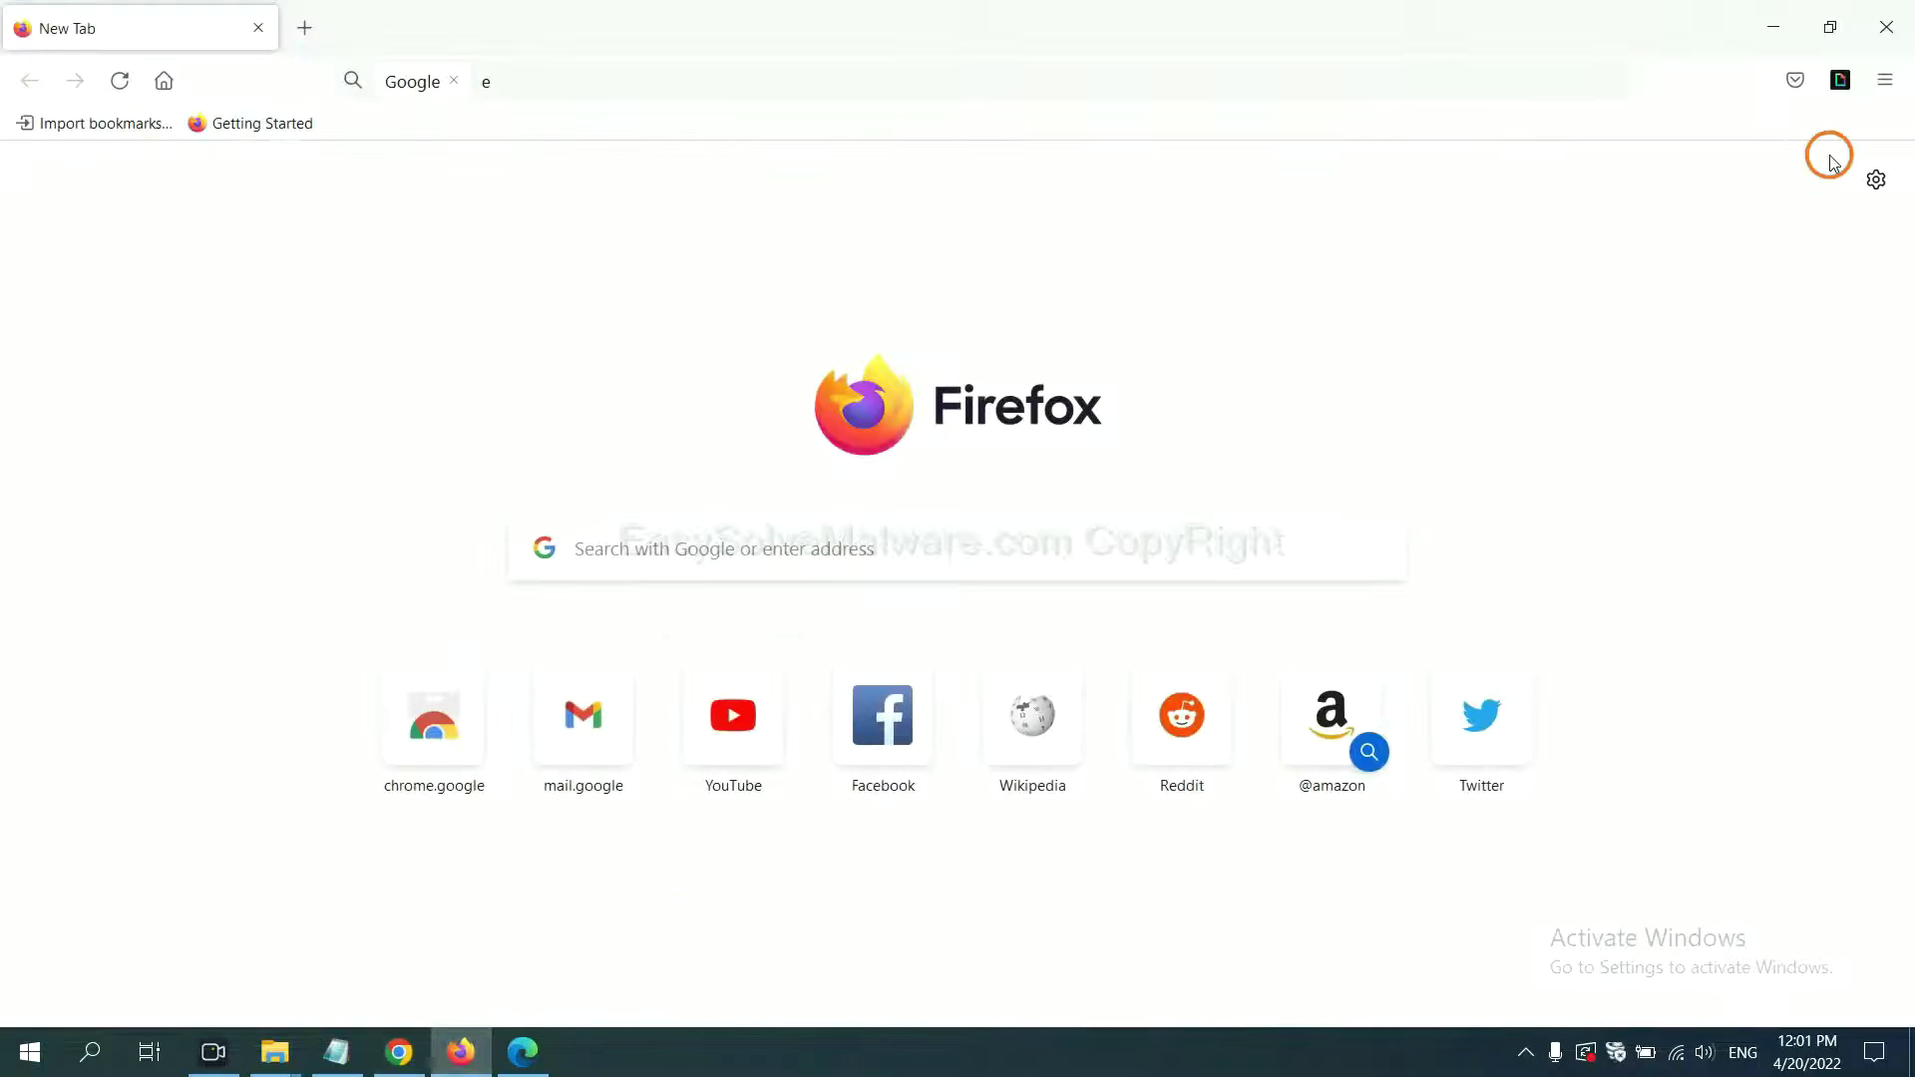
click(1891, 82)
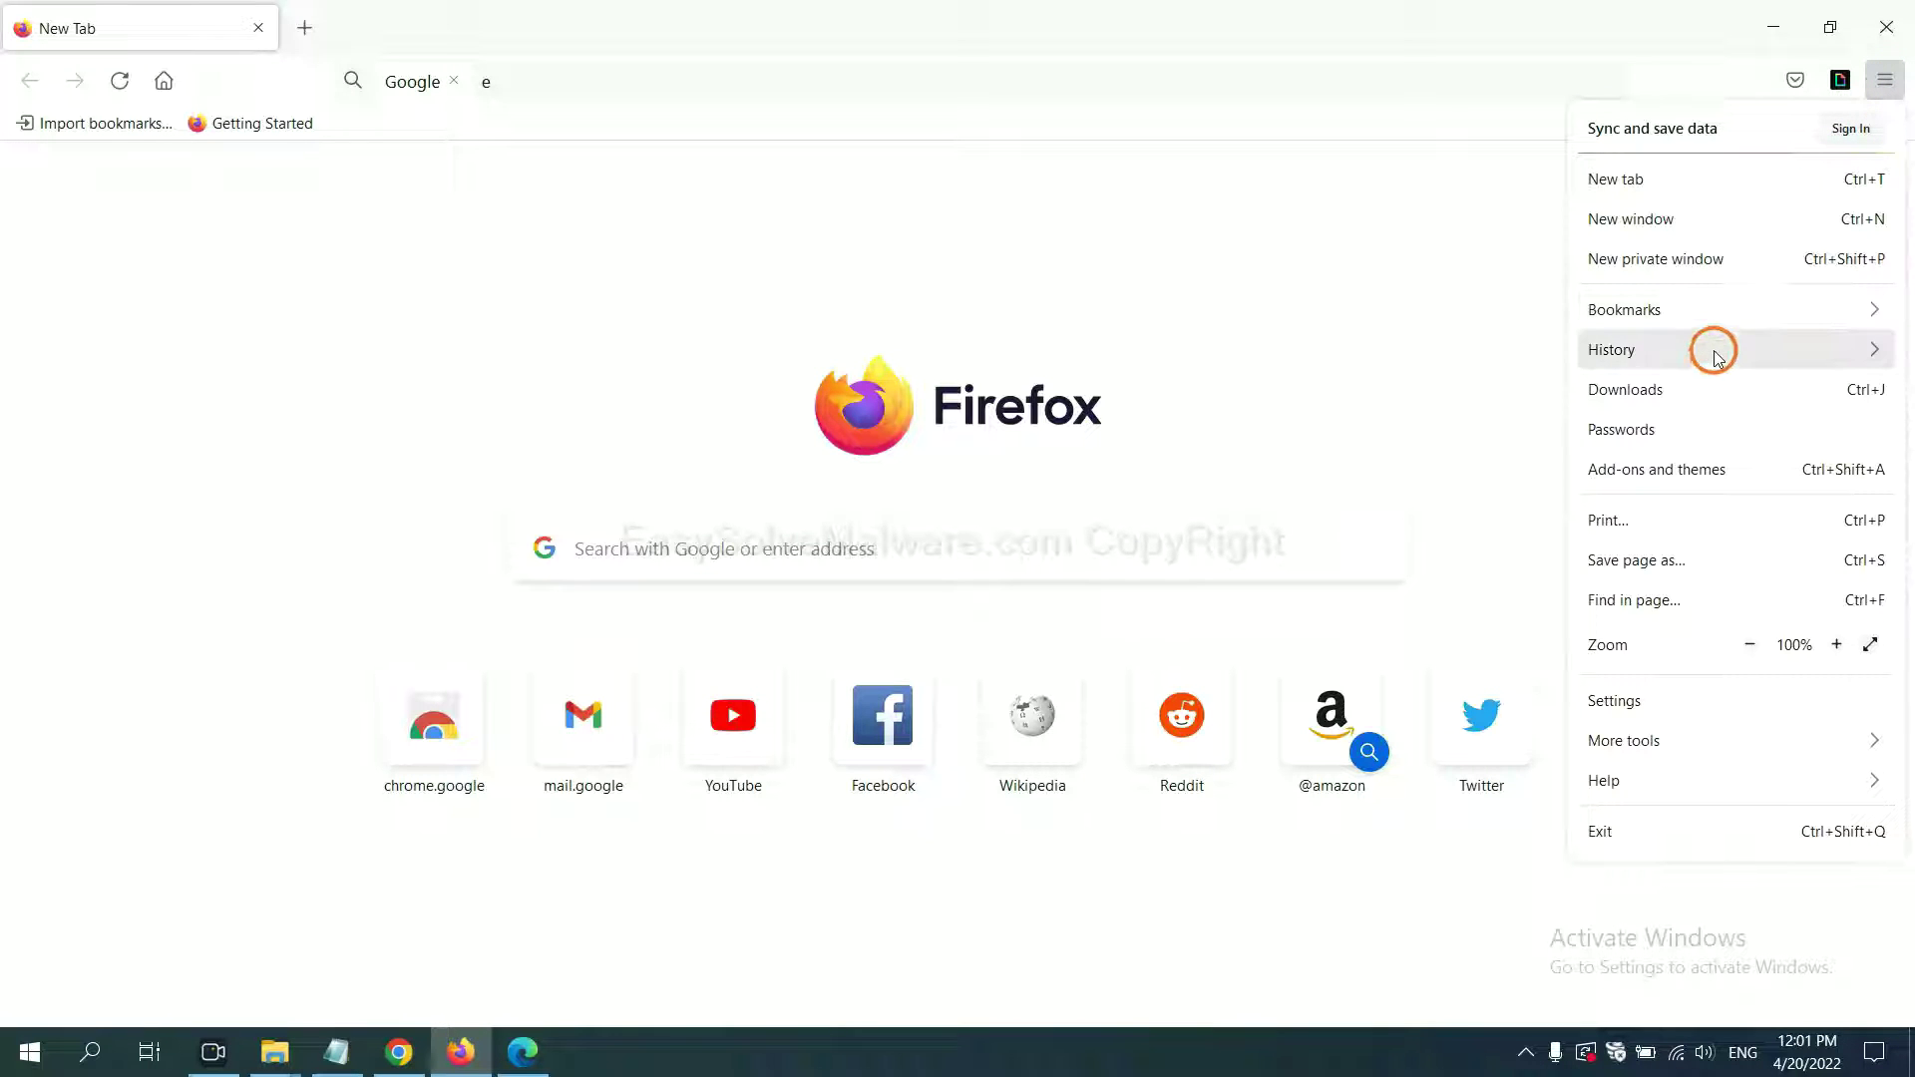
click(1675, 483)
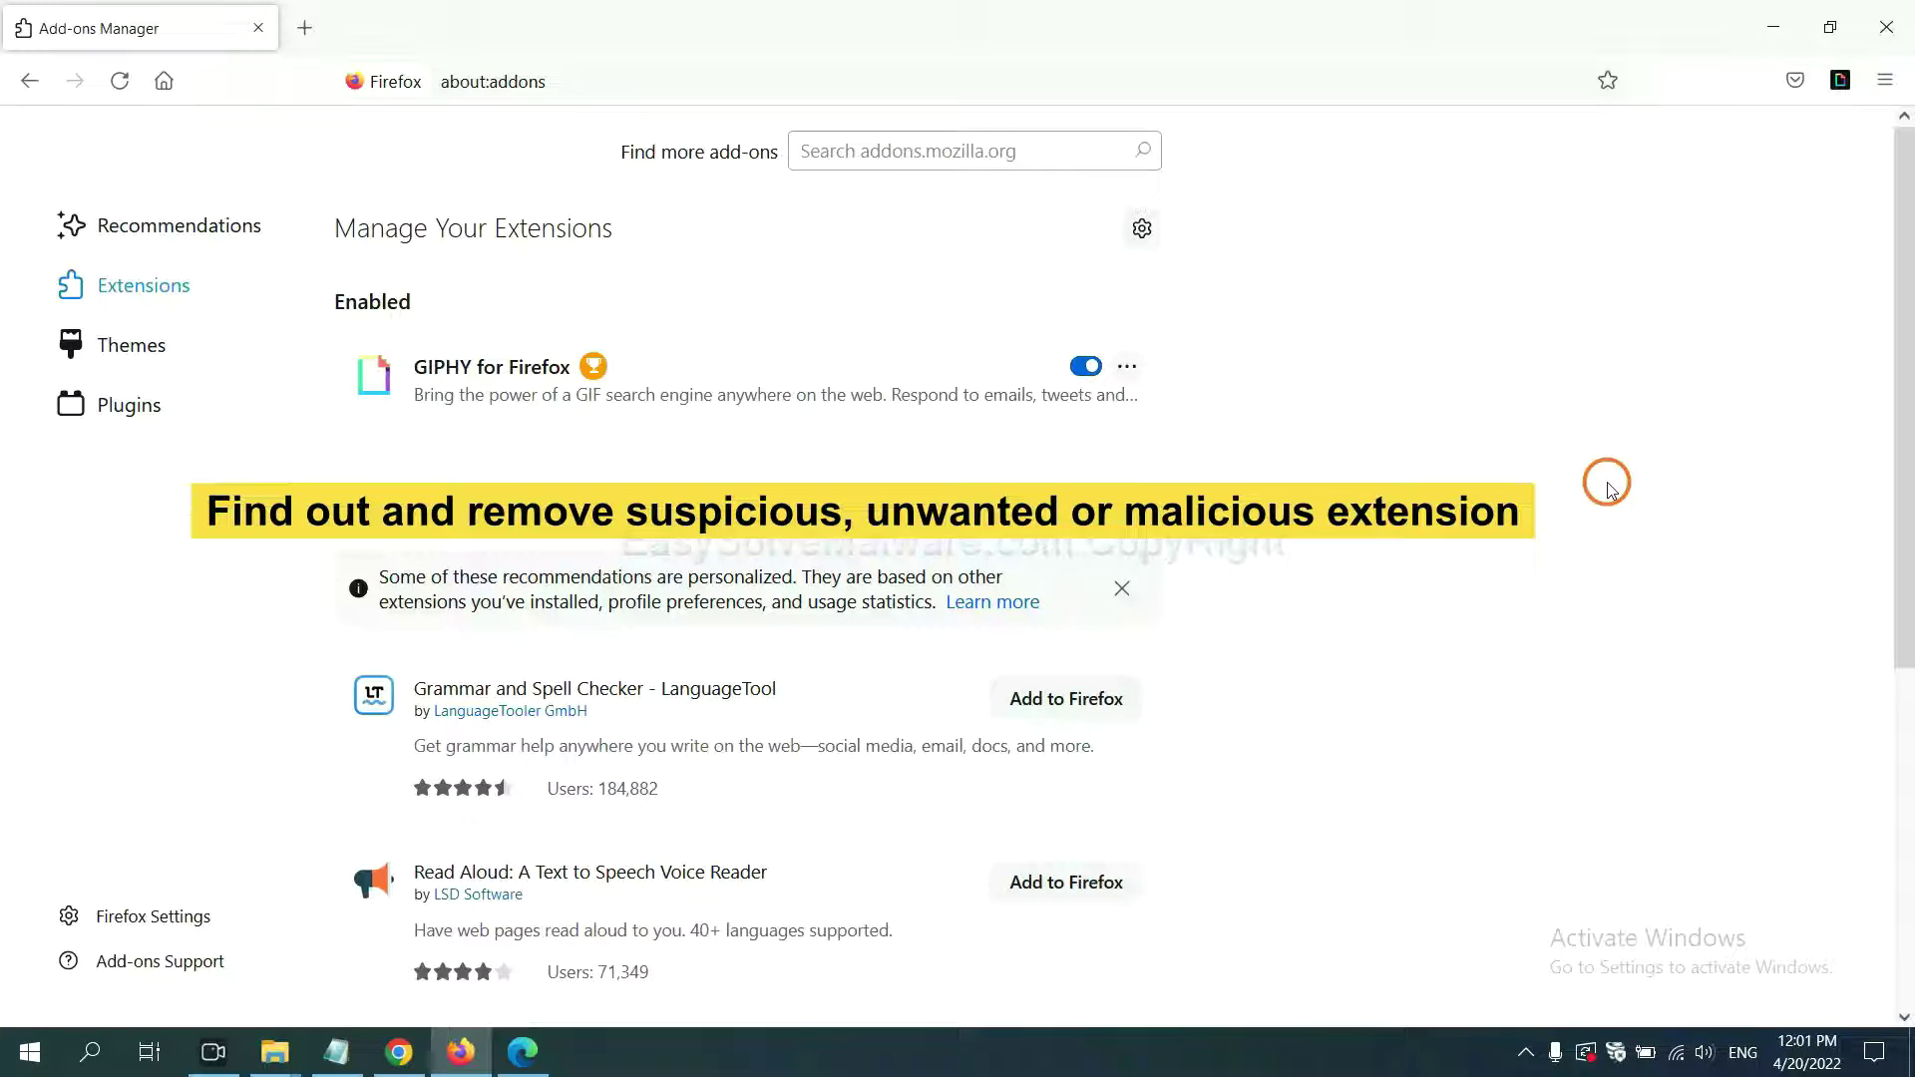
click(1127, 368)
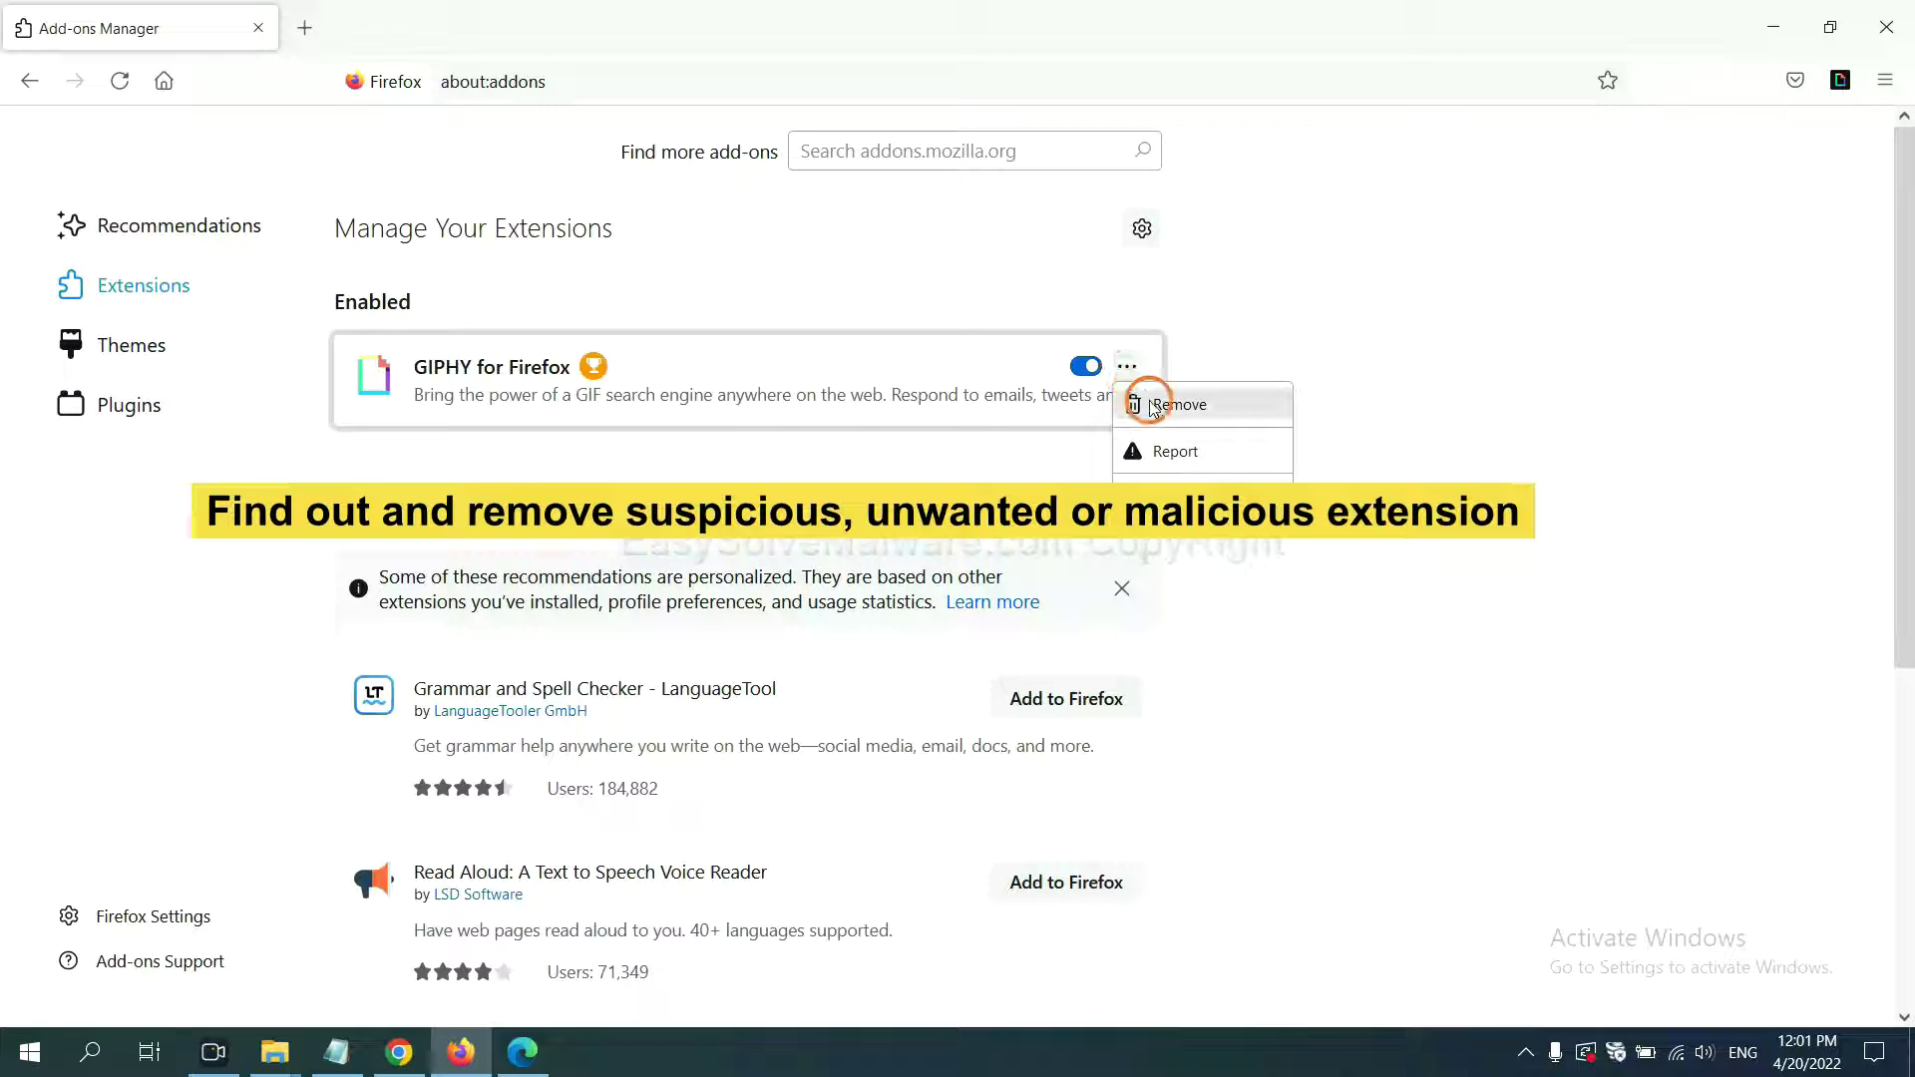
click(521, 1060)
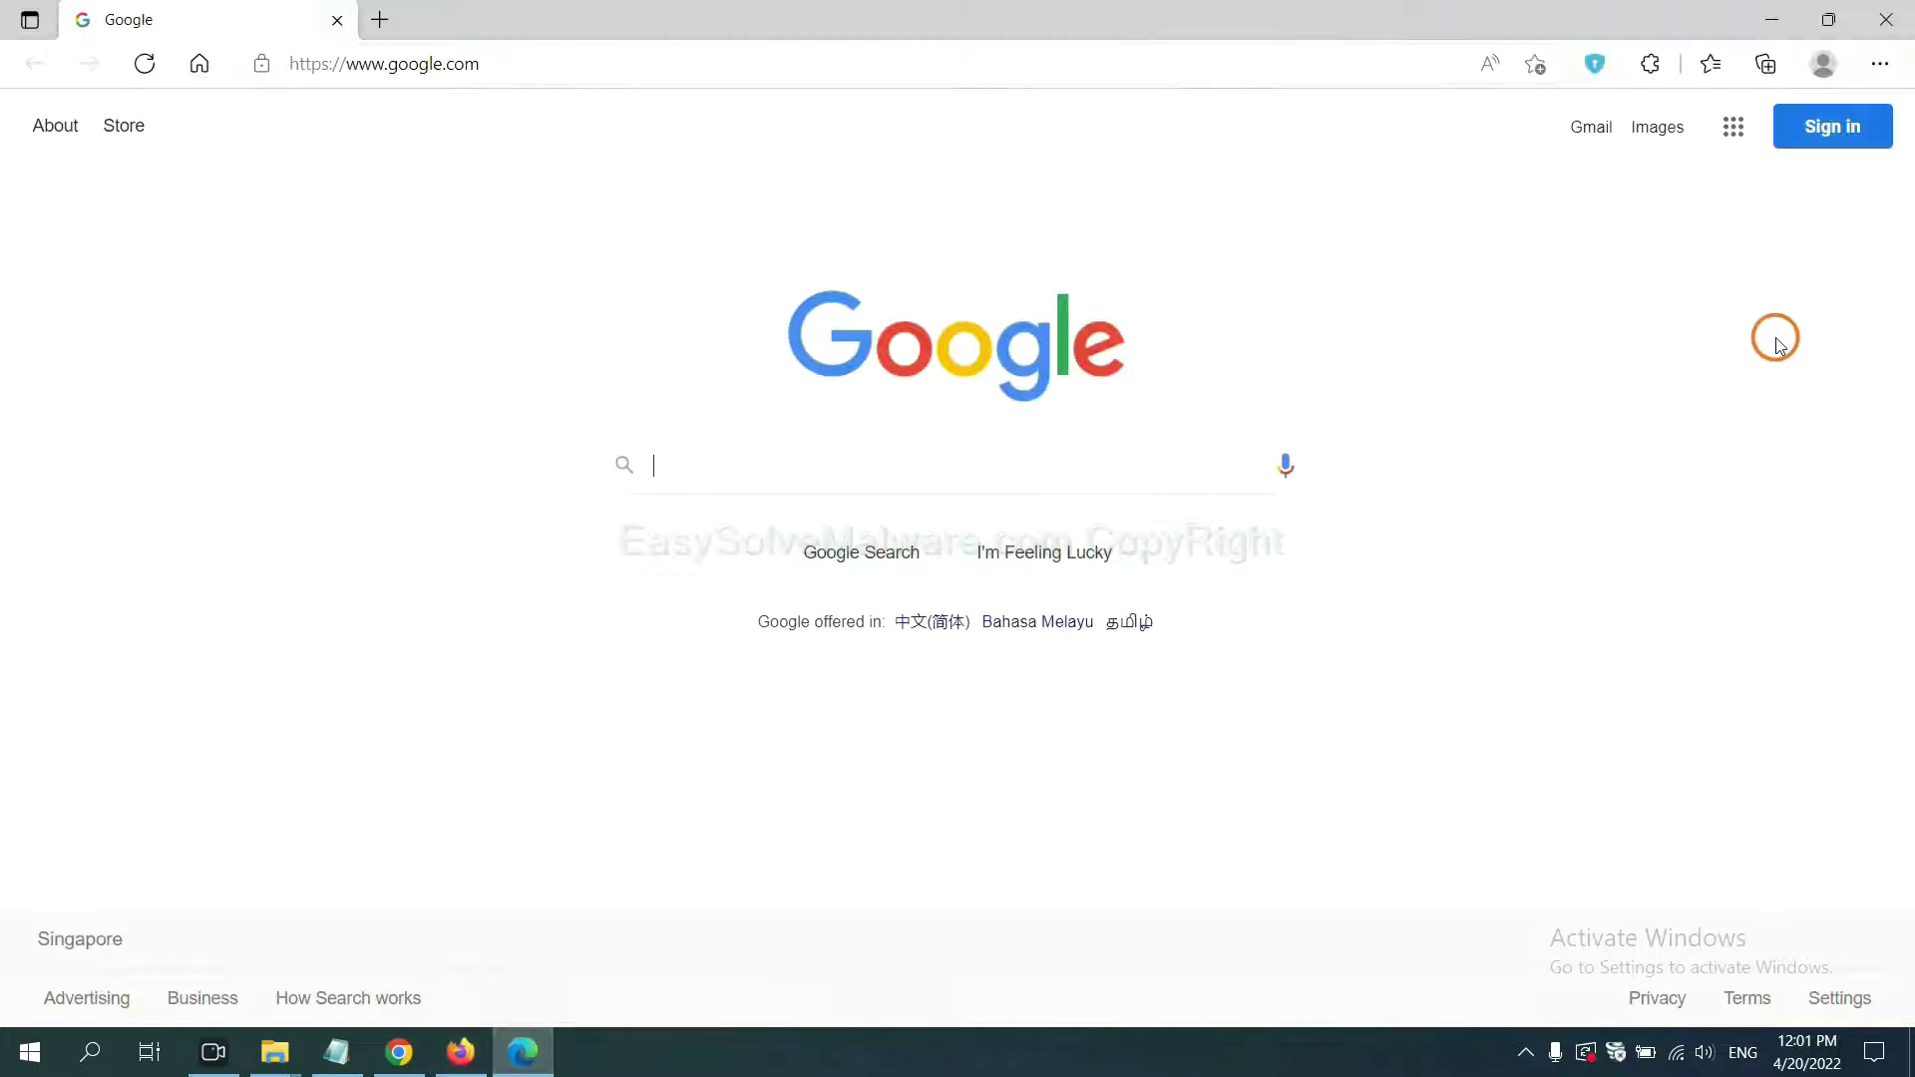
Remove the ArcVpn Free Fast VPN Proxy extension from Edge's Manage extensions page.
click(1880, 64)
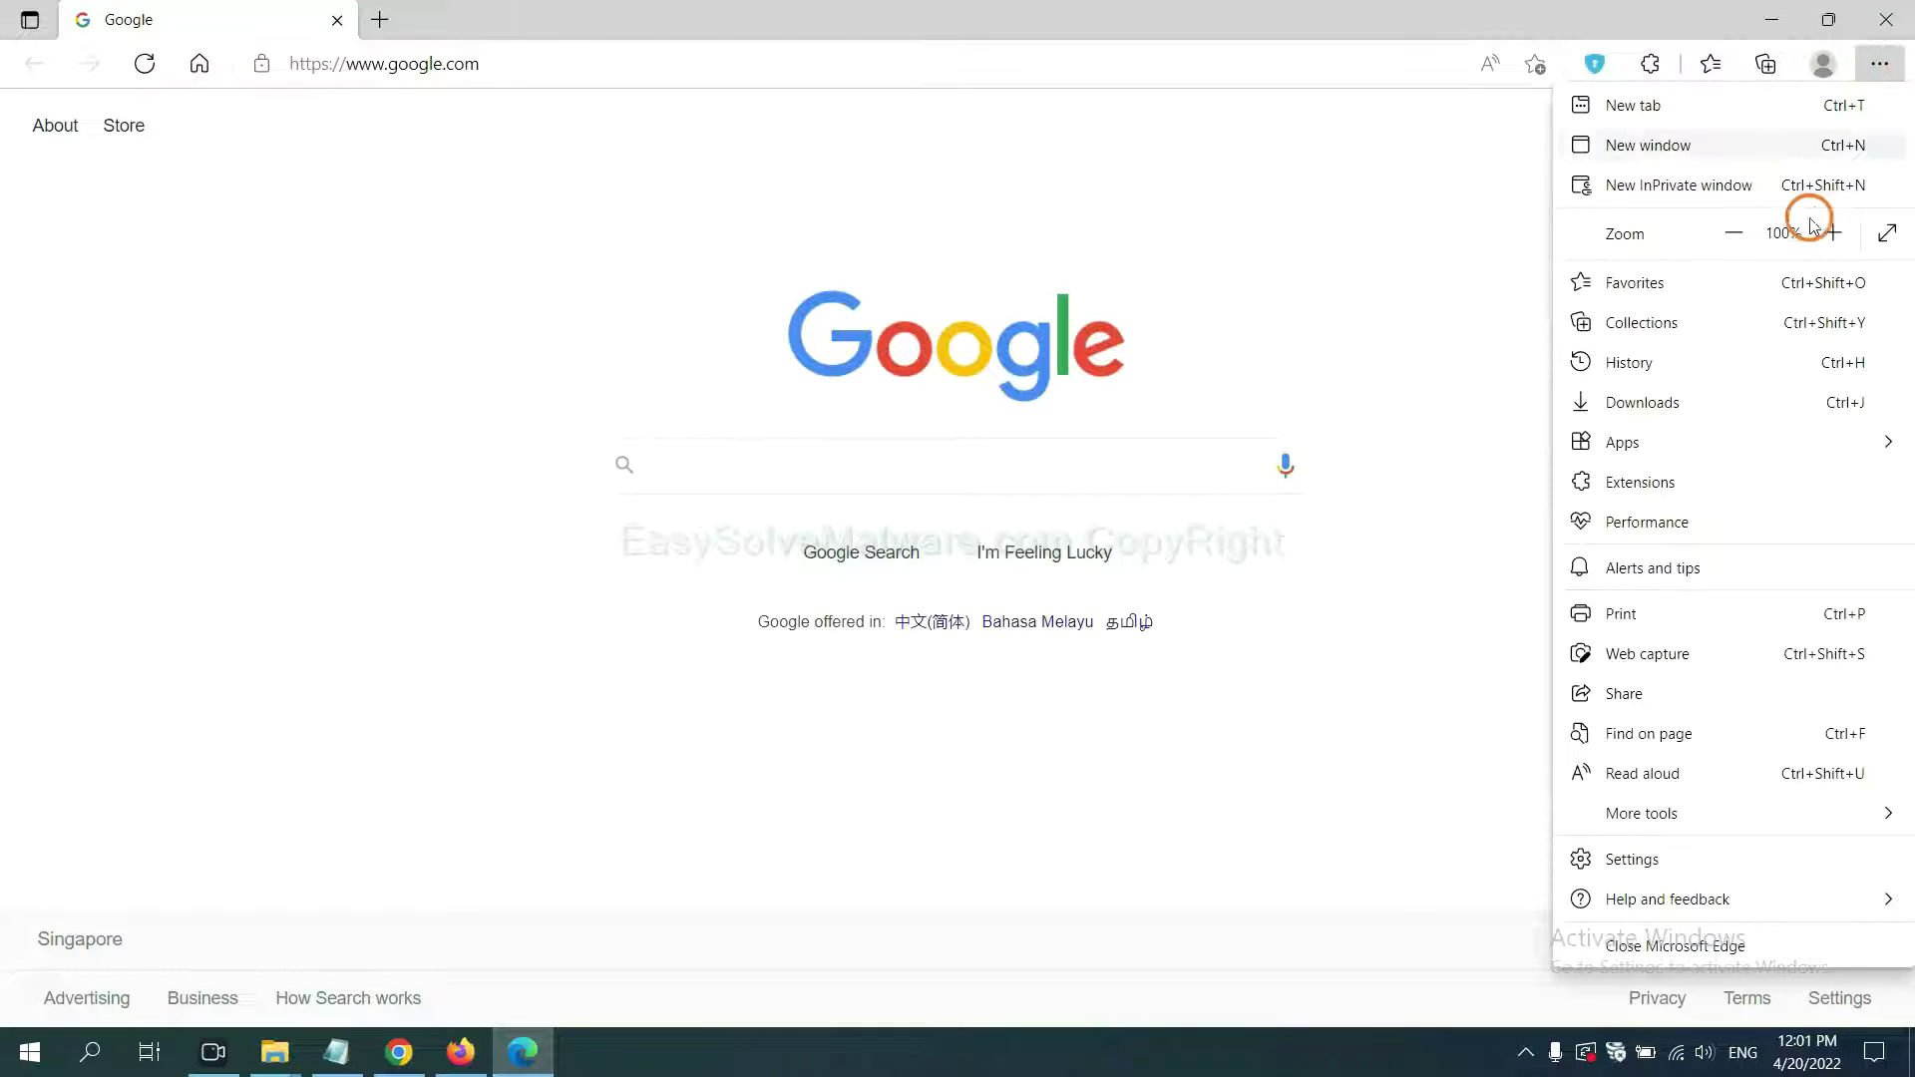
right_click(1649, 486)
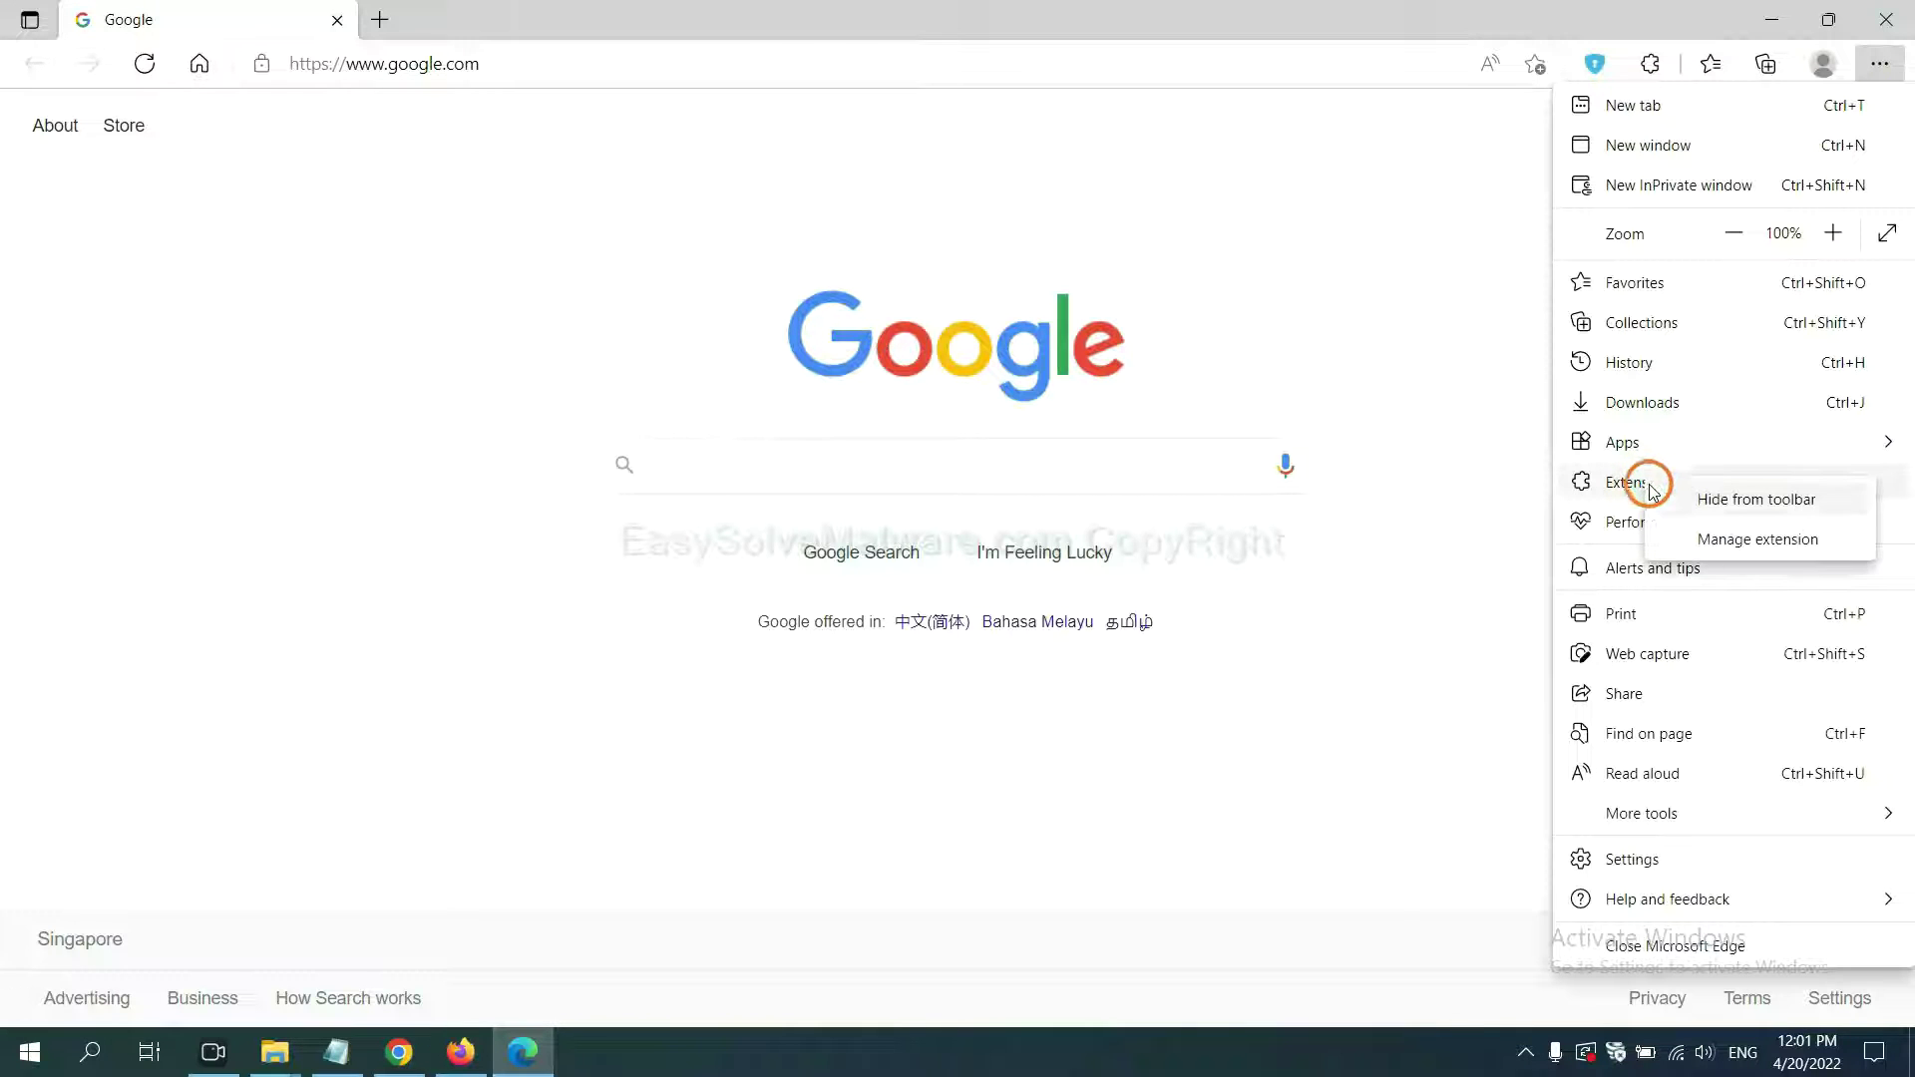
click(1720, 540)
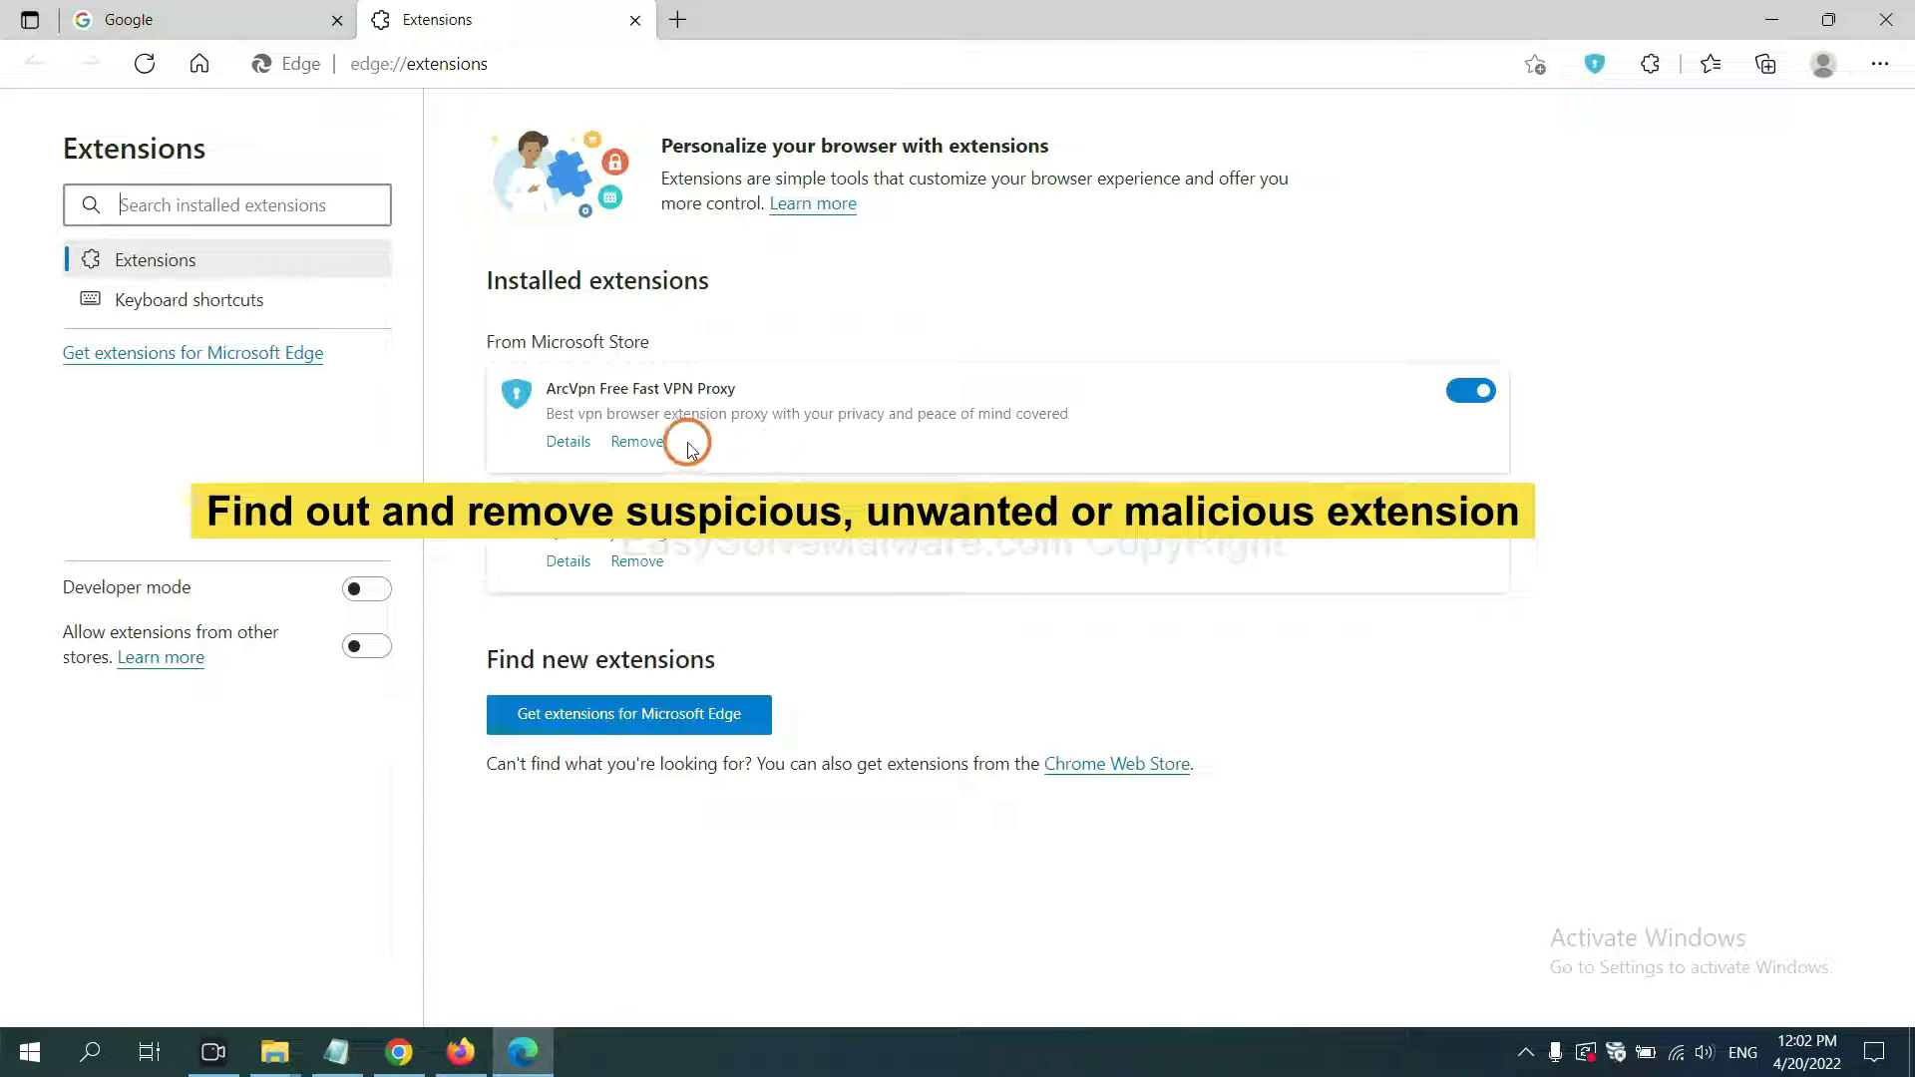
click(656, 446)
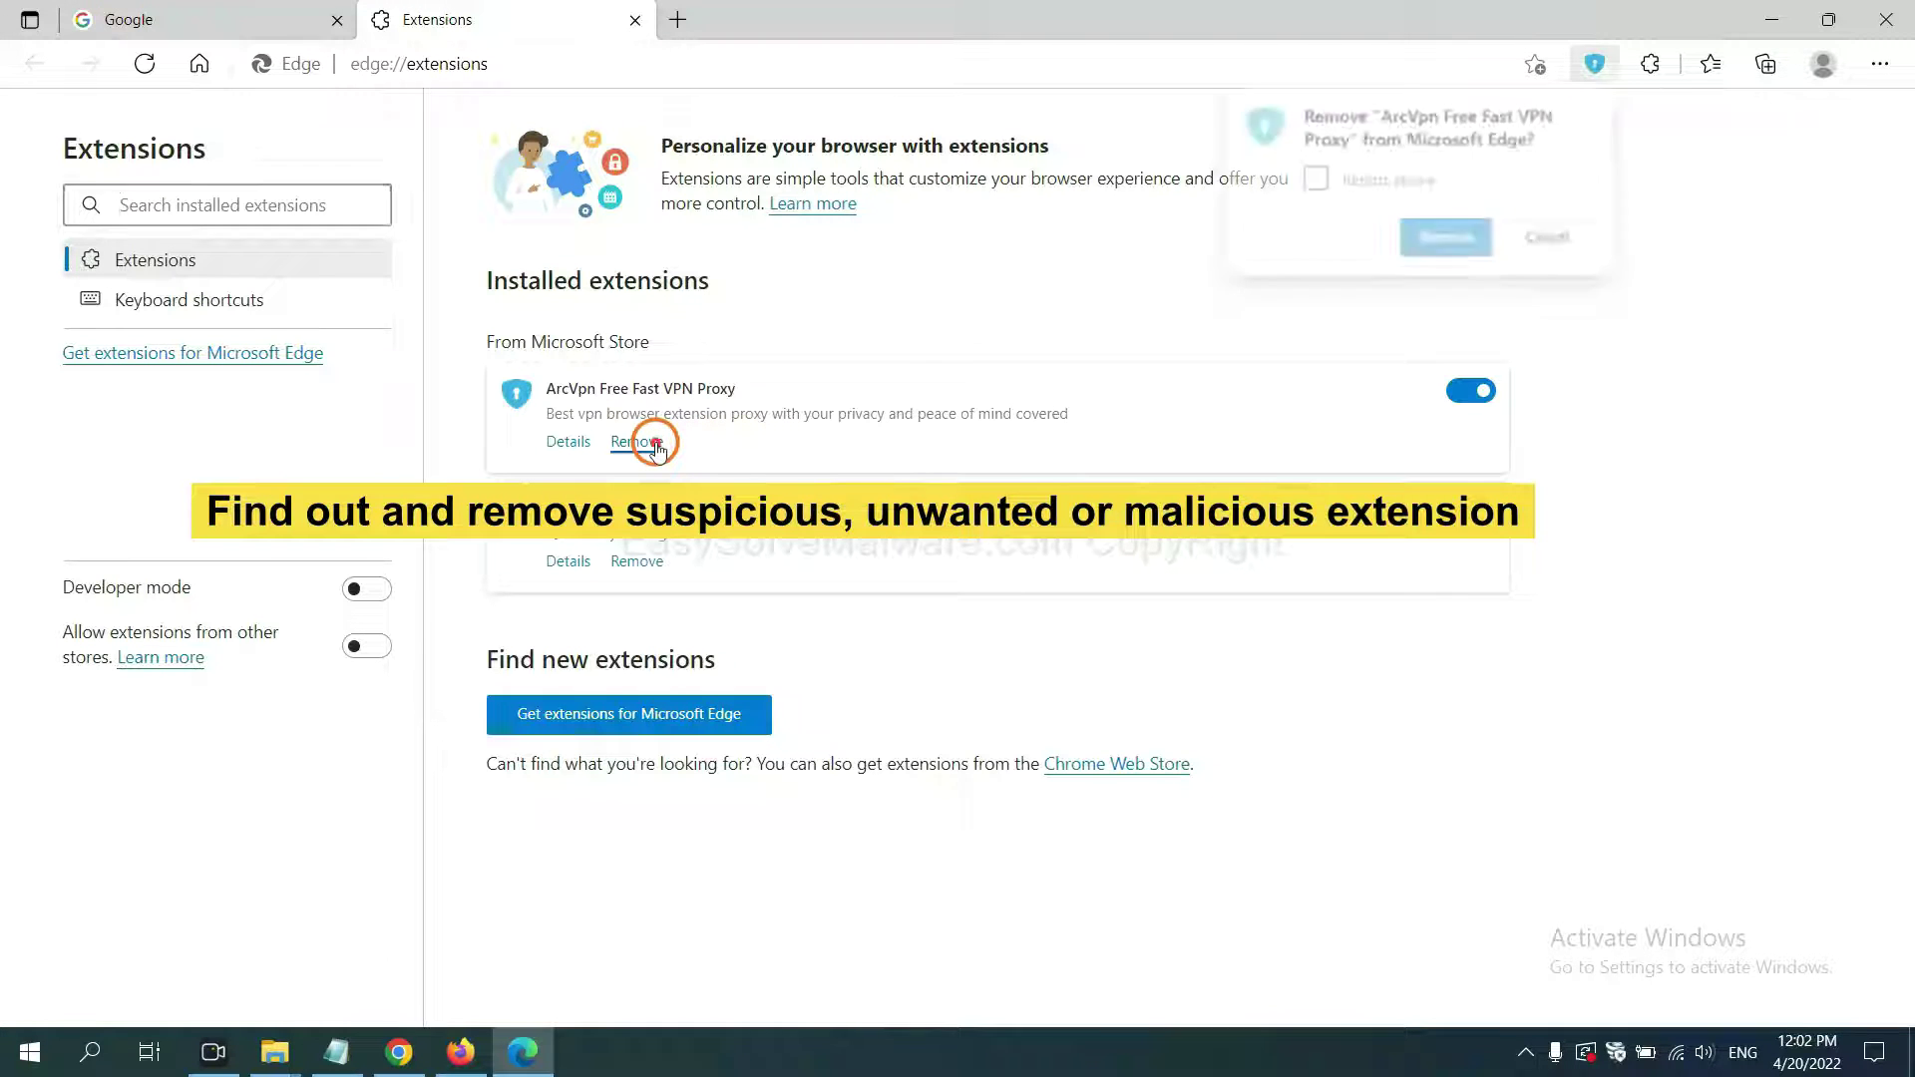
click(1433, 241)
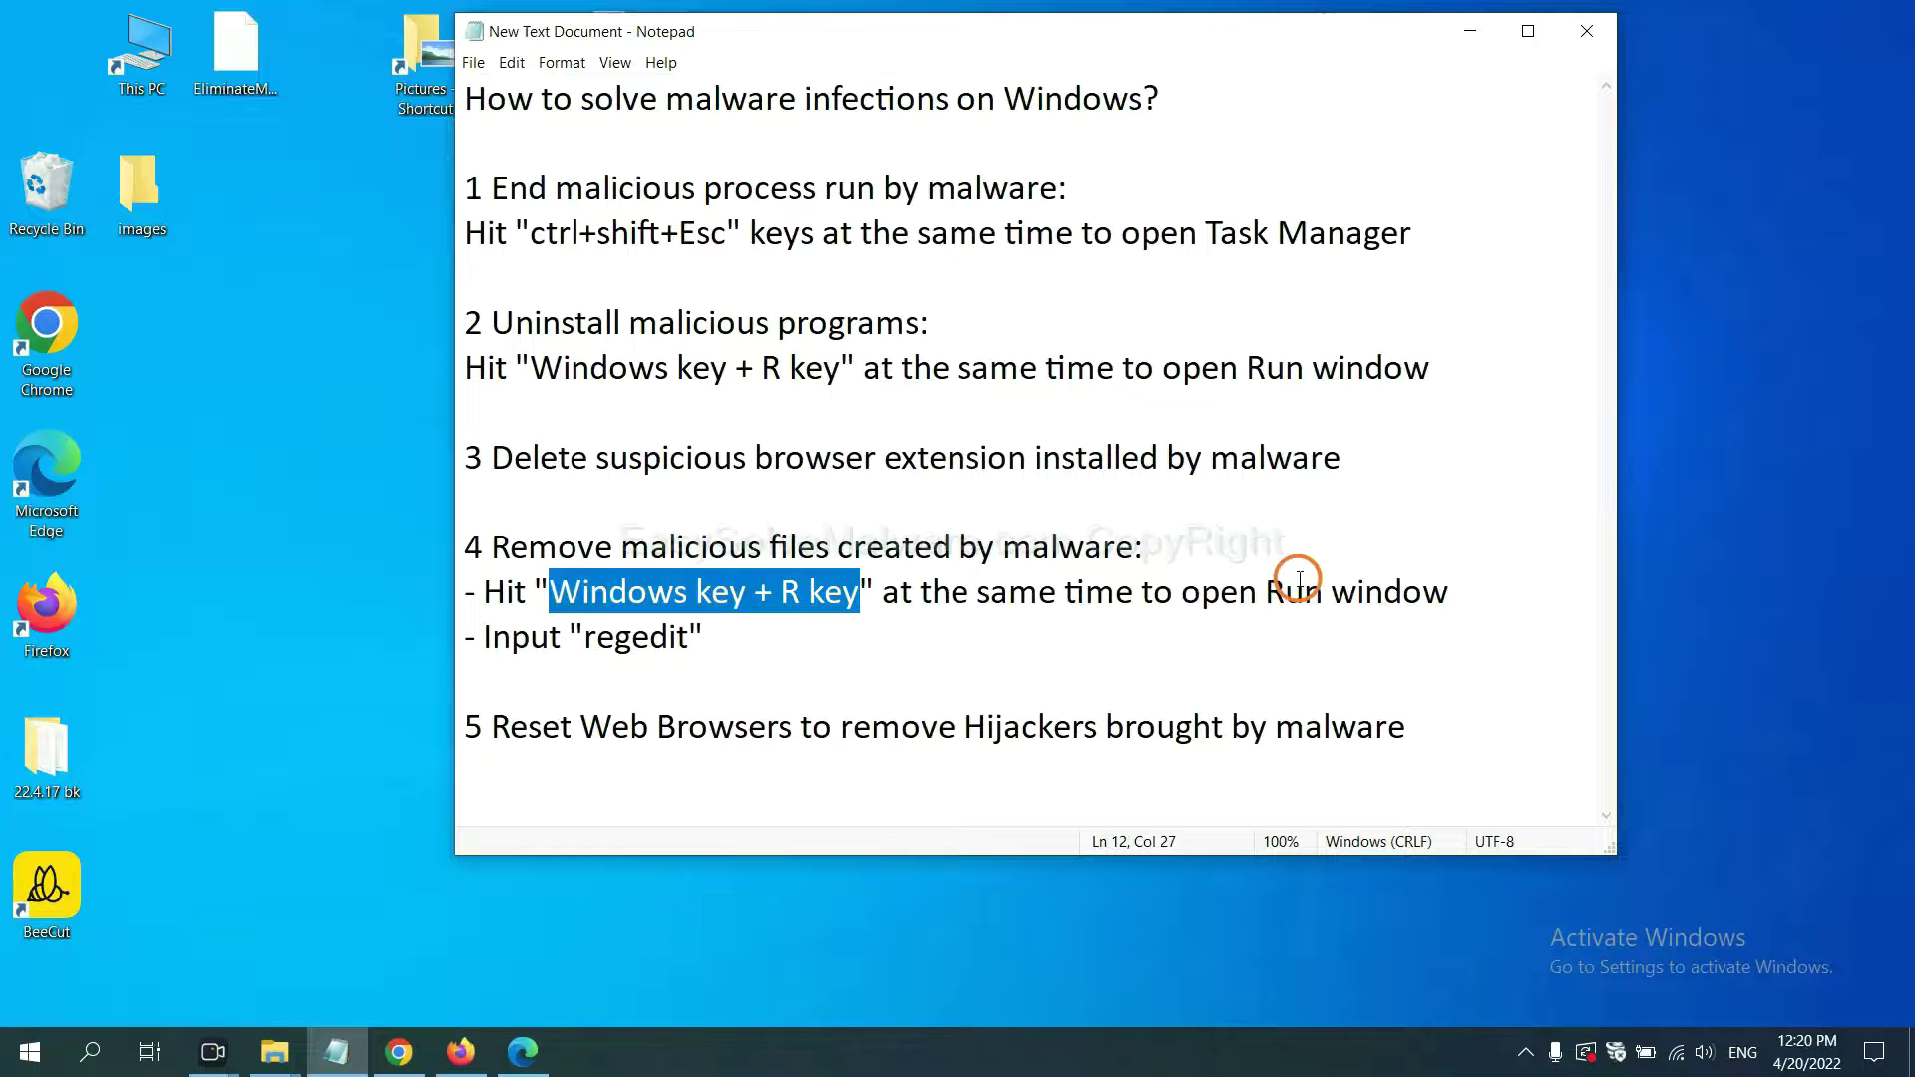
Select and review the two step 4 instruction lines in Notepad.
click(1301, 581)
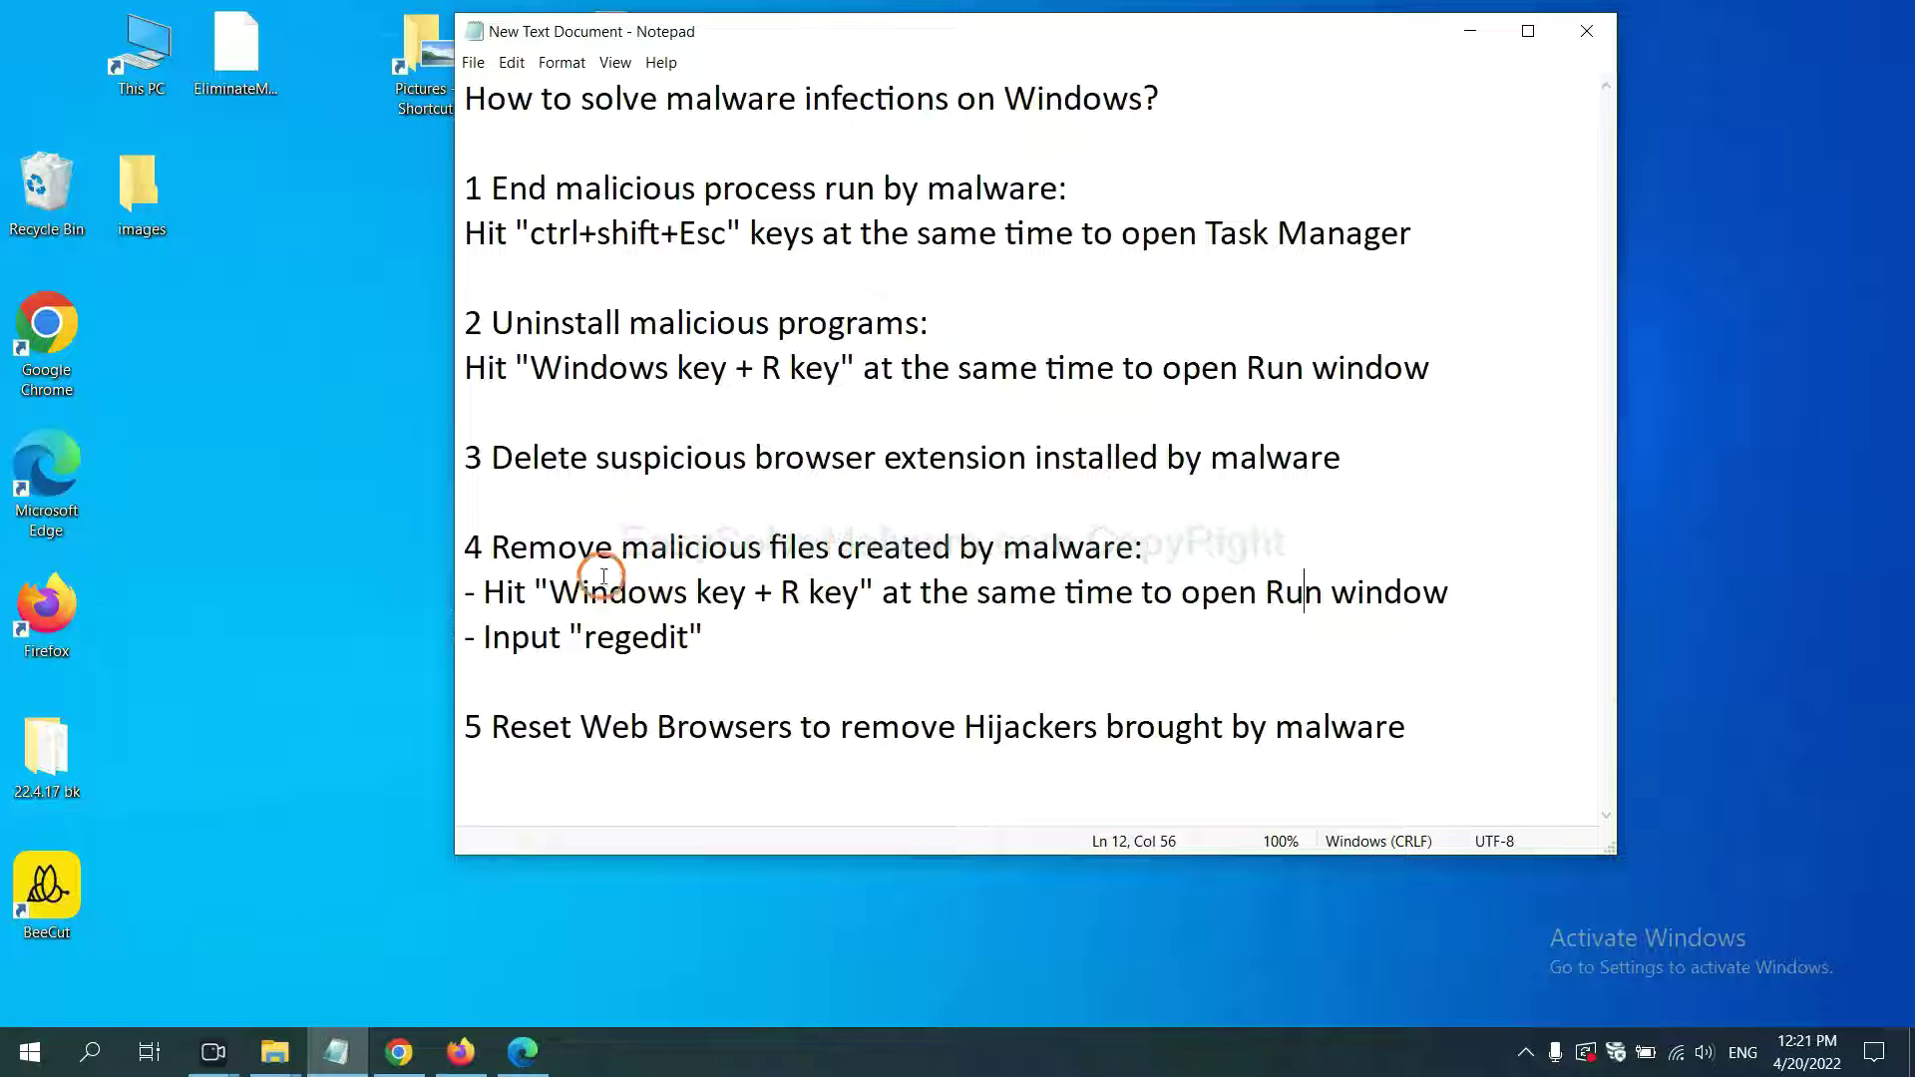
drag(488, 590, 1088, 619)
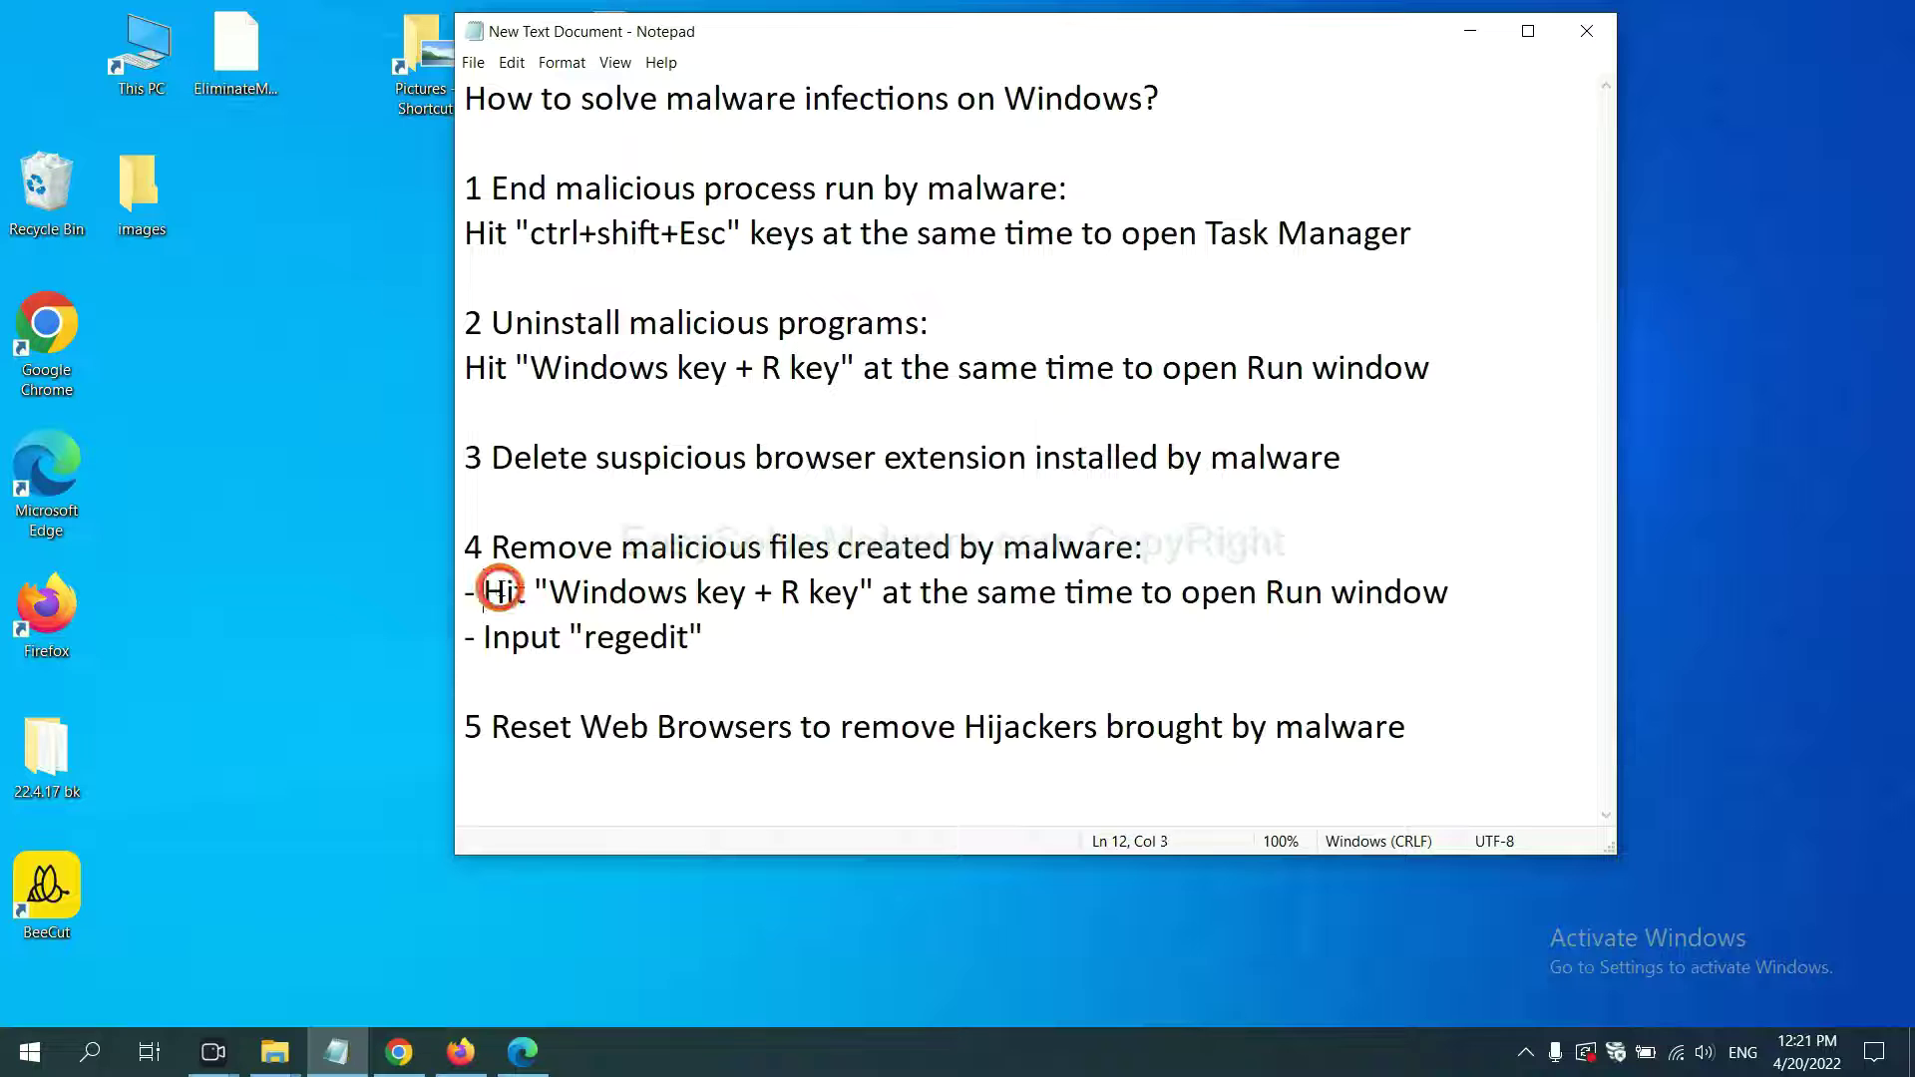
click(1113, 604)
Bring up the Run box with 'regedit' ready to launch Registry Editor.
key(super+r)
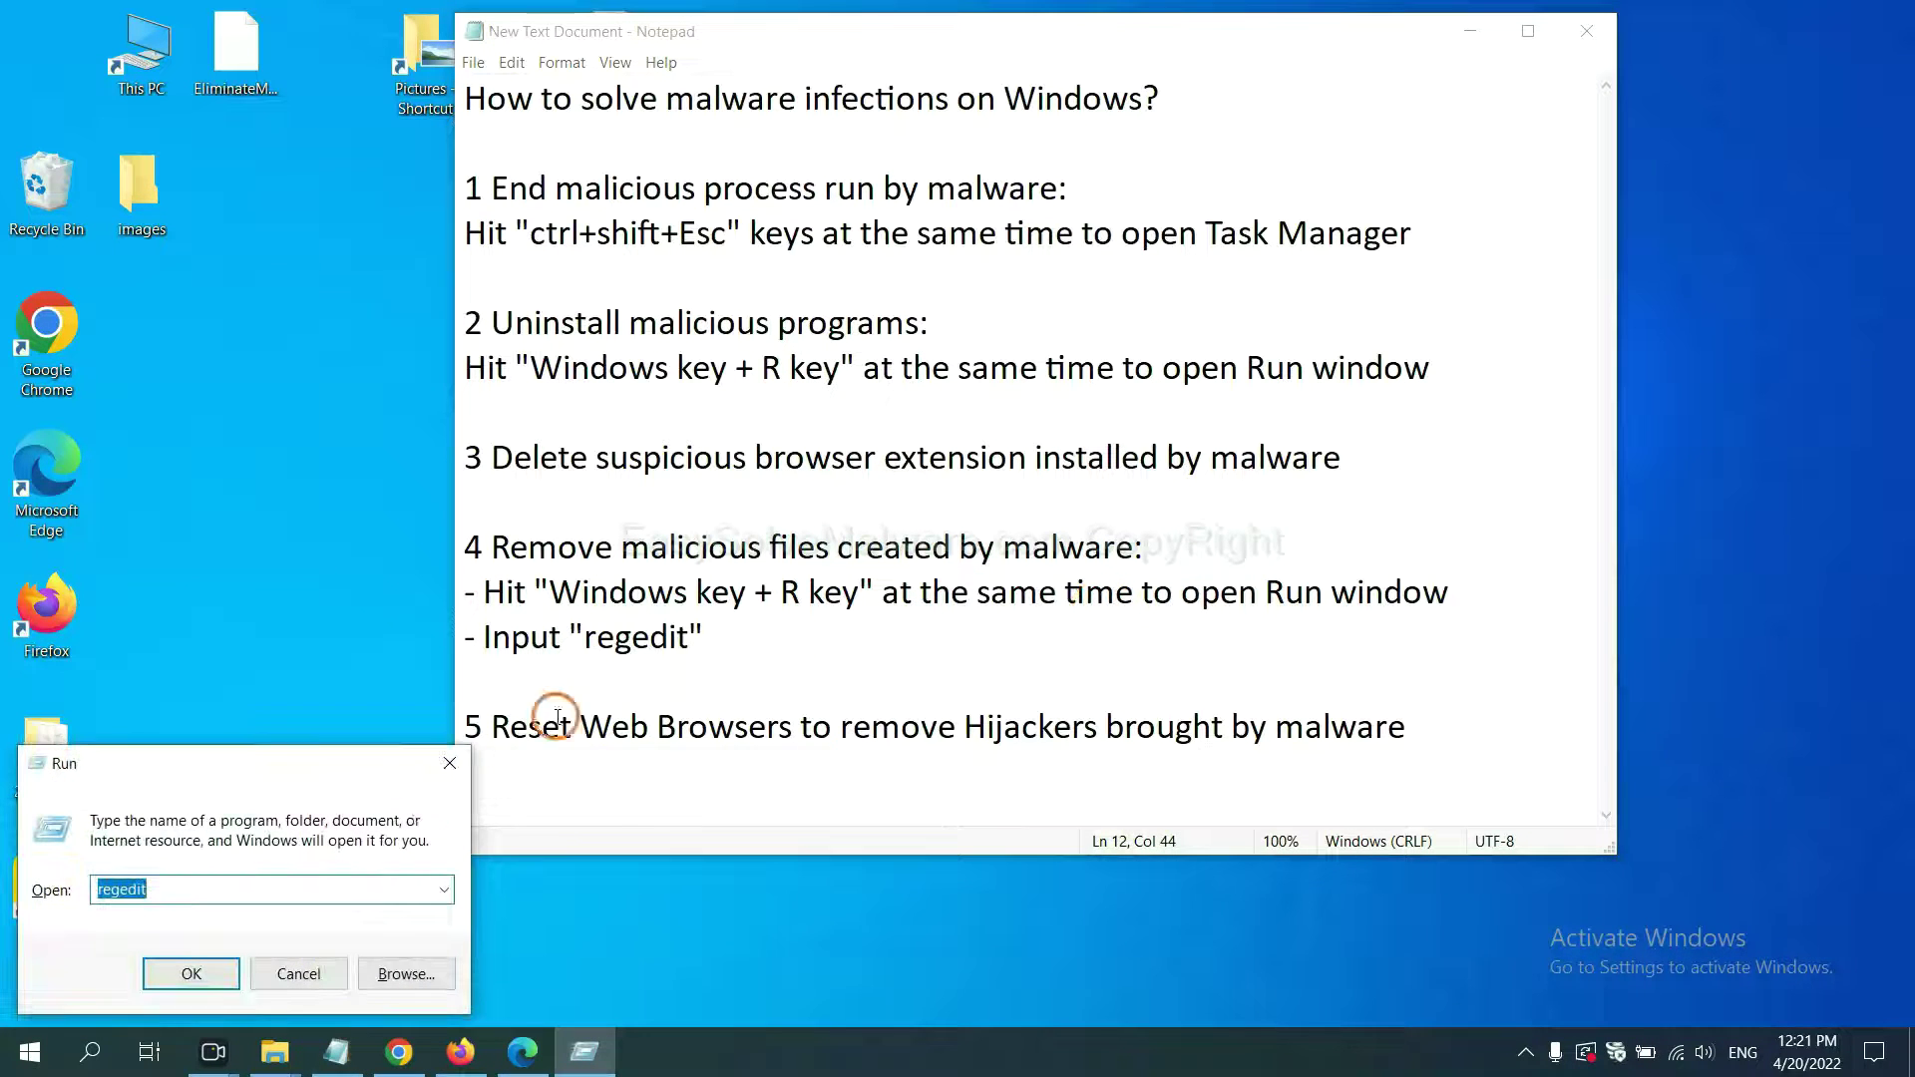
drag(350, 755, 1506, 394)
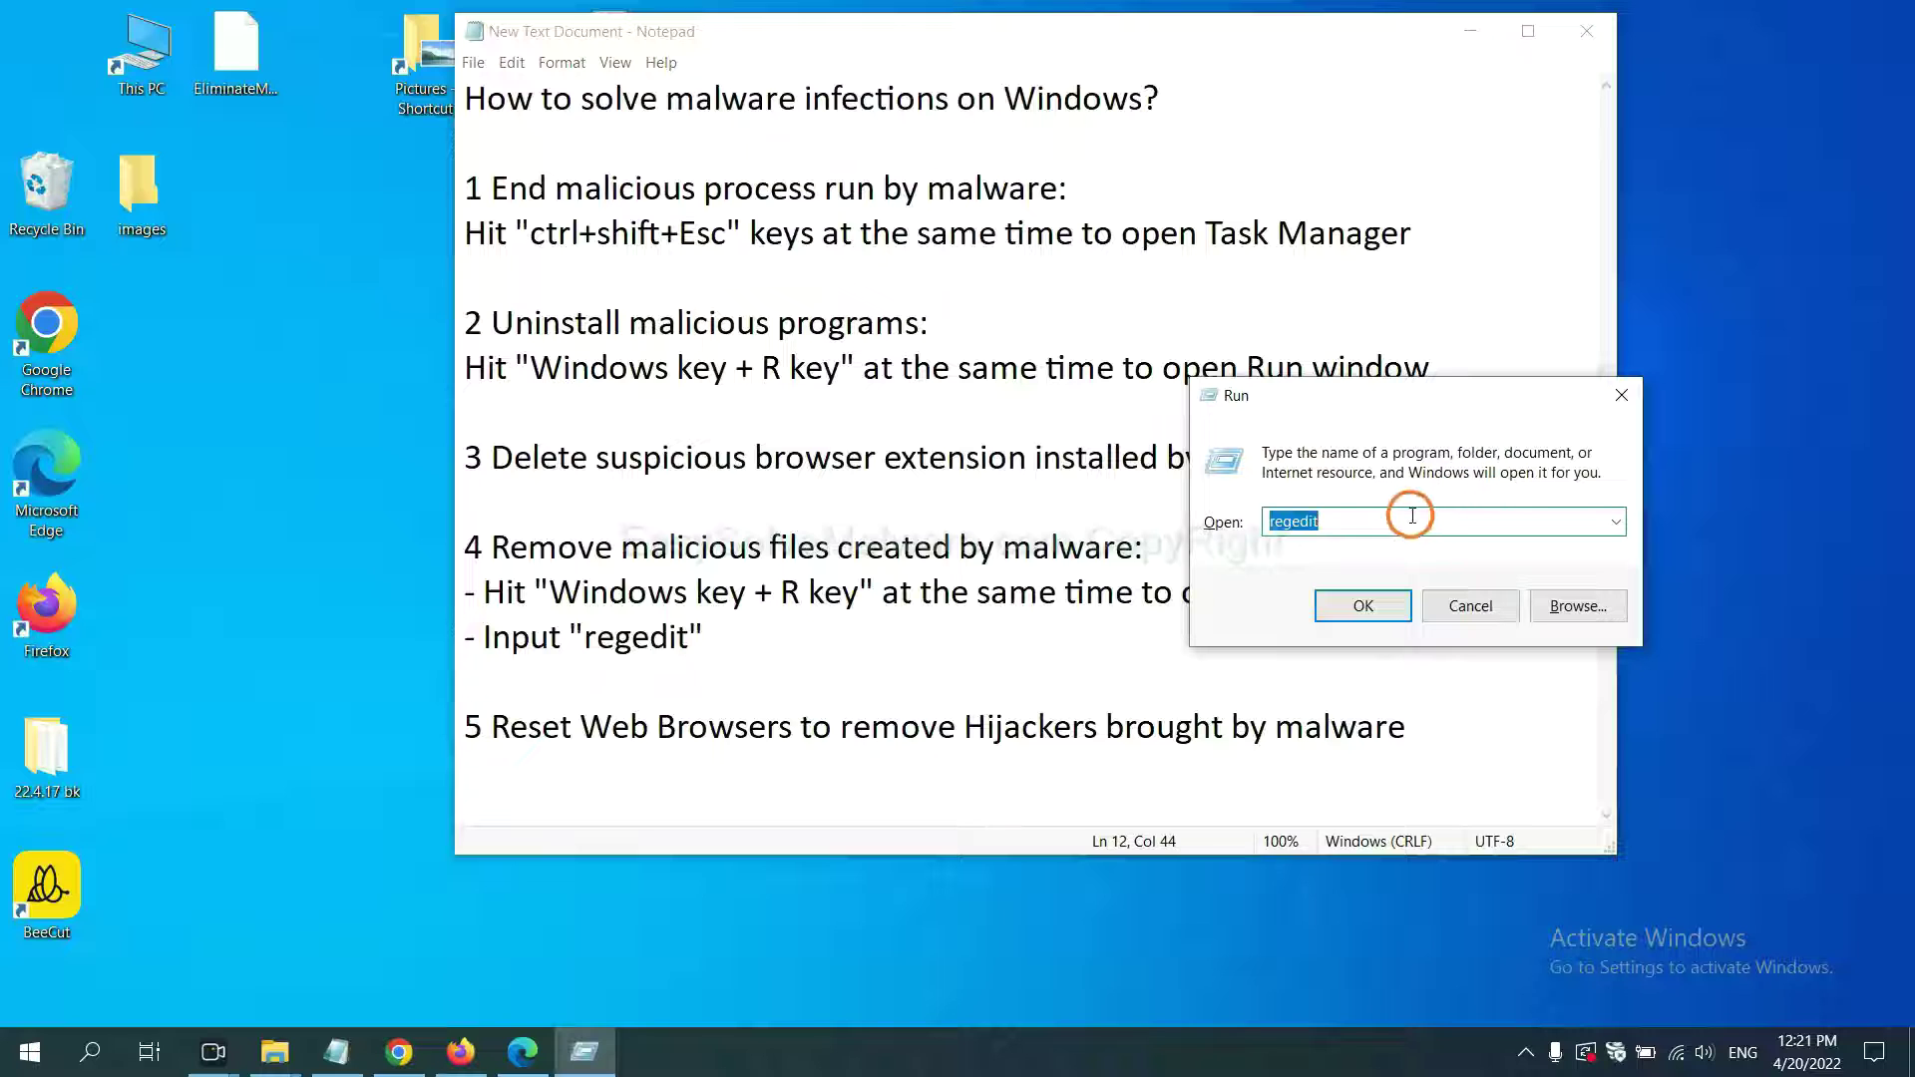
click(1353, 524)
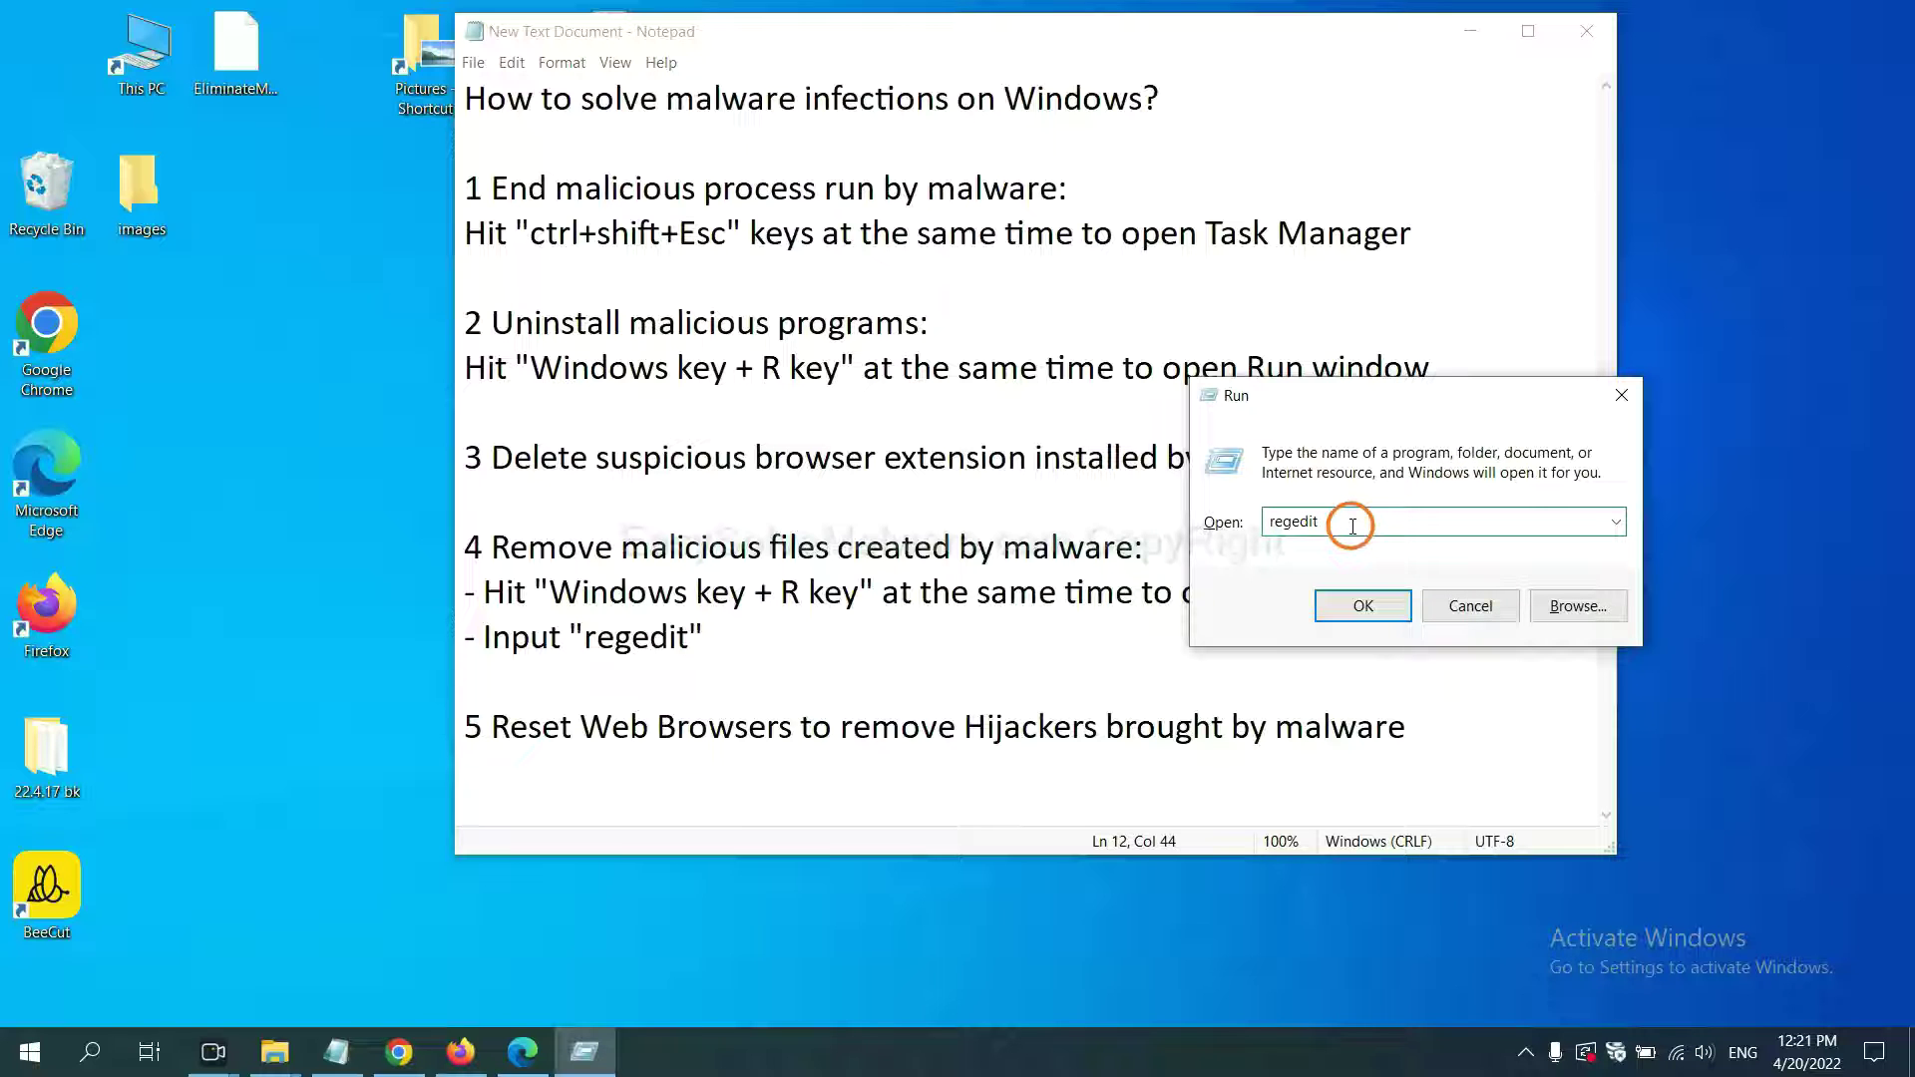
Launch Registry Editor and run Edit > Find for the malware name BeeCut.exe.
click(1362, 606)
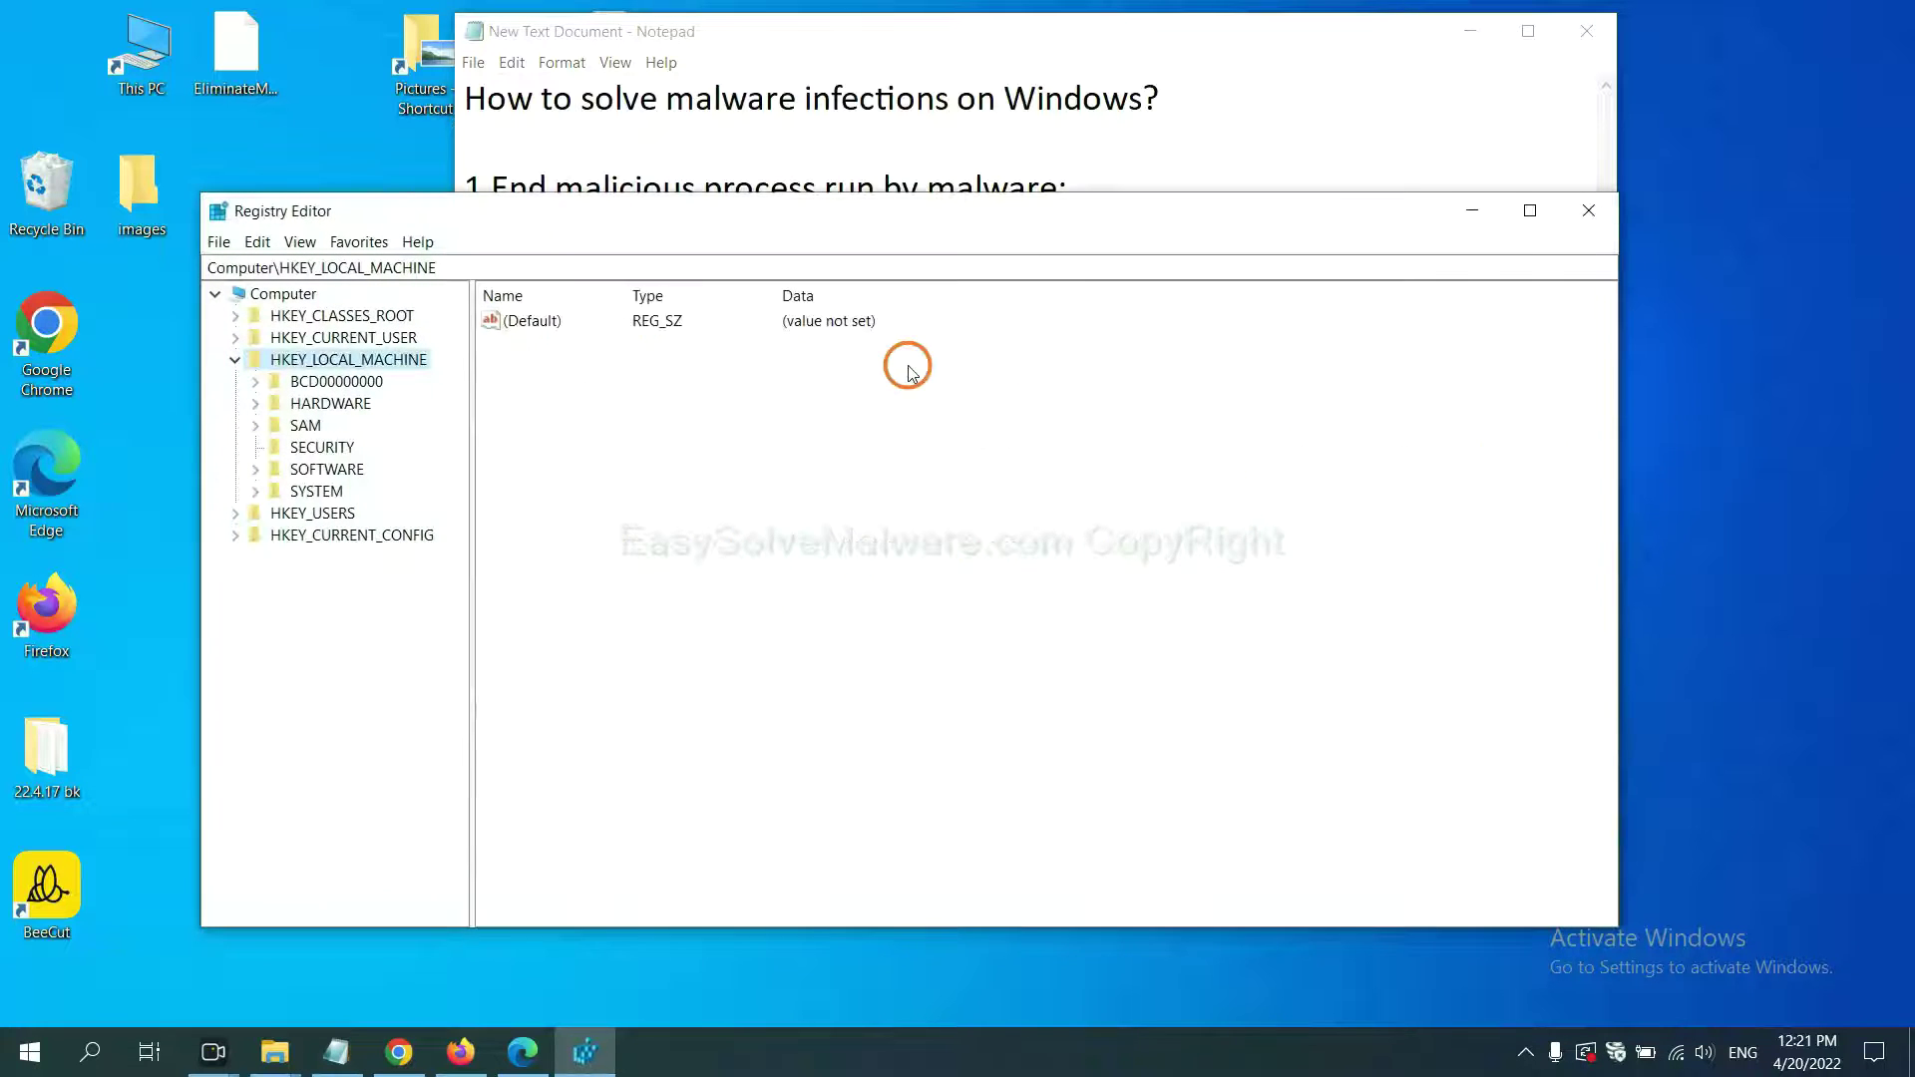
click(267, 245)
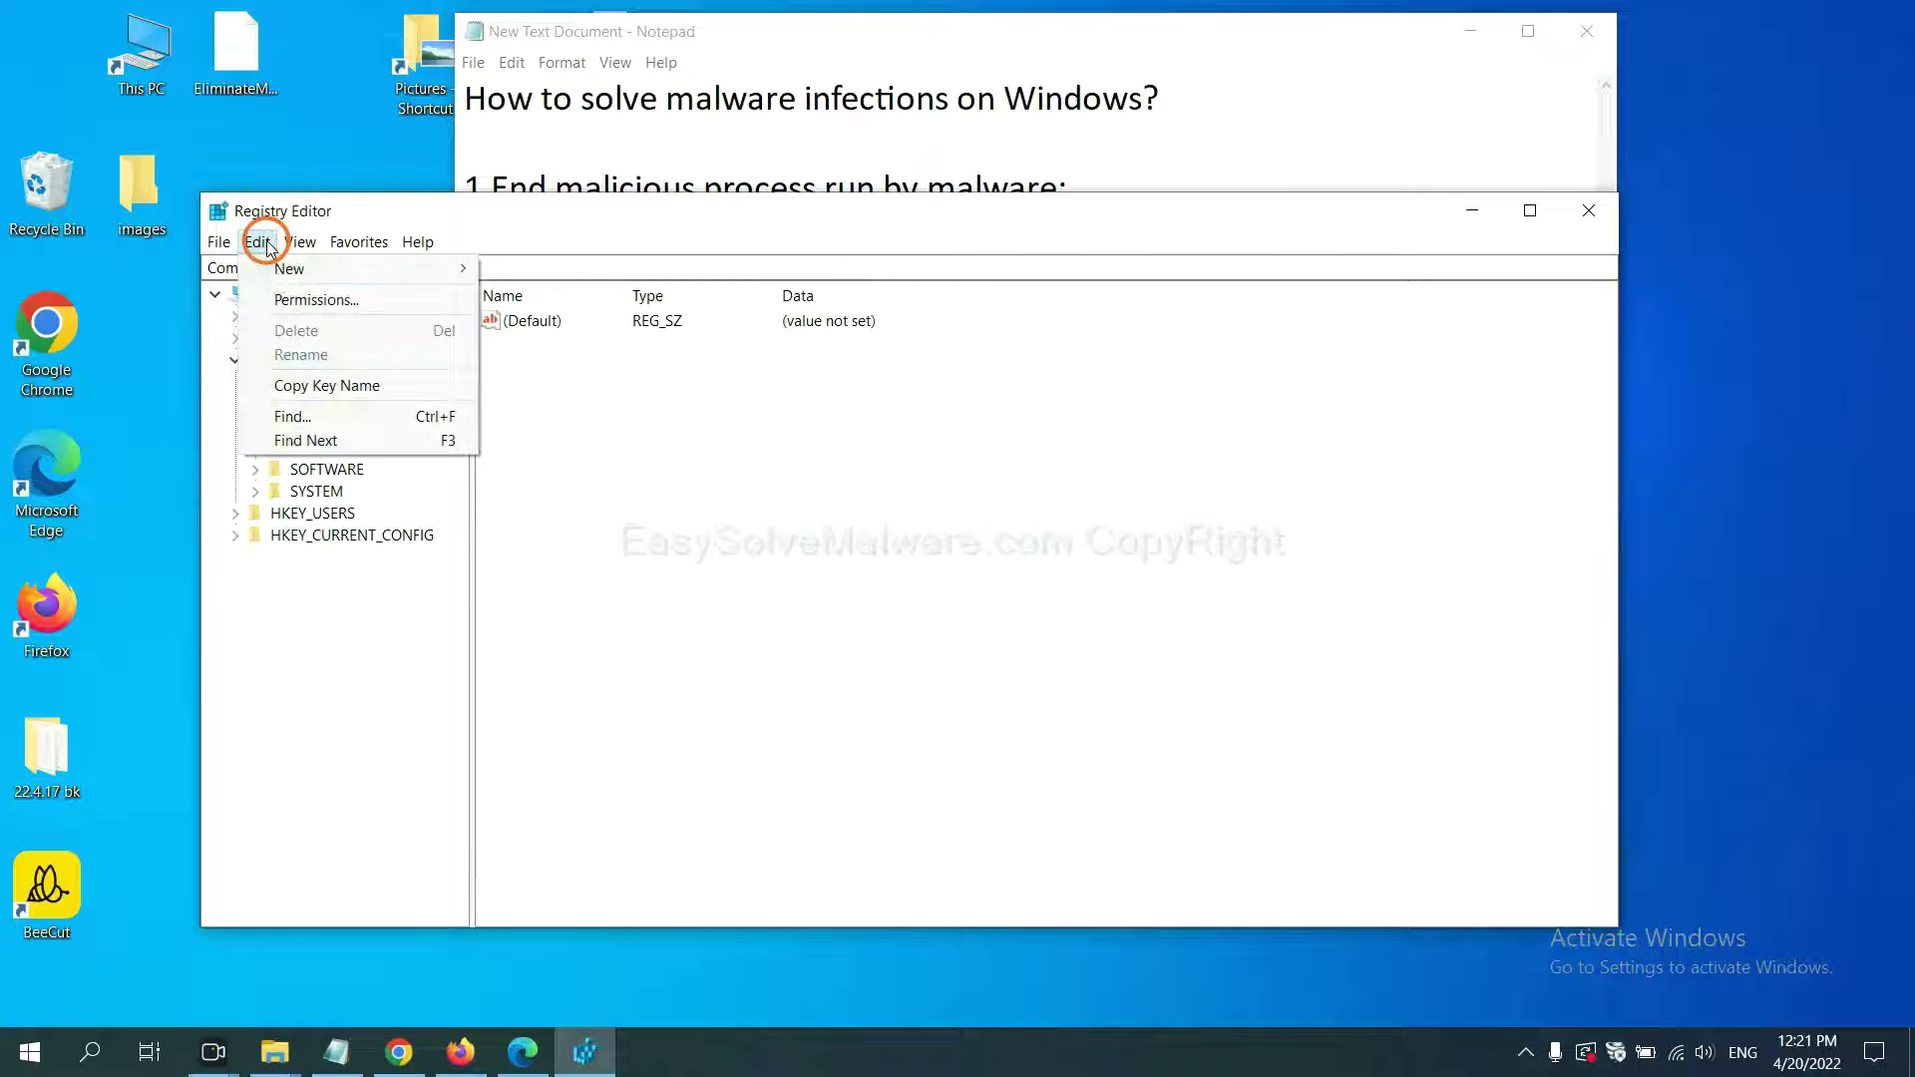
click(340, 418)
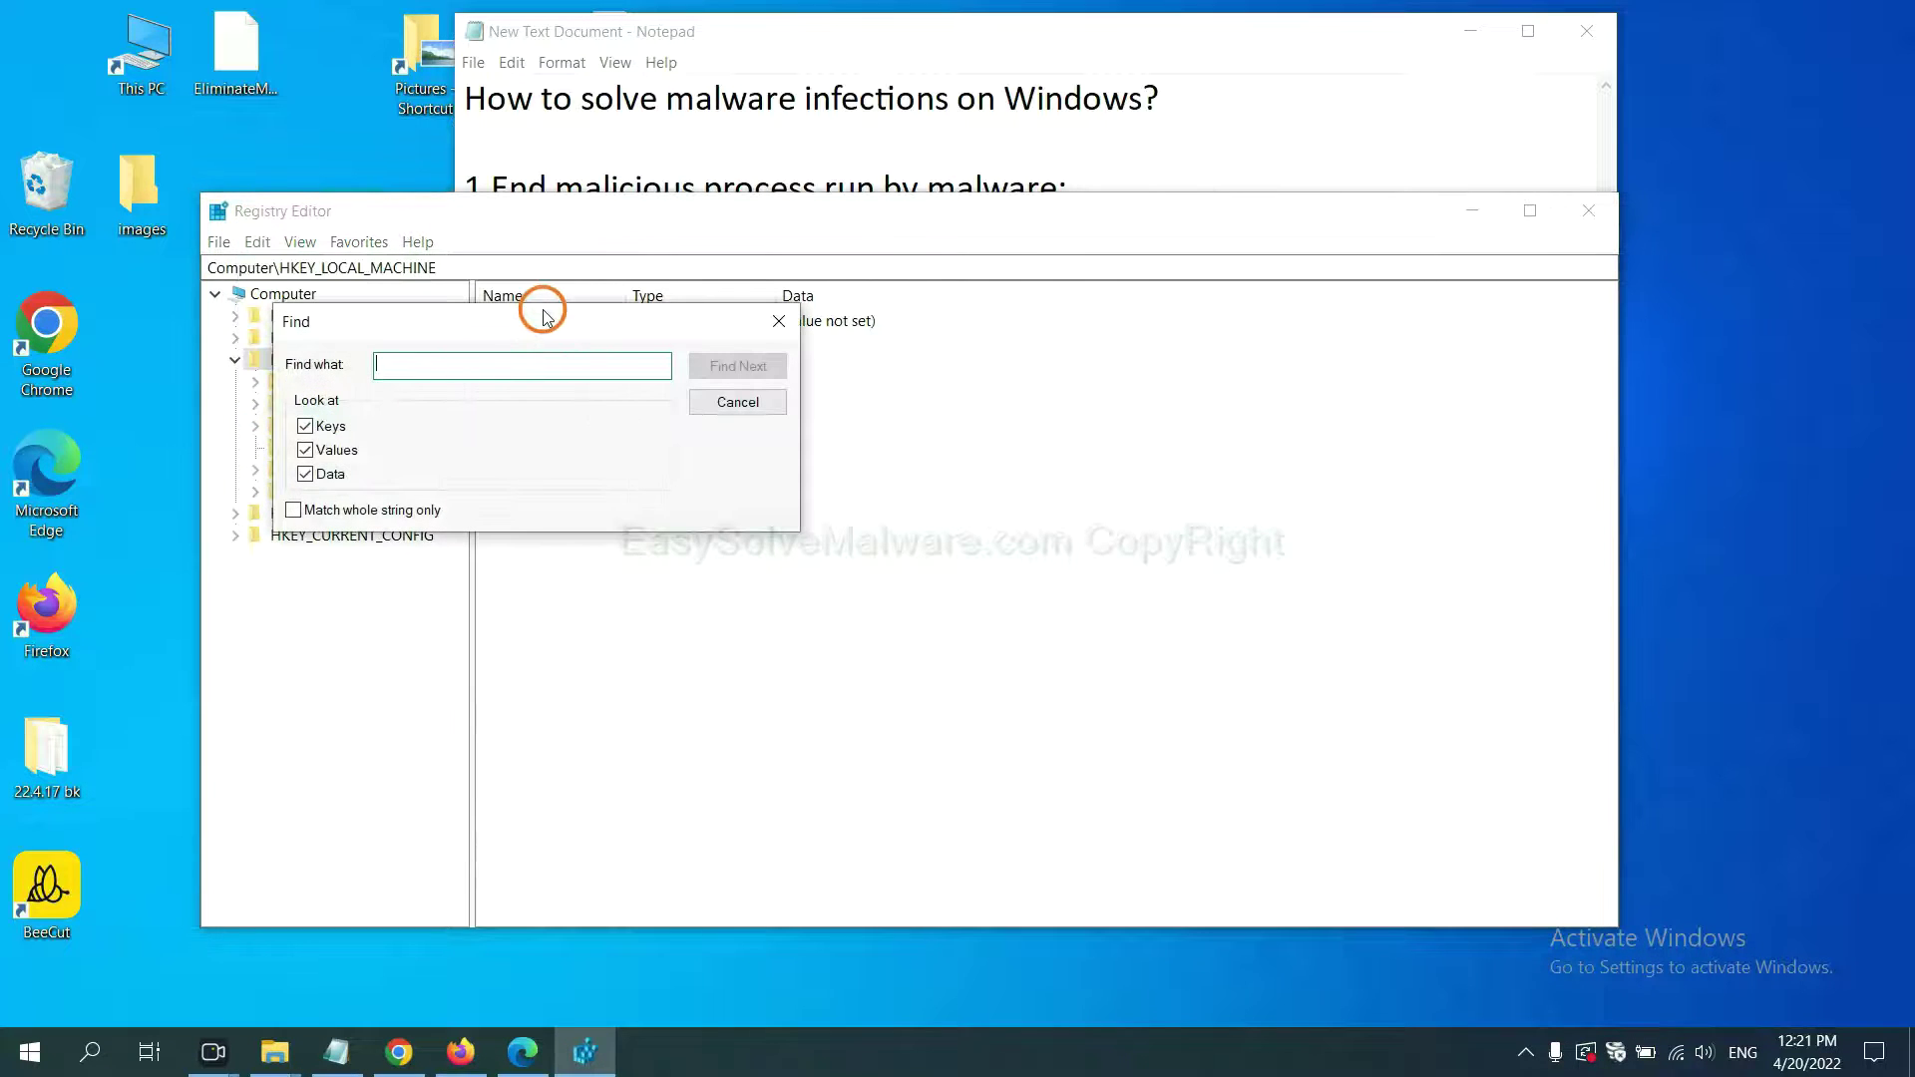
drag(543, 309, 733, 364)
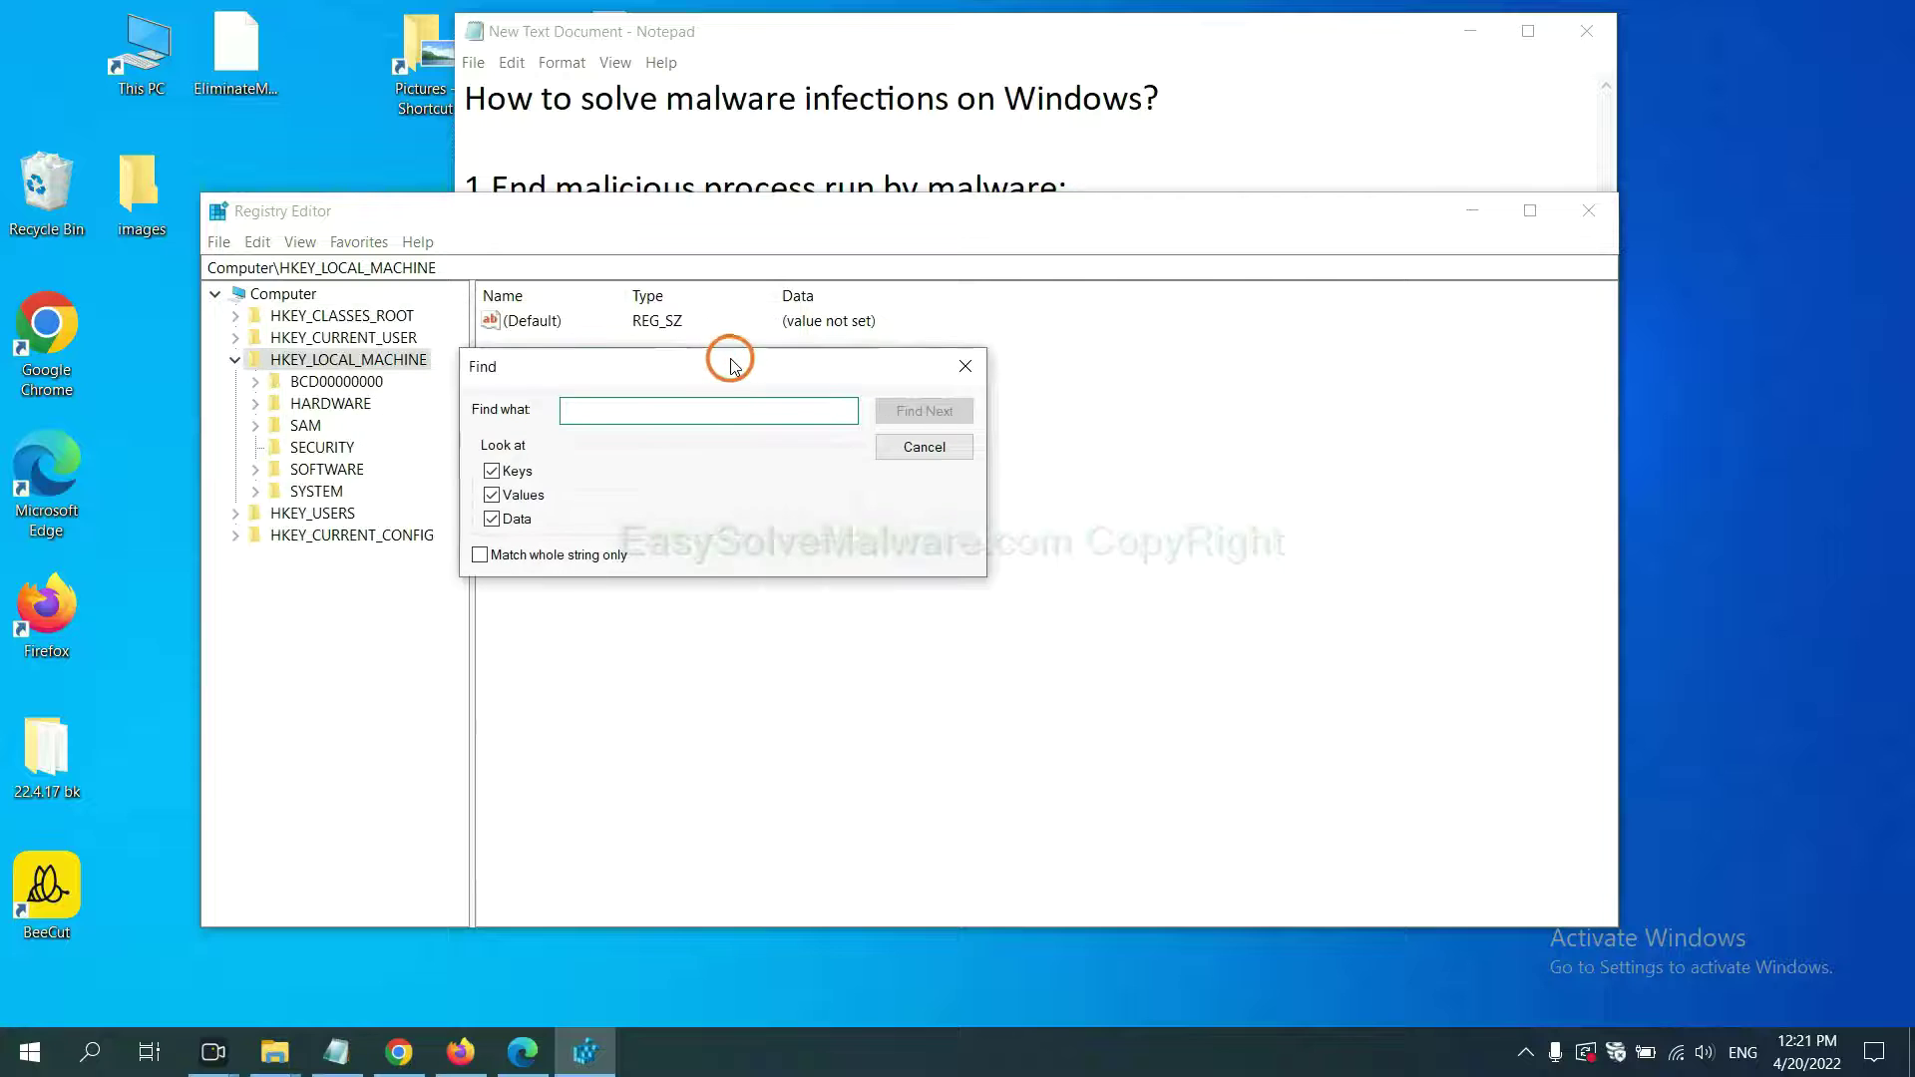
click(692, 418)
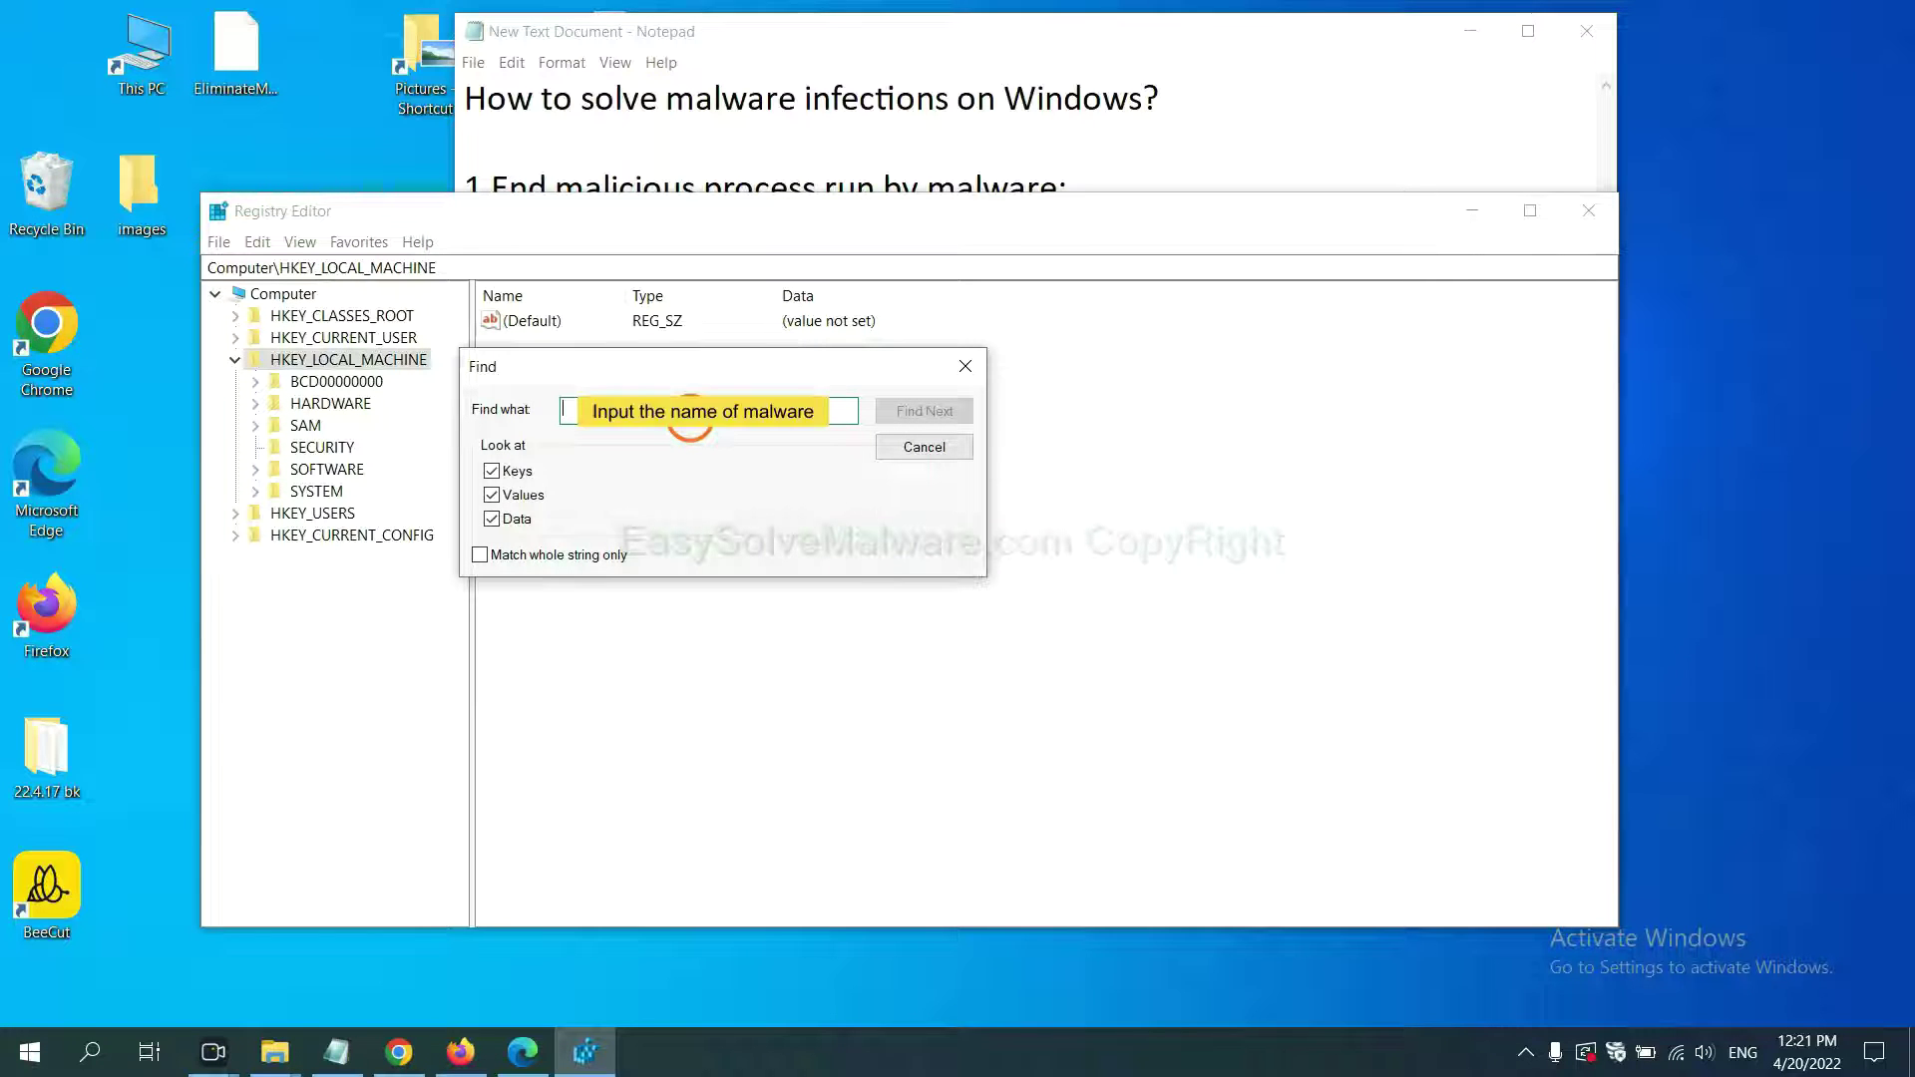
text(be)
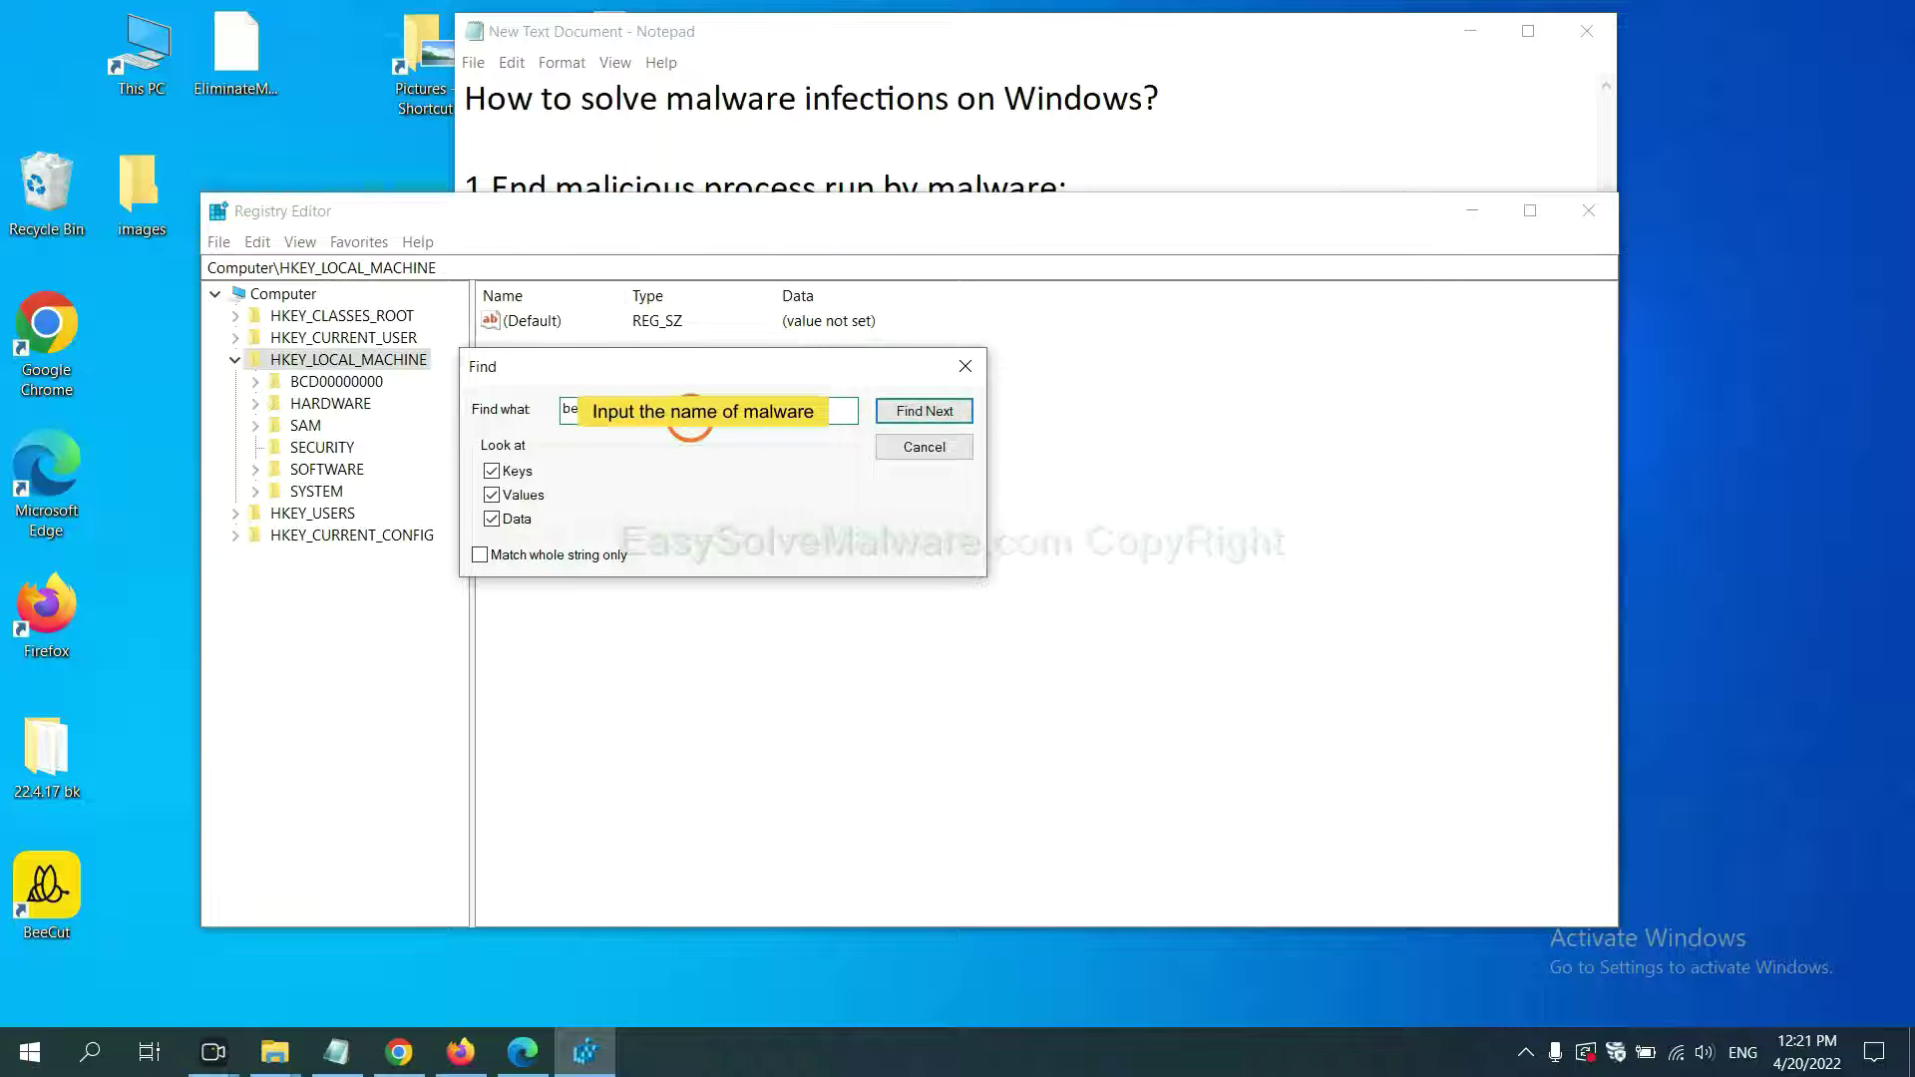
click(924, 412)
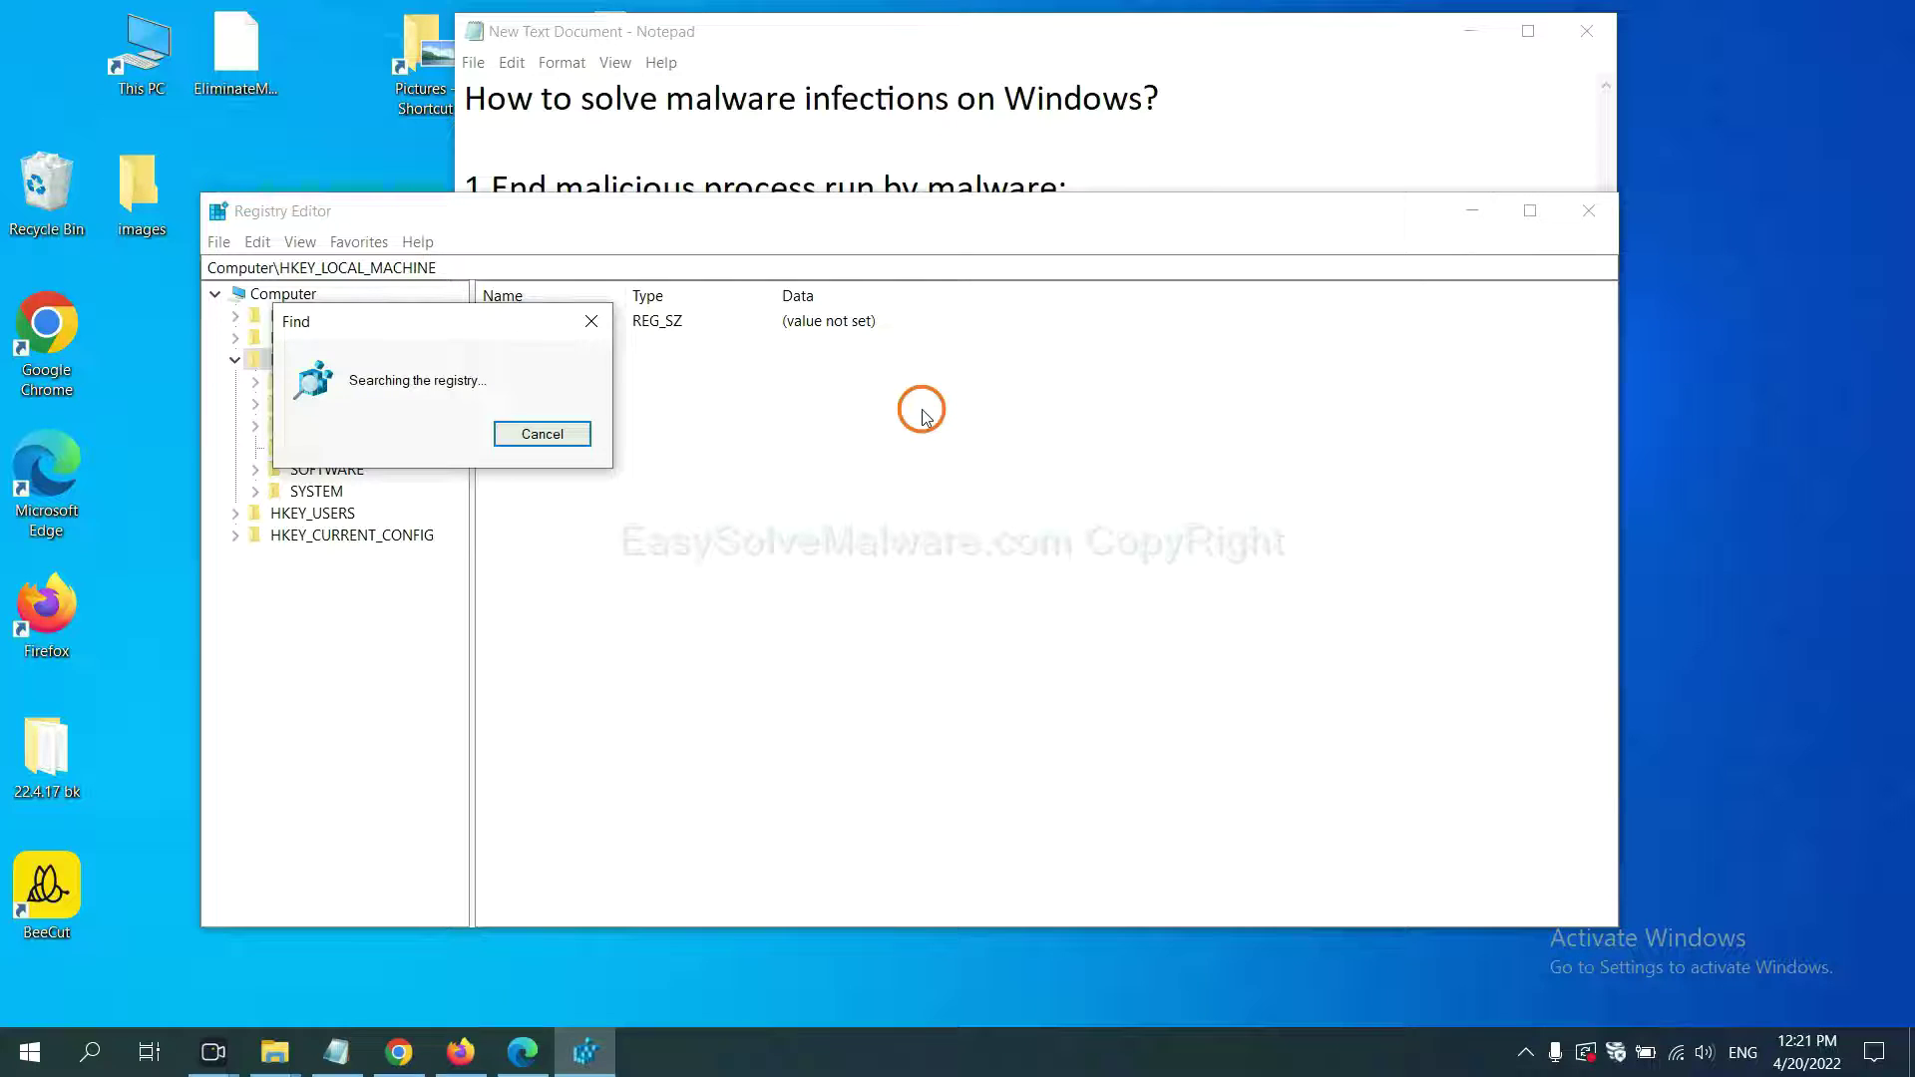
drag(470, 317, 770, 315)
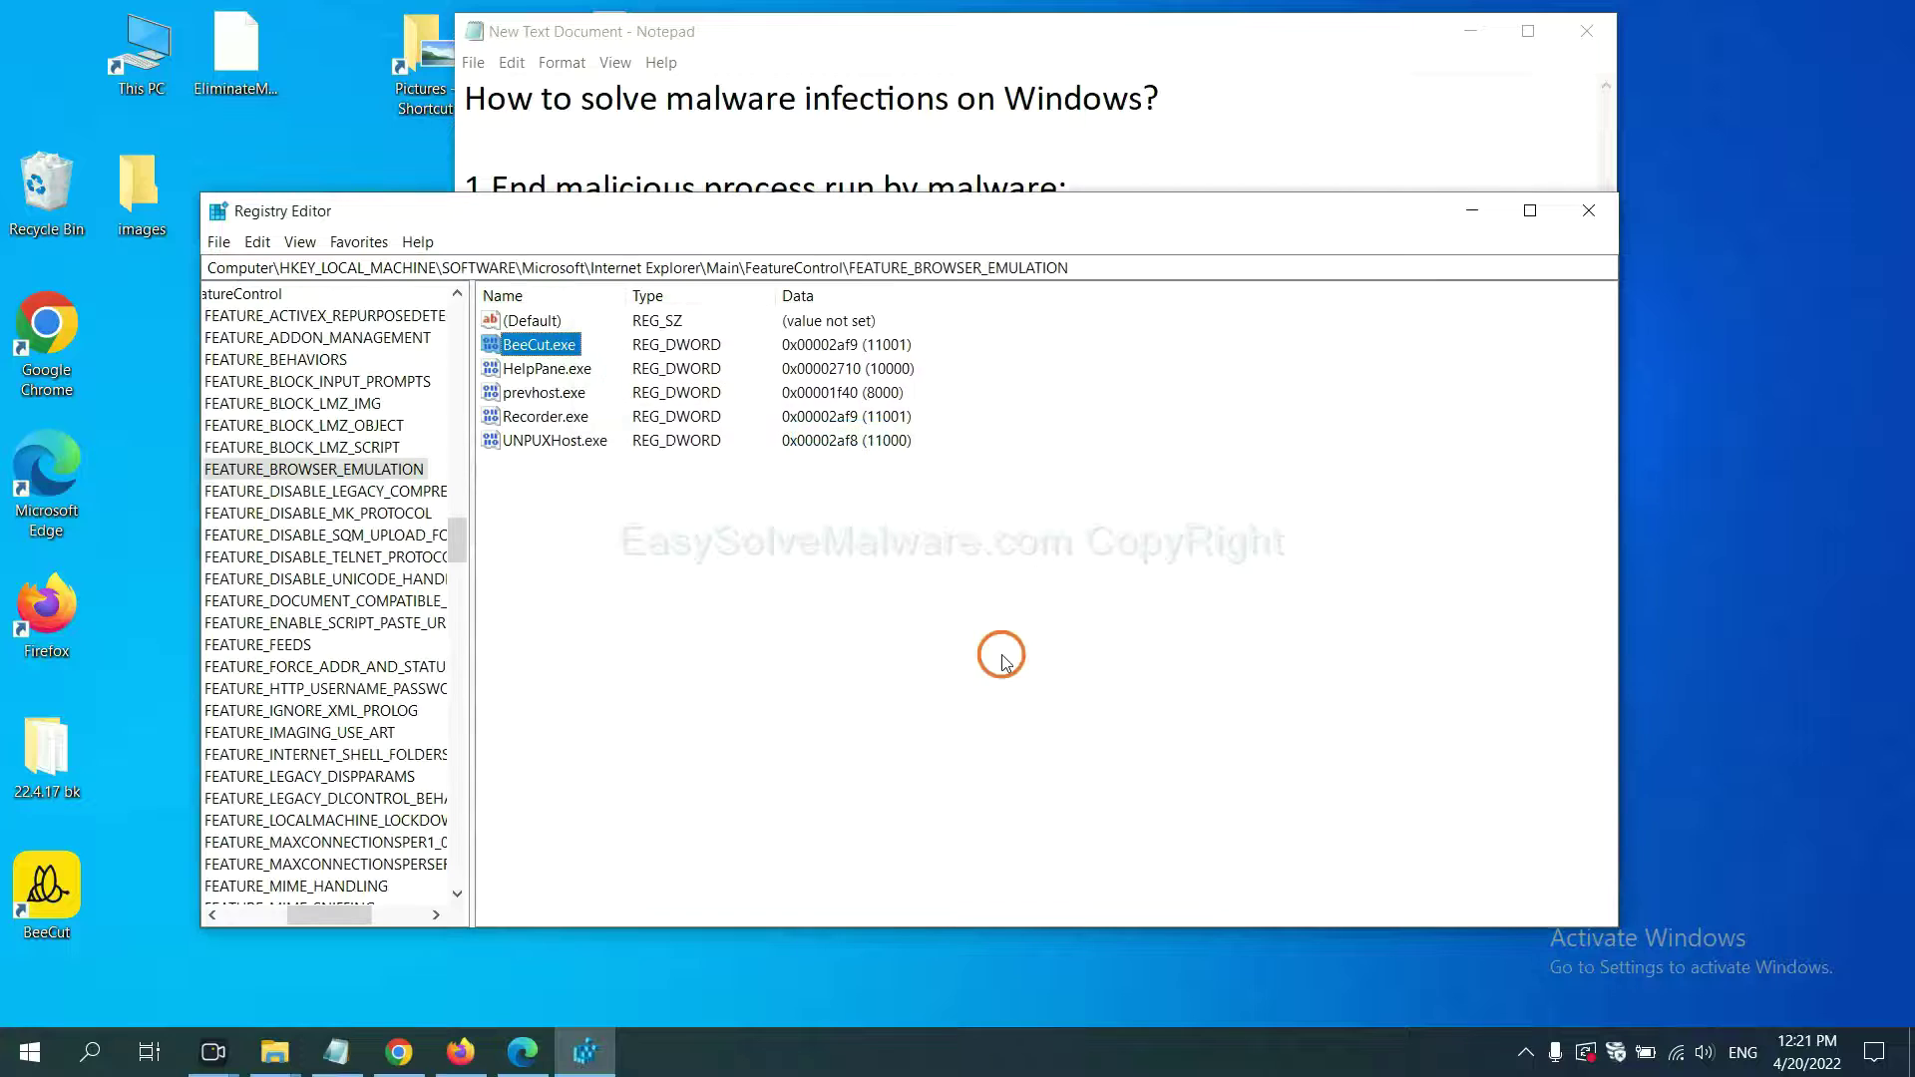
drag(323, 915, 308, 909)
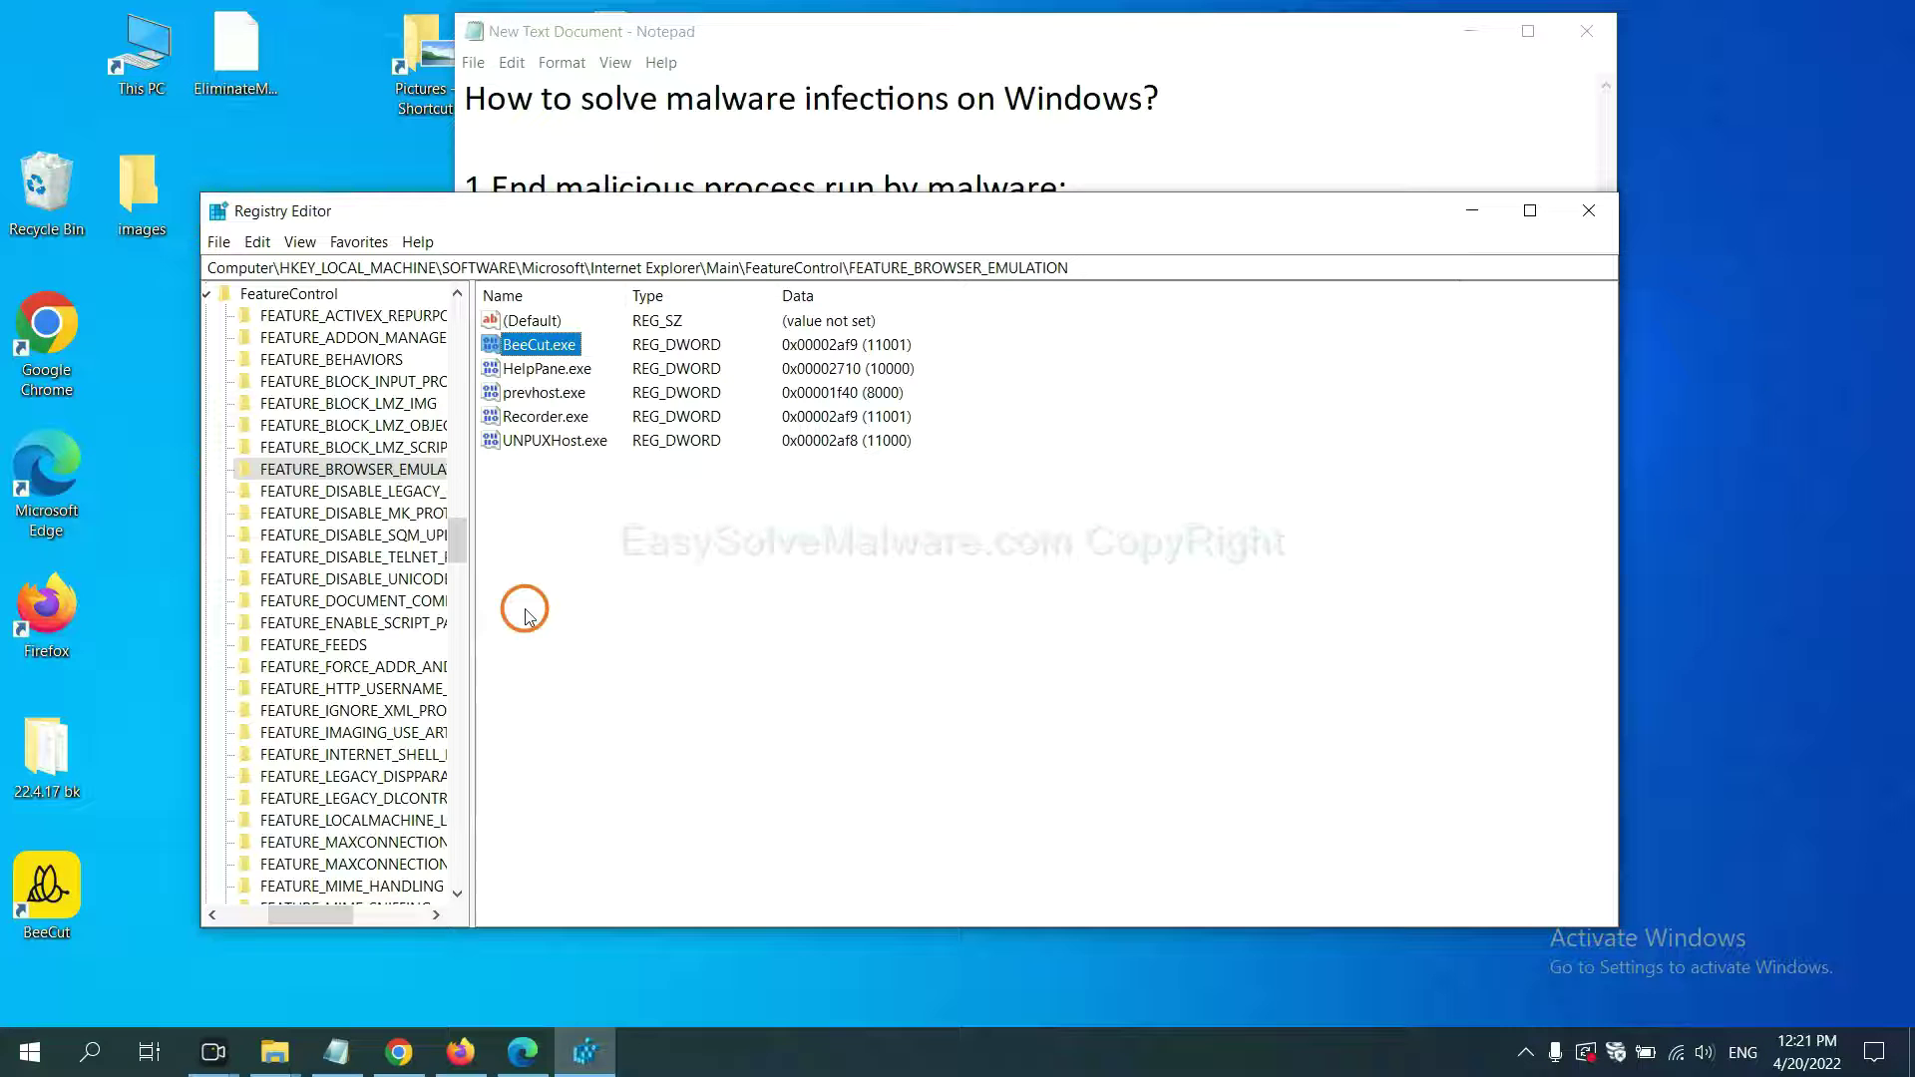
right_click(389, 475)
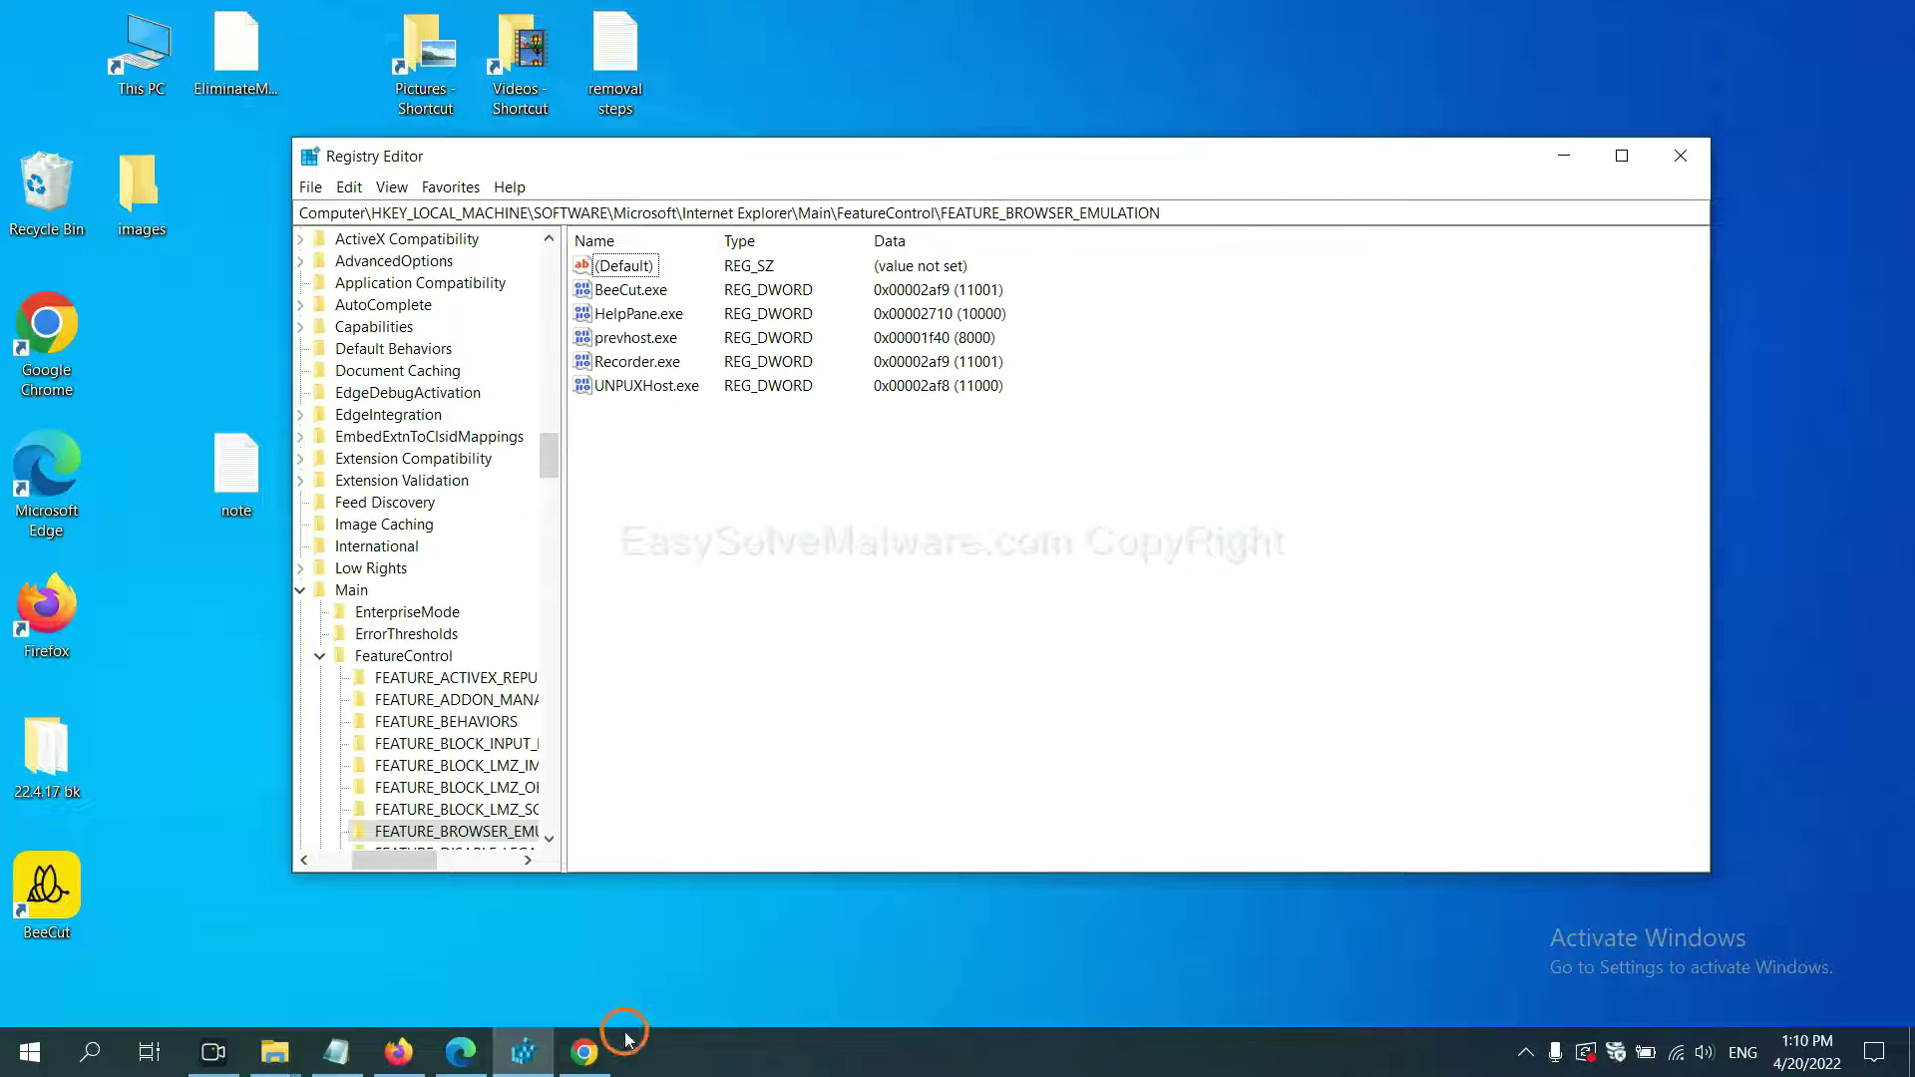
Review the Chrome guide's Windows and Mac removal steps, then return to Notepad's browser-reset step.
click(587, 1053)
scroll(1386, 659, down, 1)
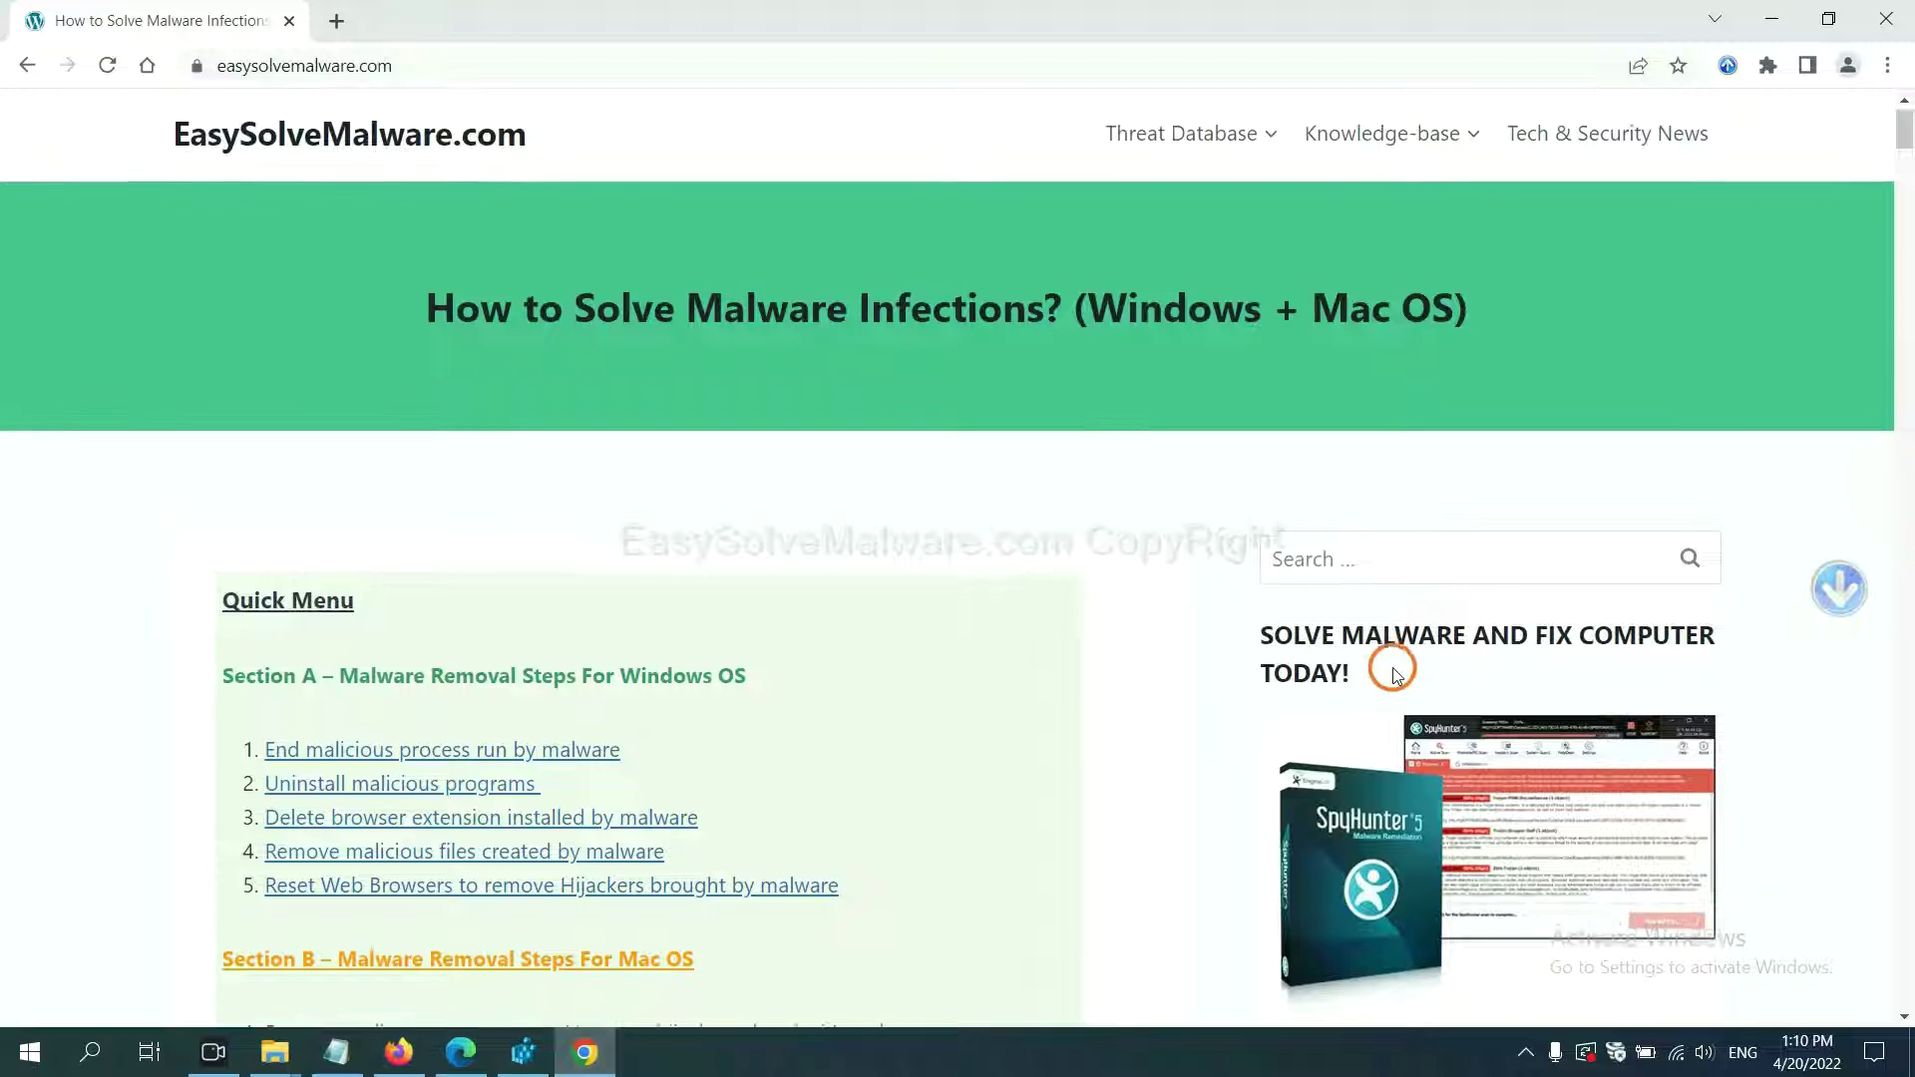
scroll(1382, 689, up, 1)
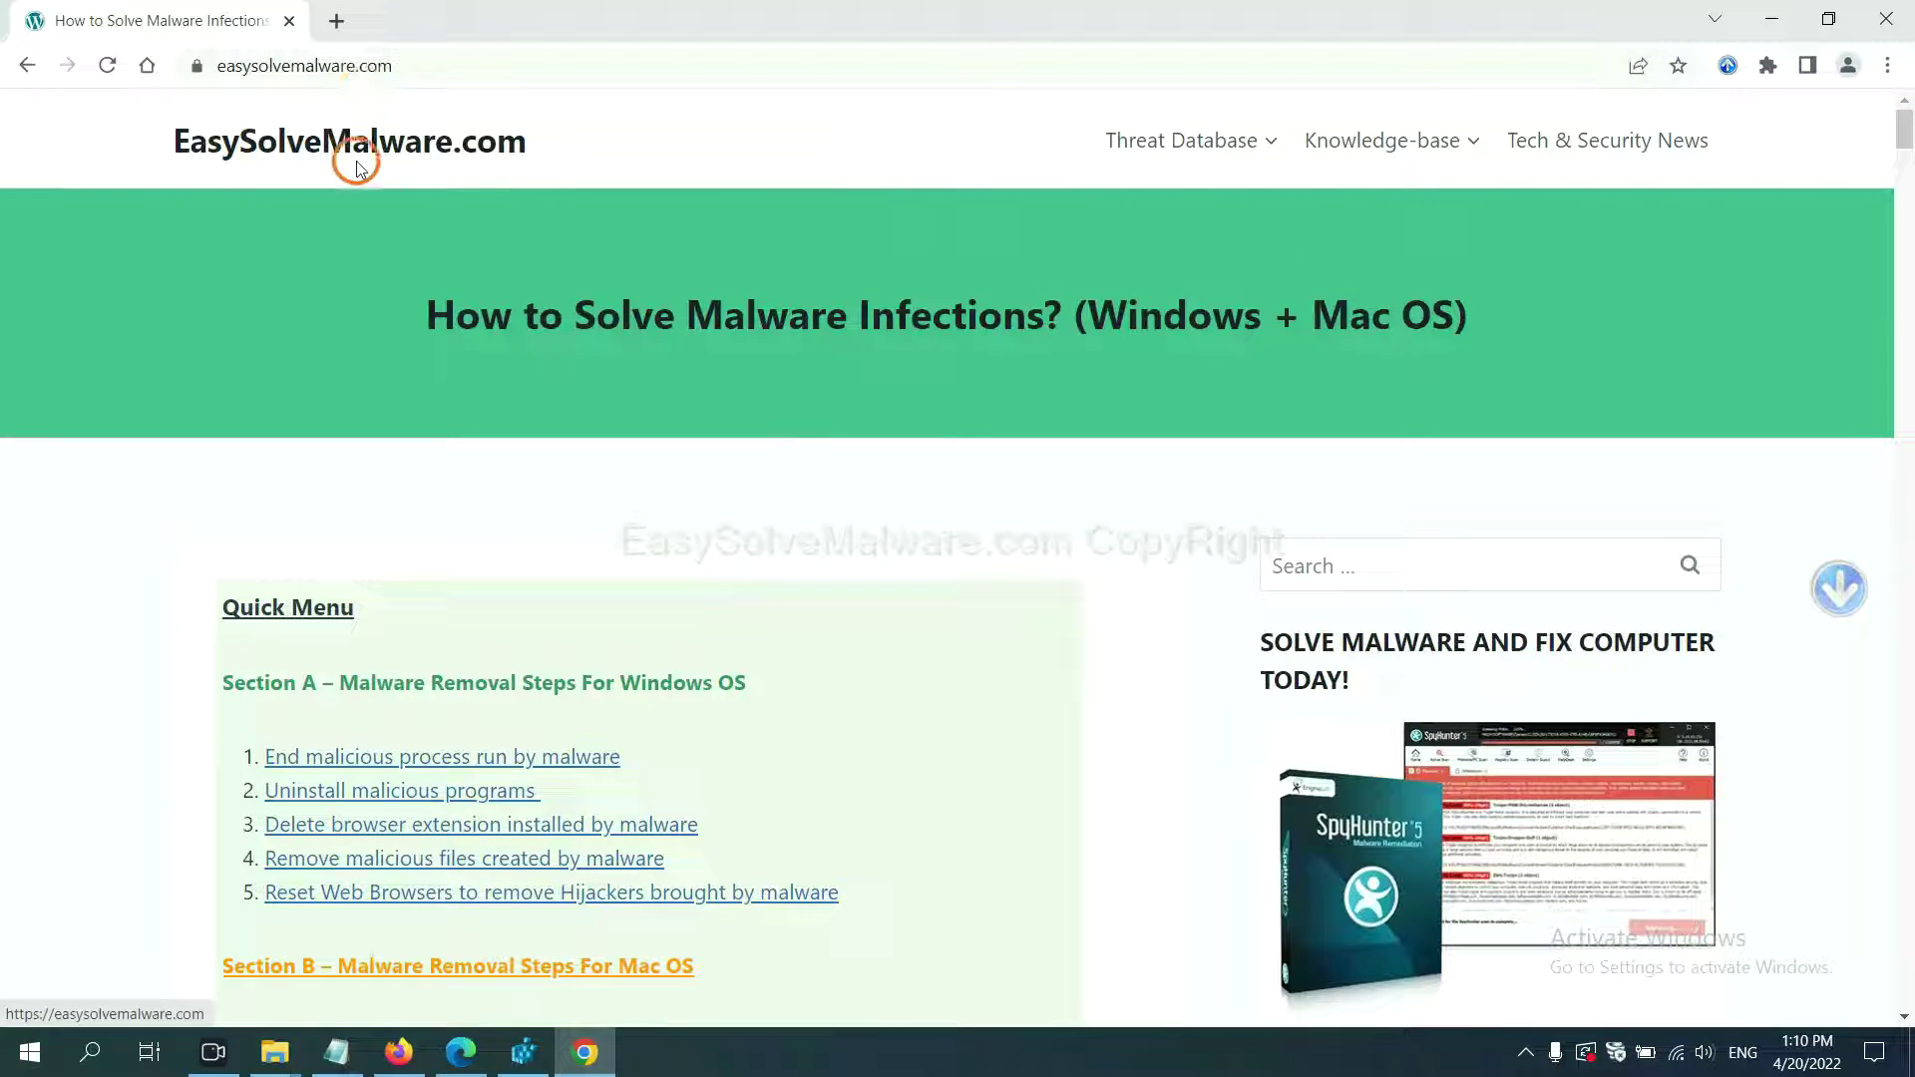
scroll(1575, 738, down, 3)
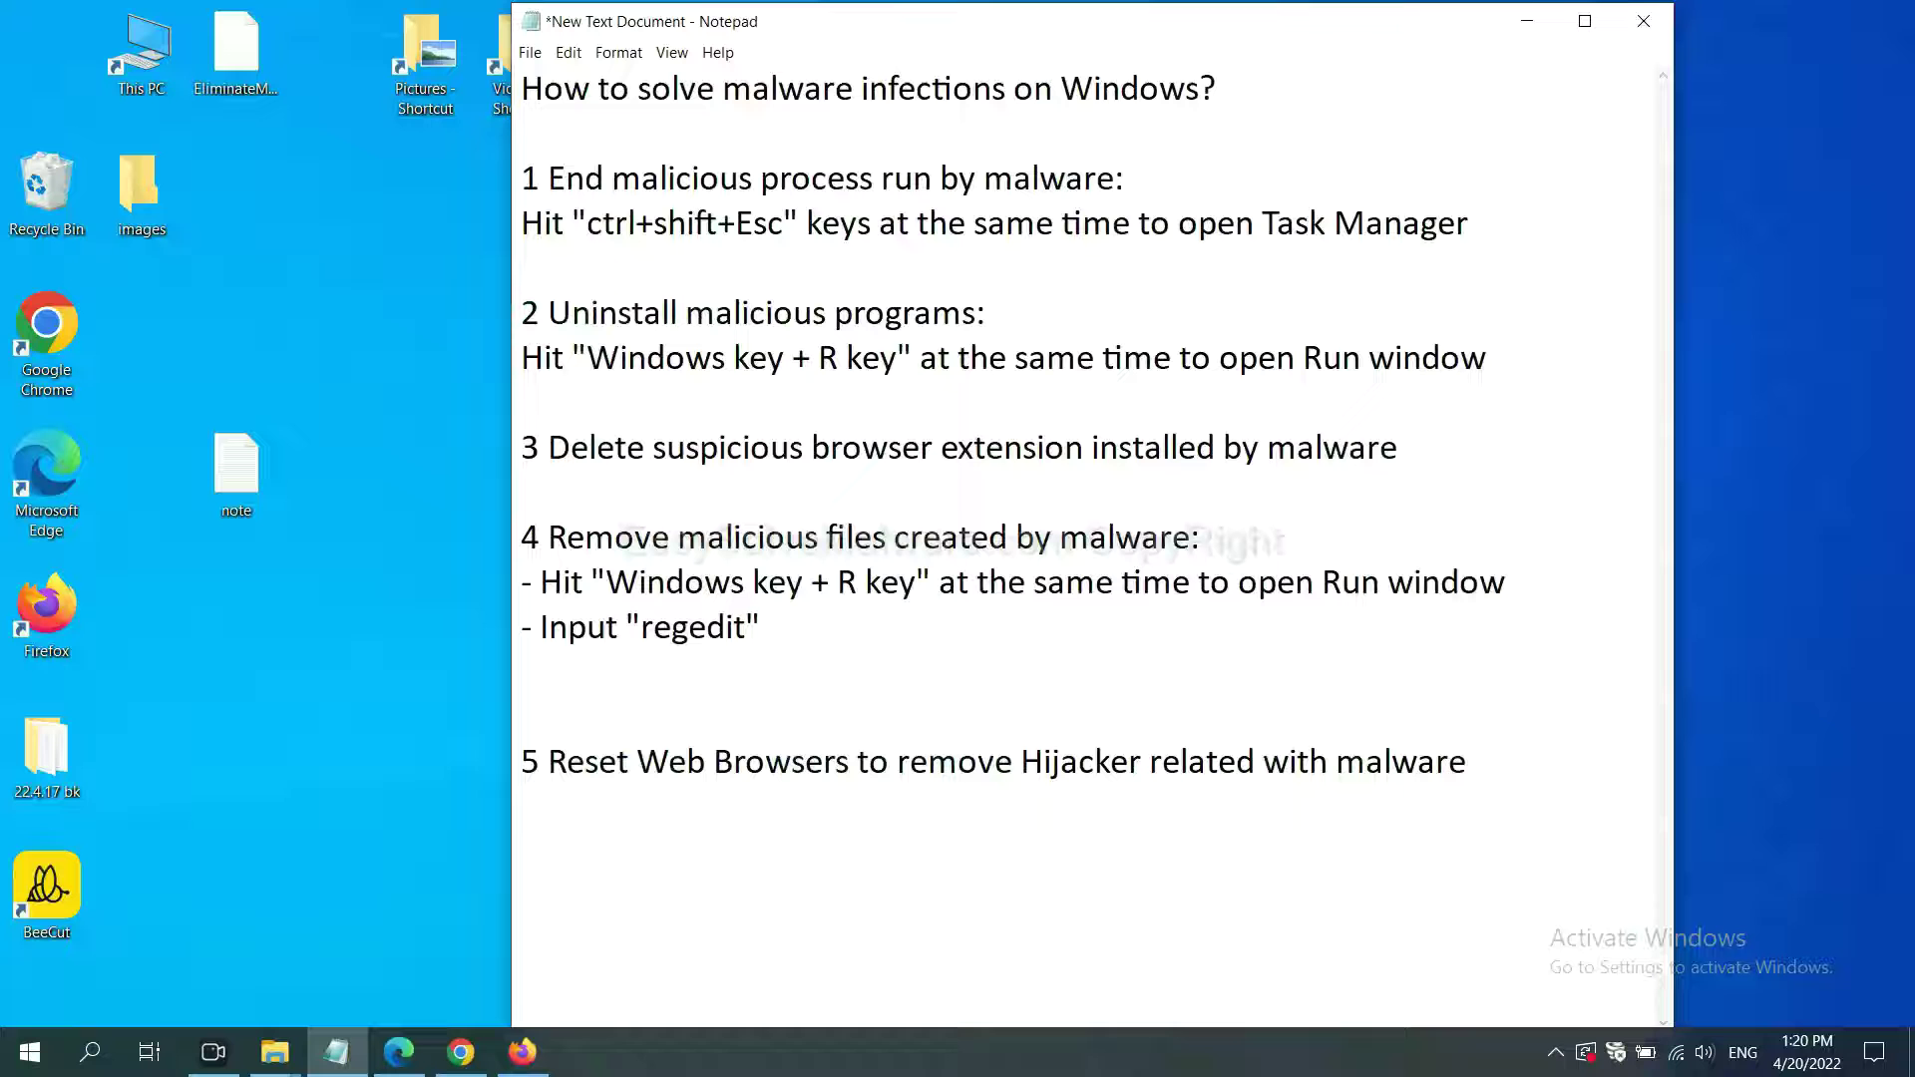
click(947, 849)
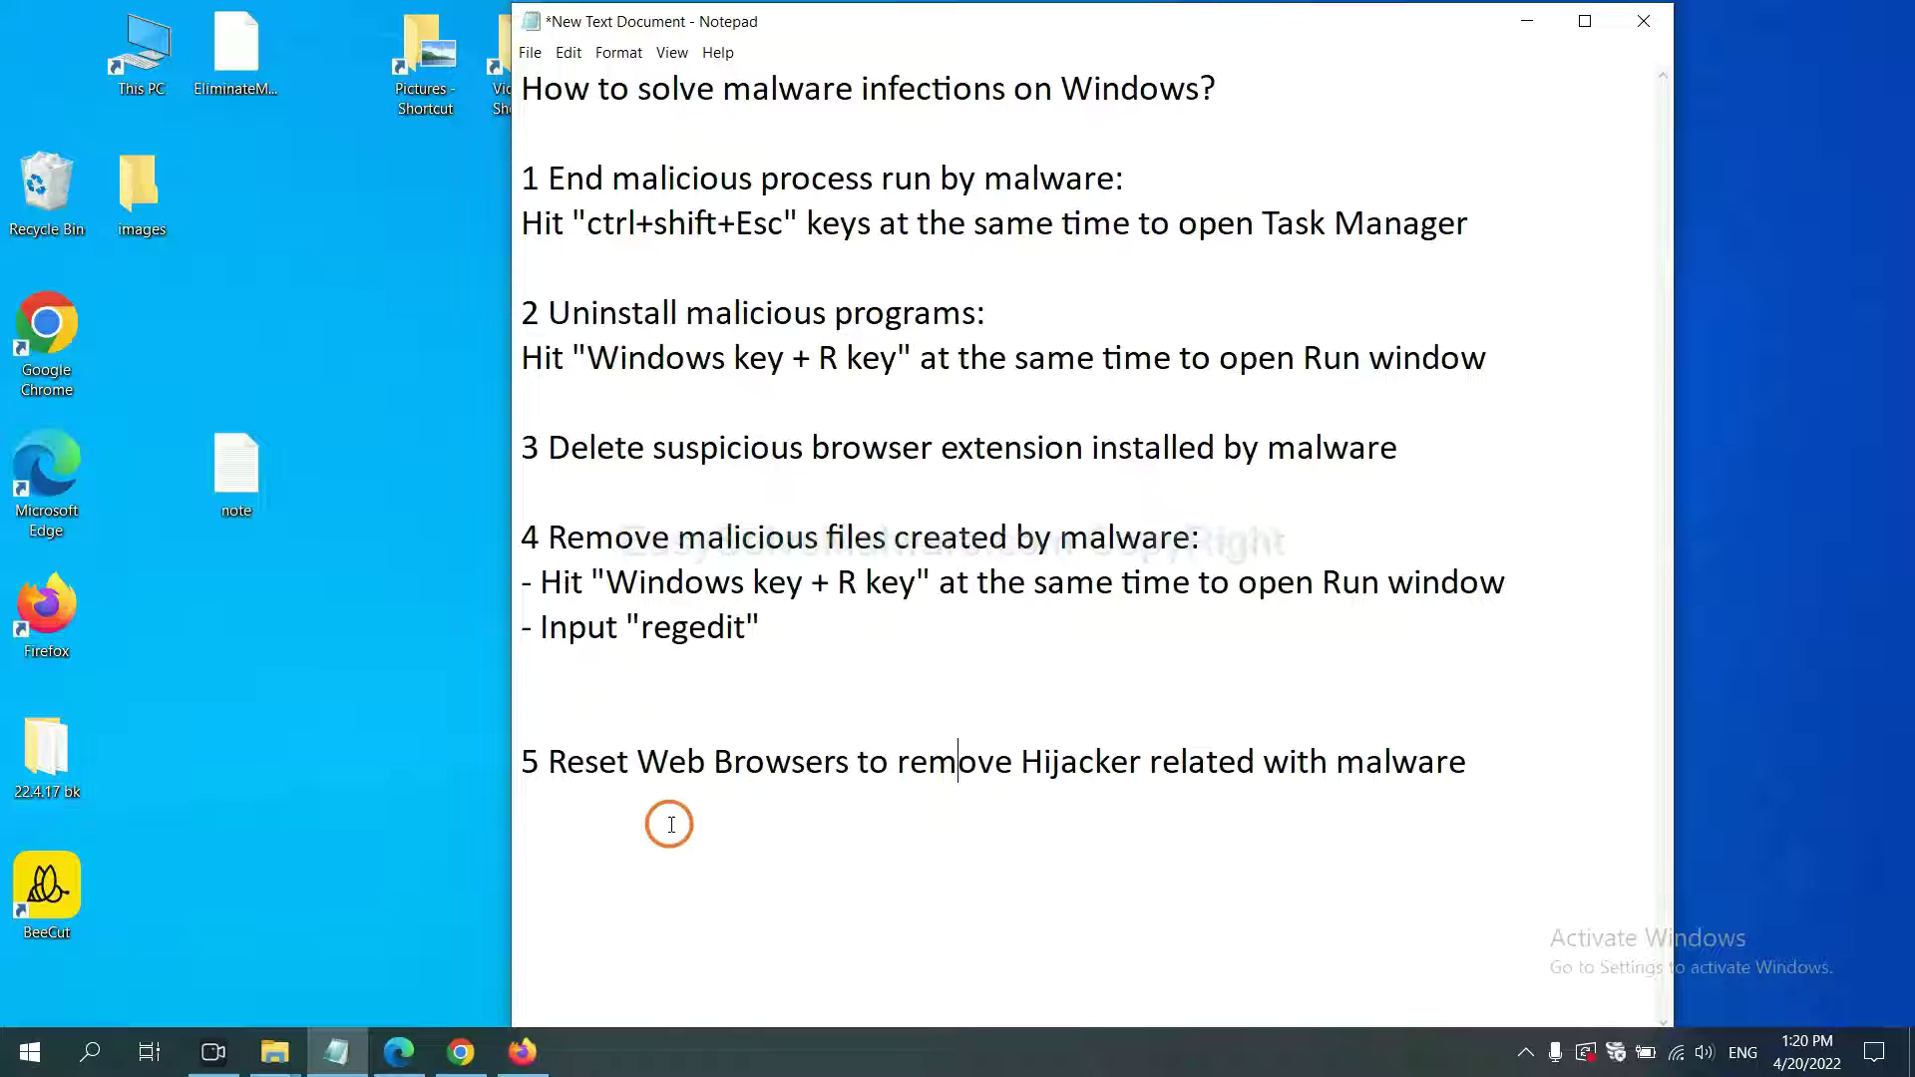
Reset Chrome to its original default settings, then bring Firefox to the front.
click(459, 1055)
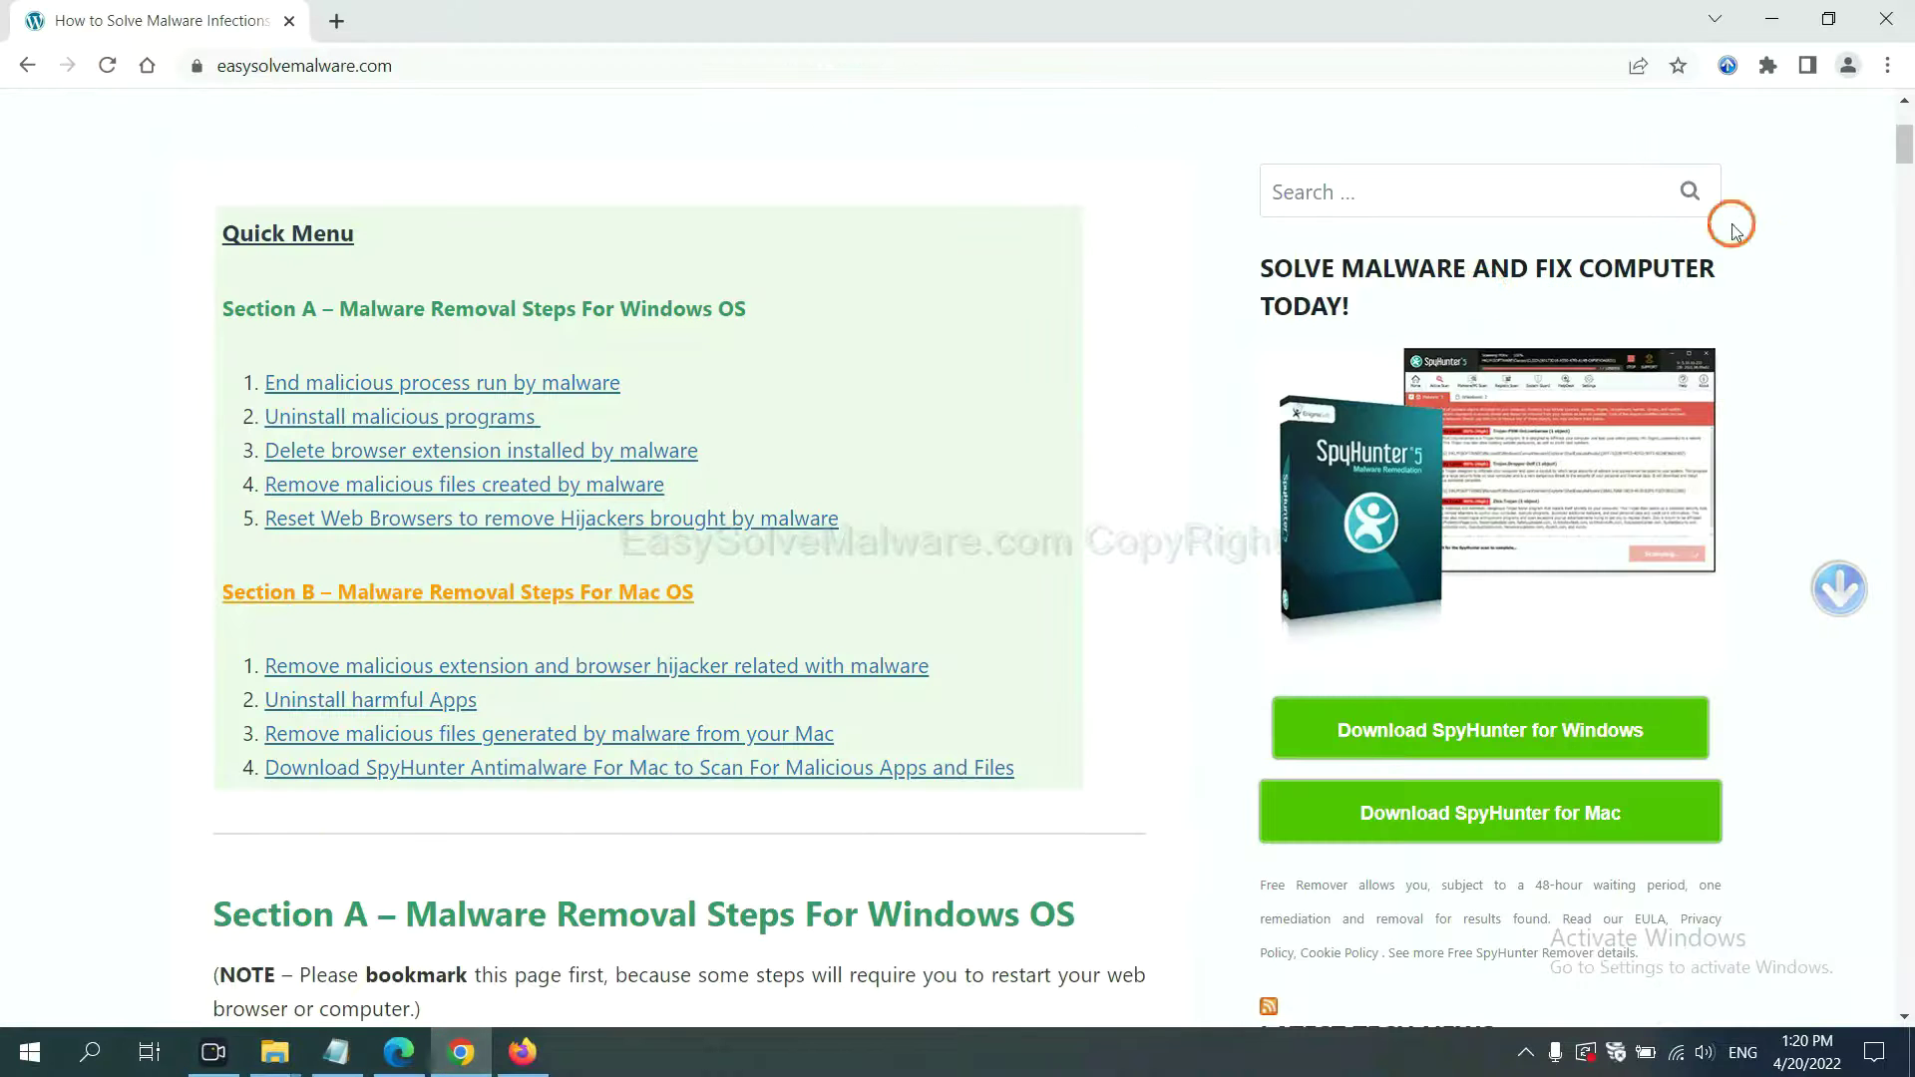
click(1890, 67)
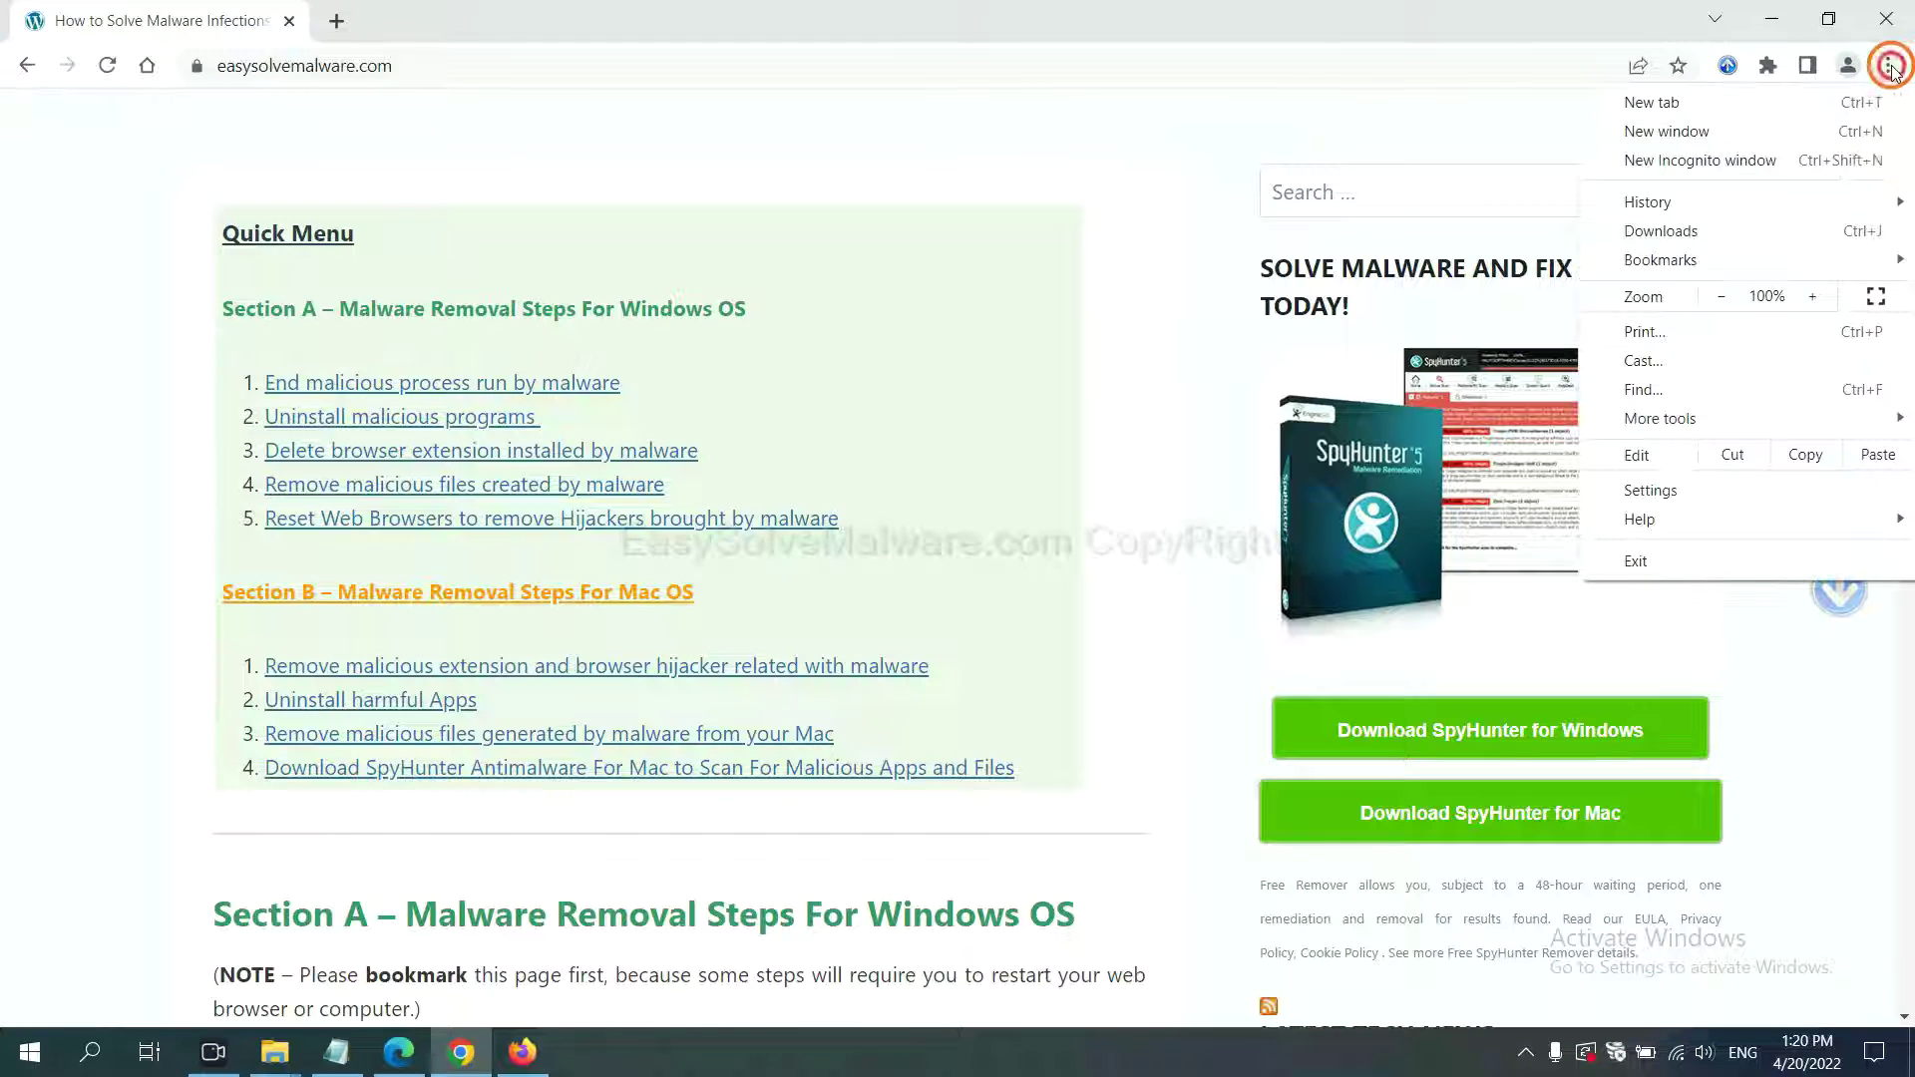
click(1676, 489)
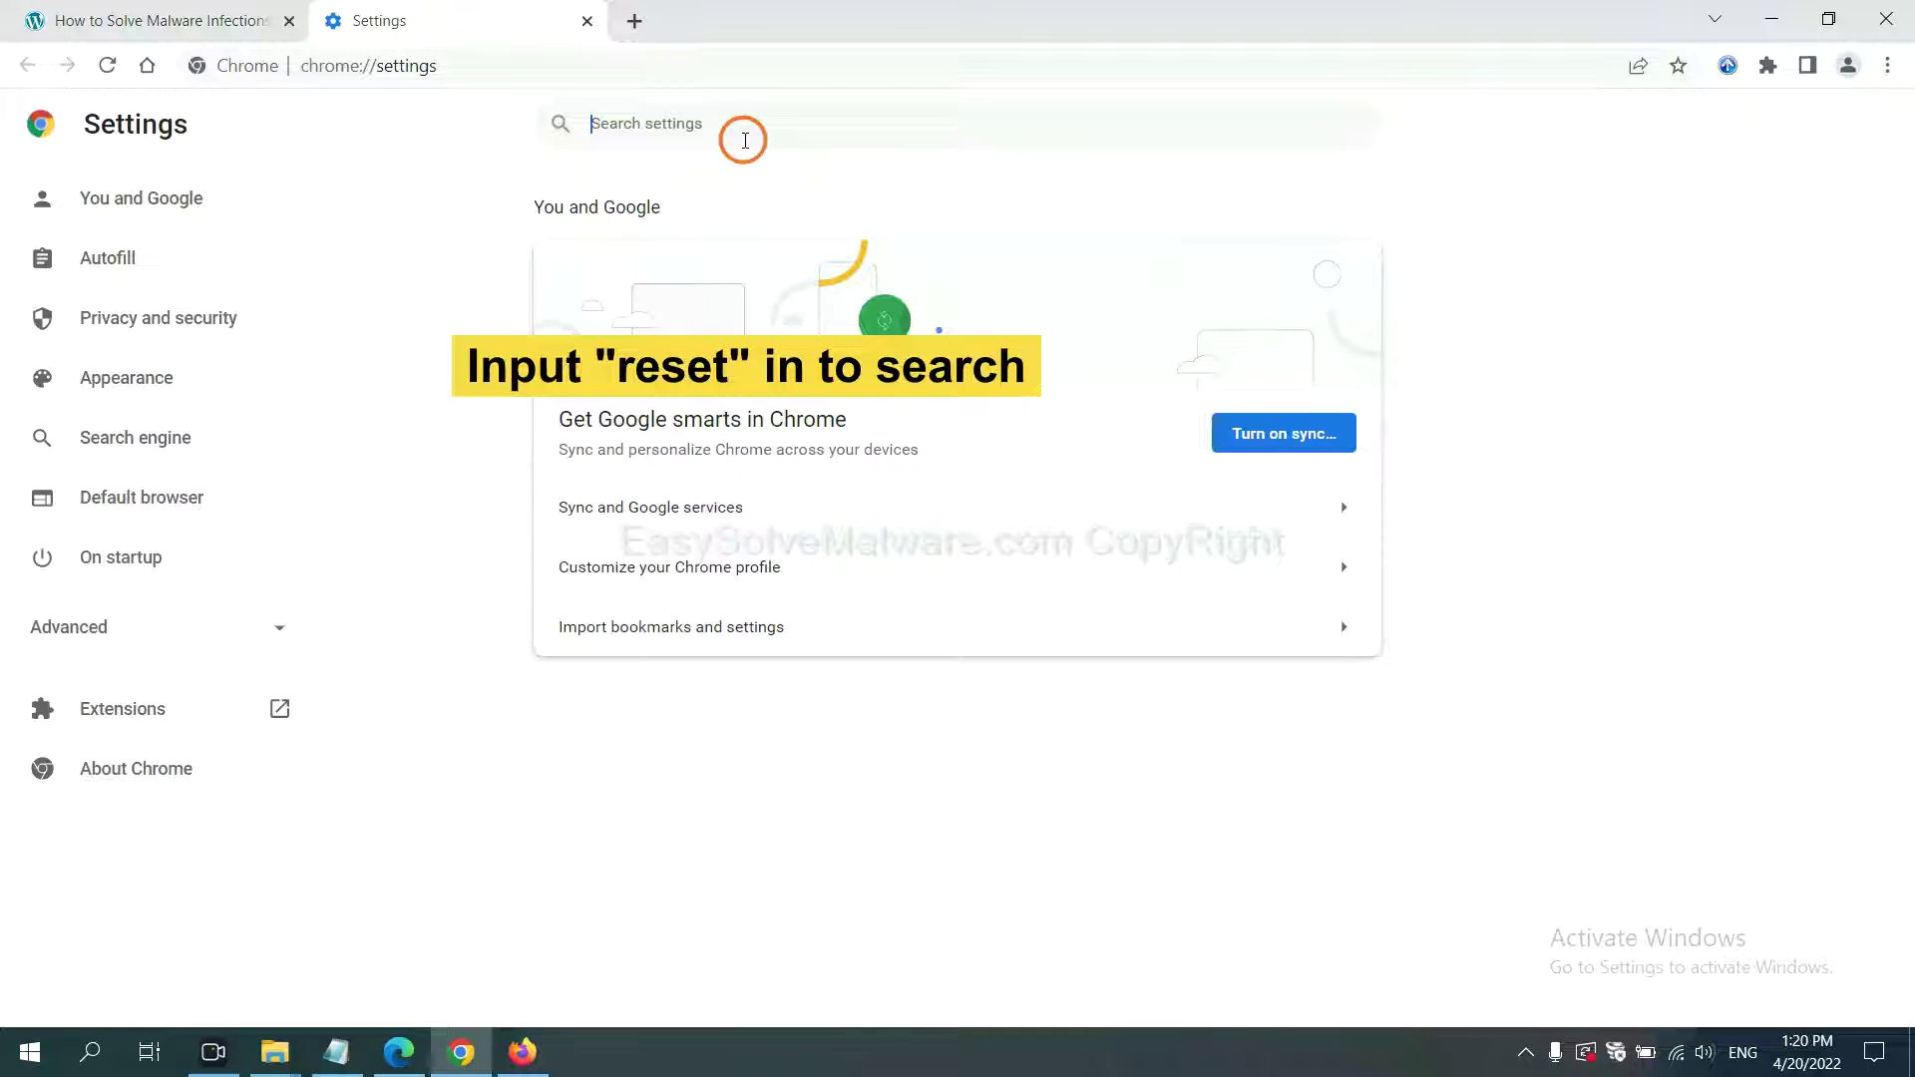
text(reset)
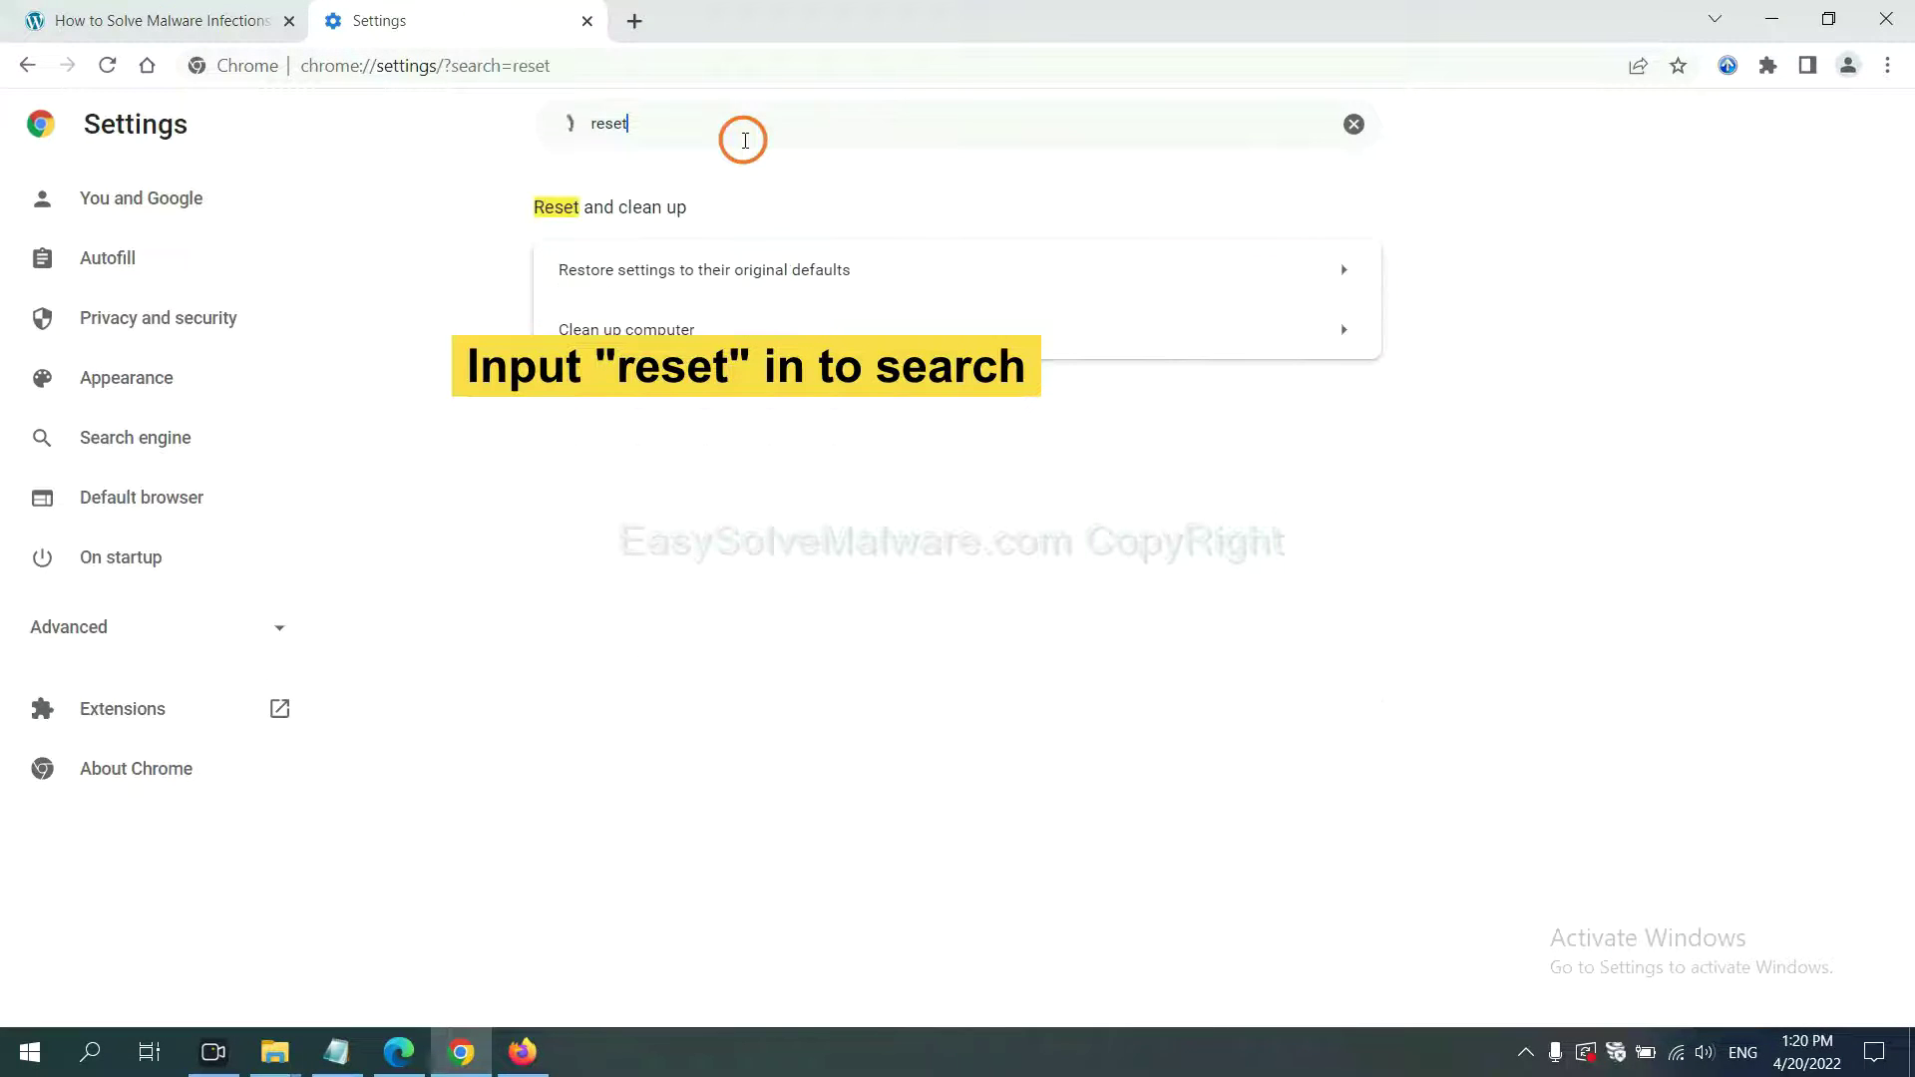
click(823, 267)
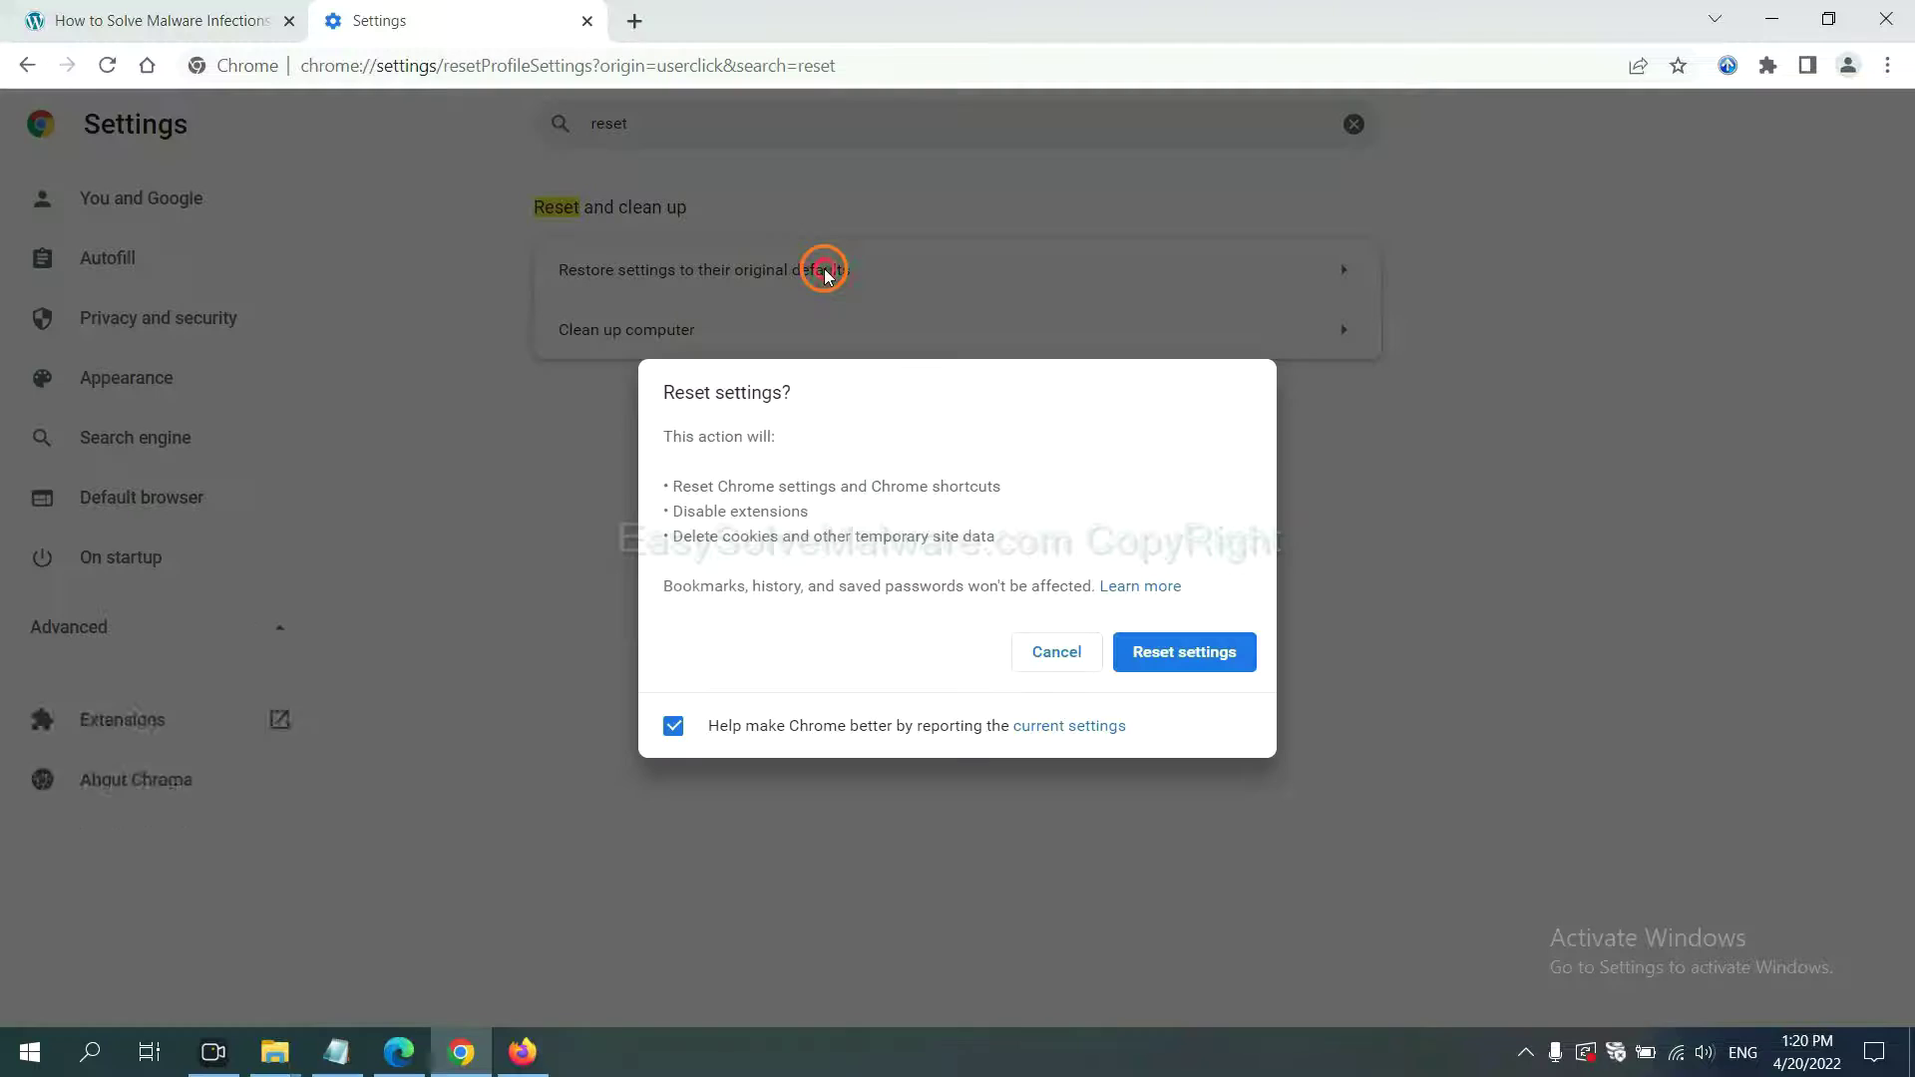
click(1190, 650)
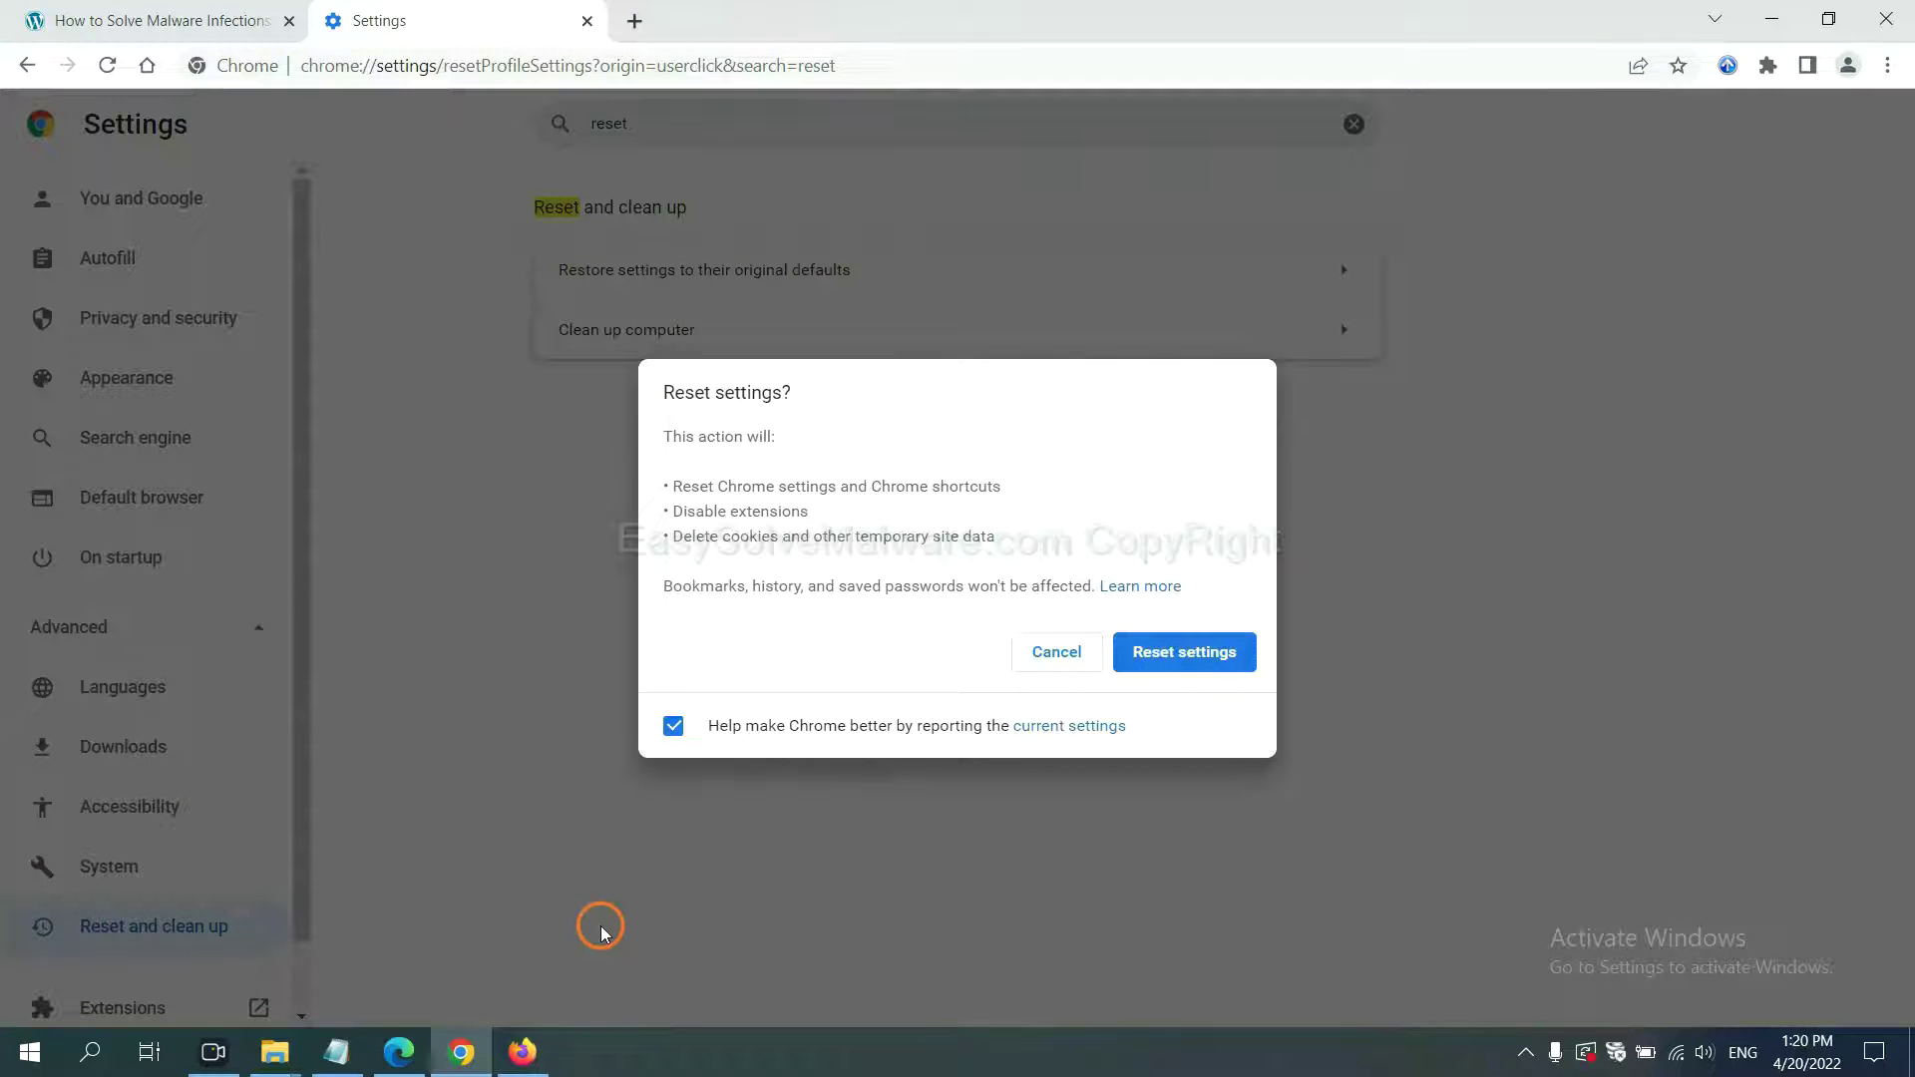
click(528, 1050)
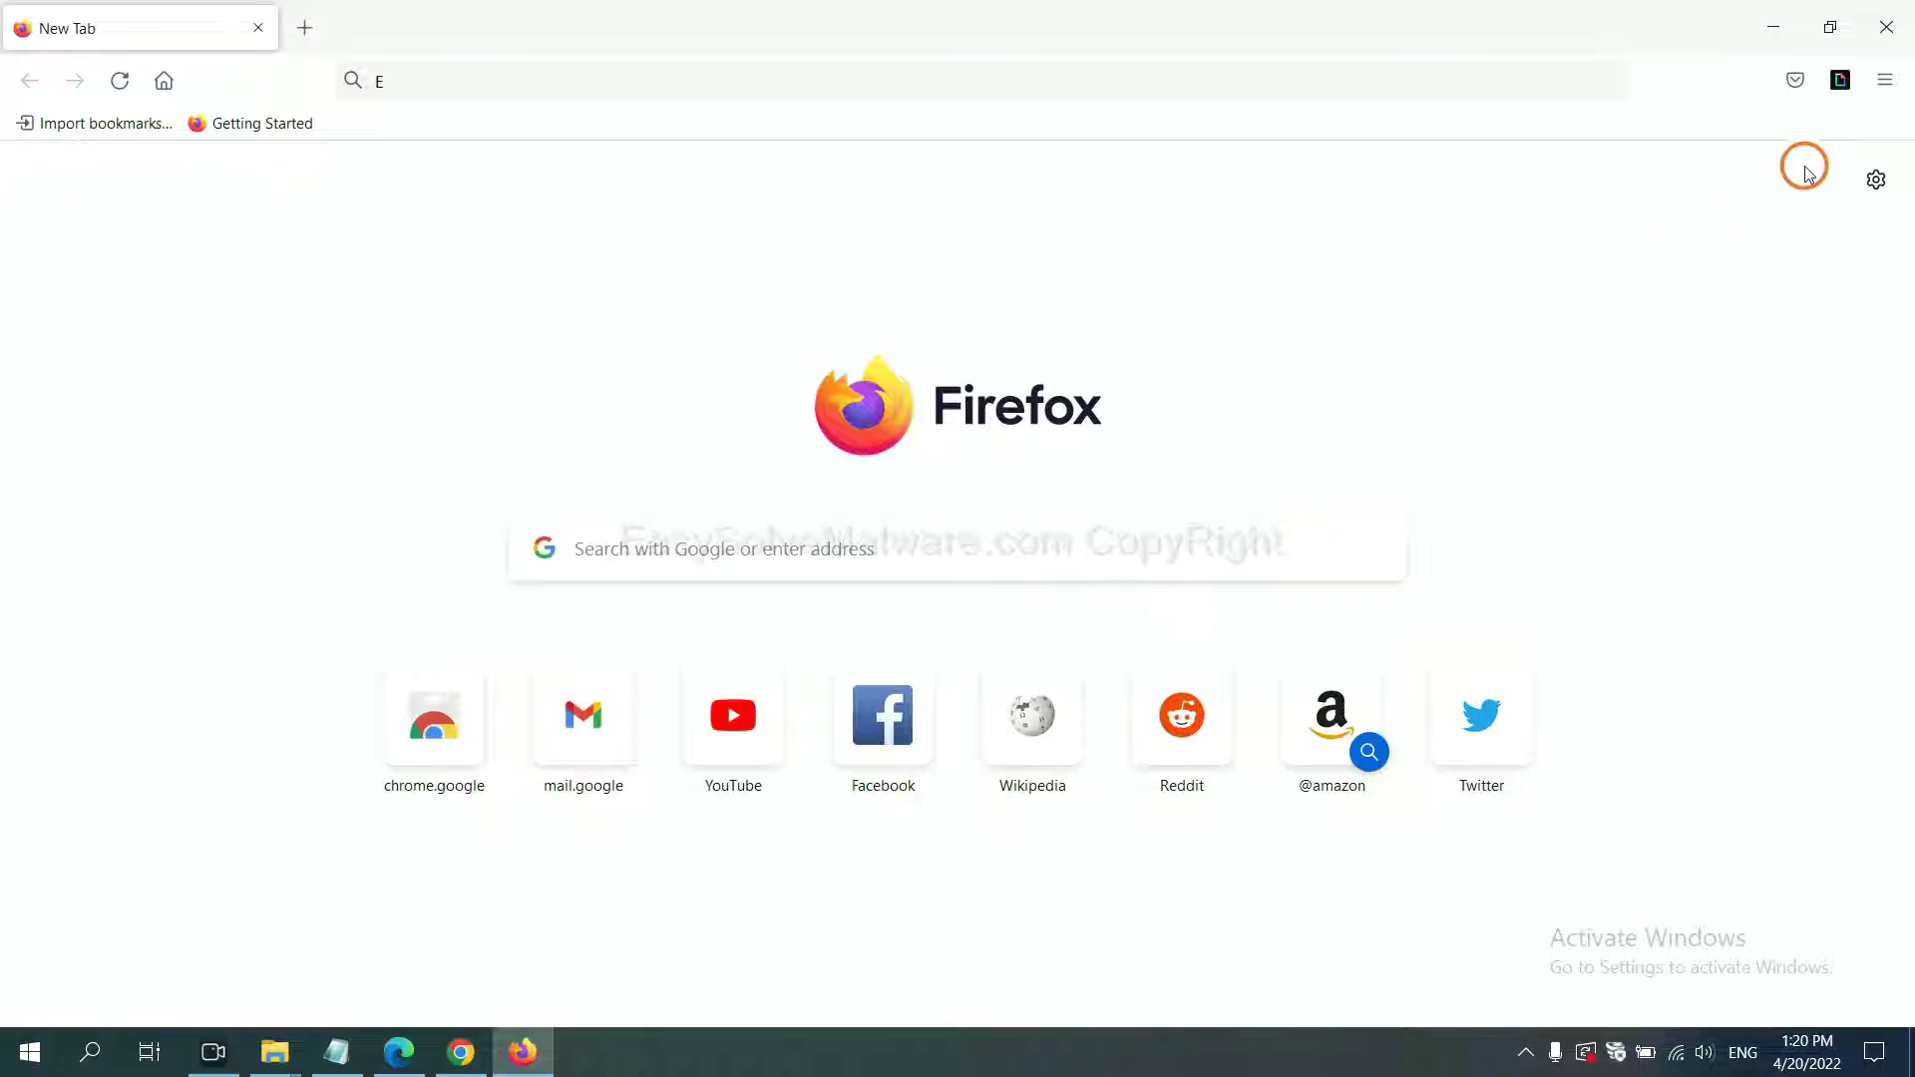
Start Refresh Firefox from the Troubleshooting Information page, then bring Microsoft Edge to the front.
click(1885, 83)
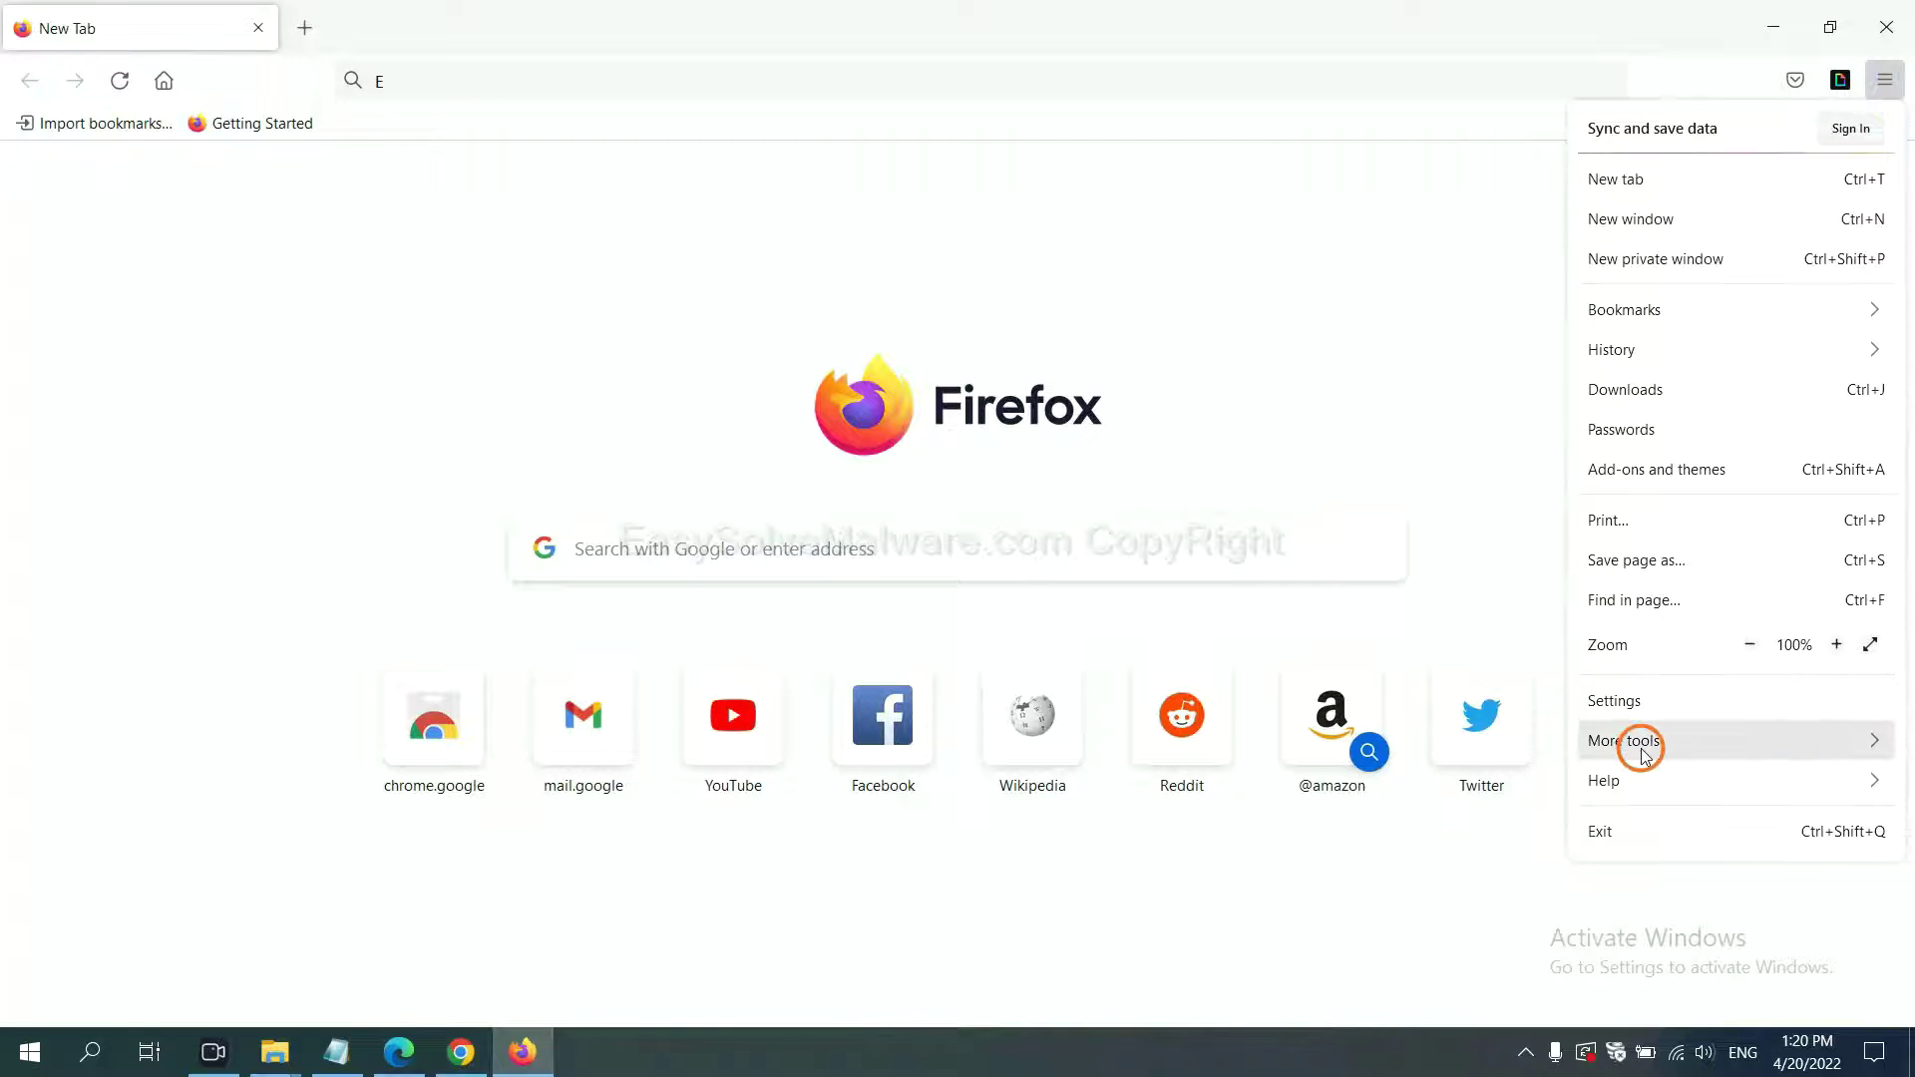
click(1648, 779)
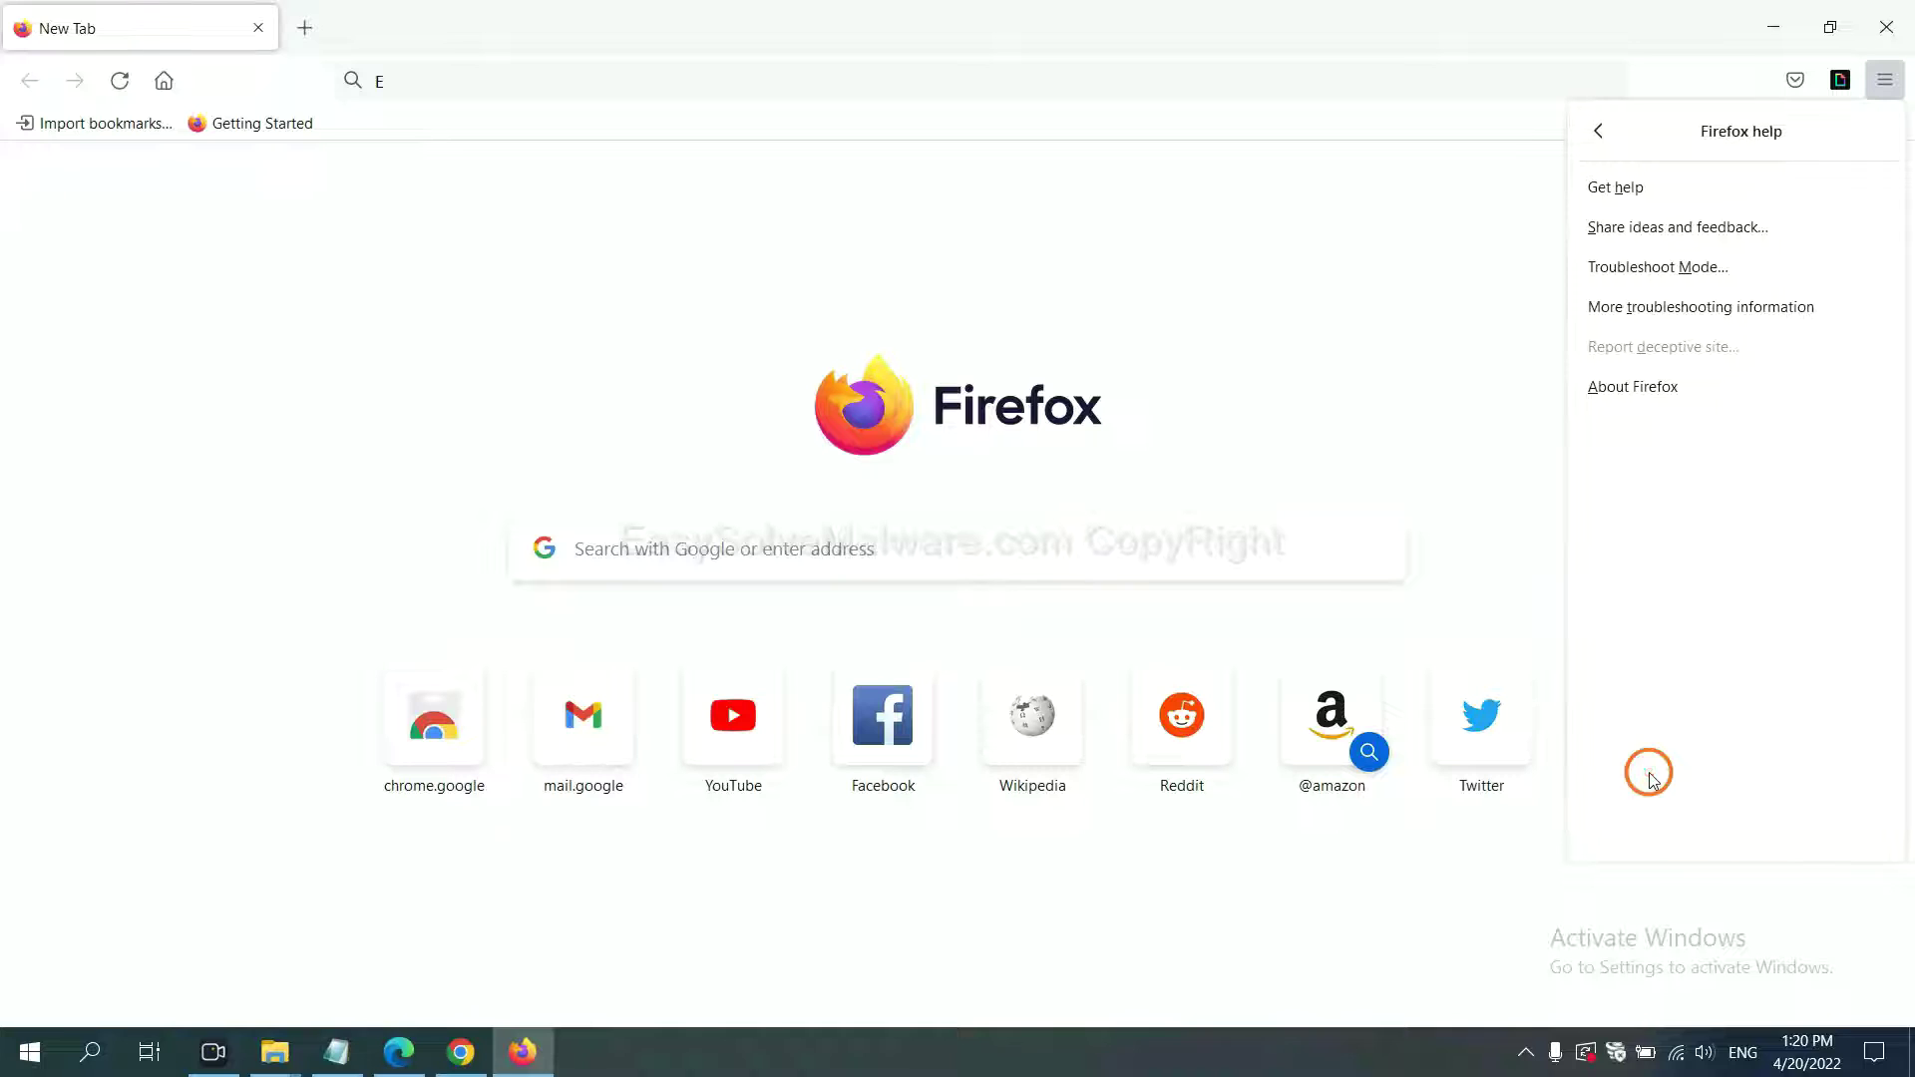
click(1683, 313)
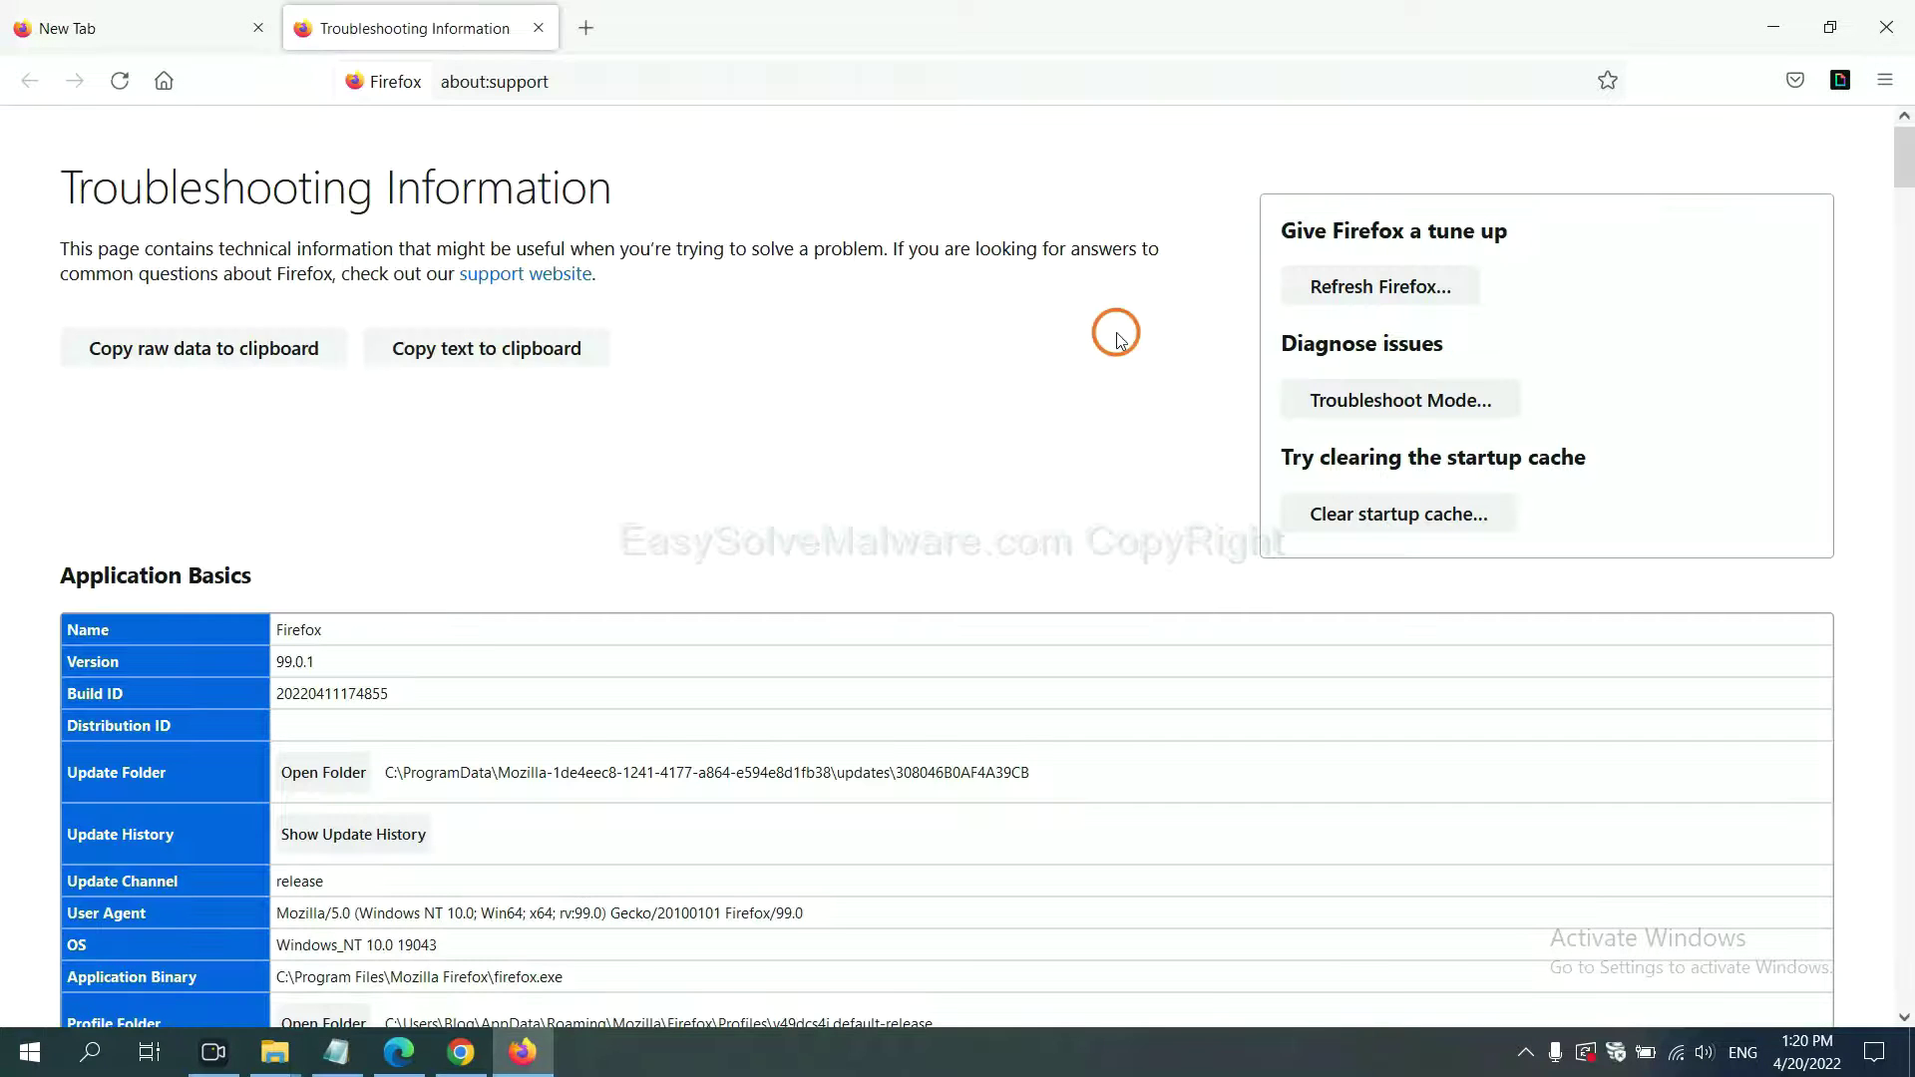
click(1346, 291)
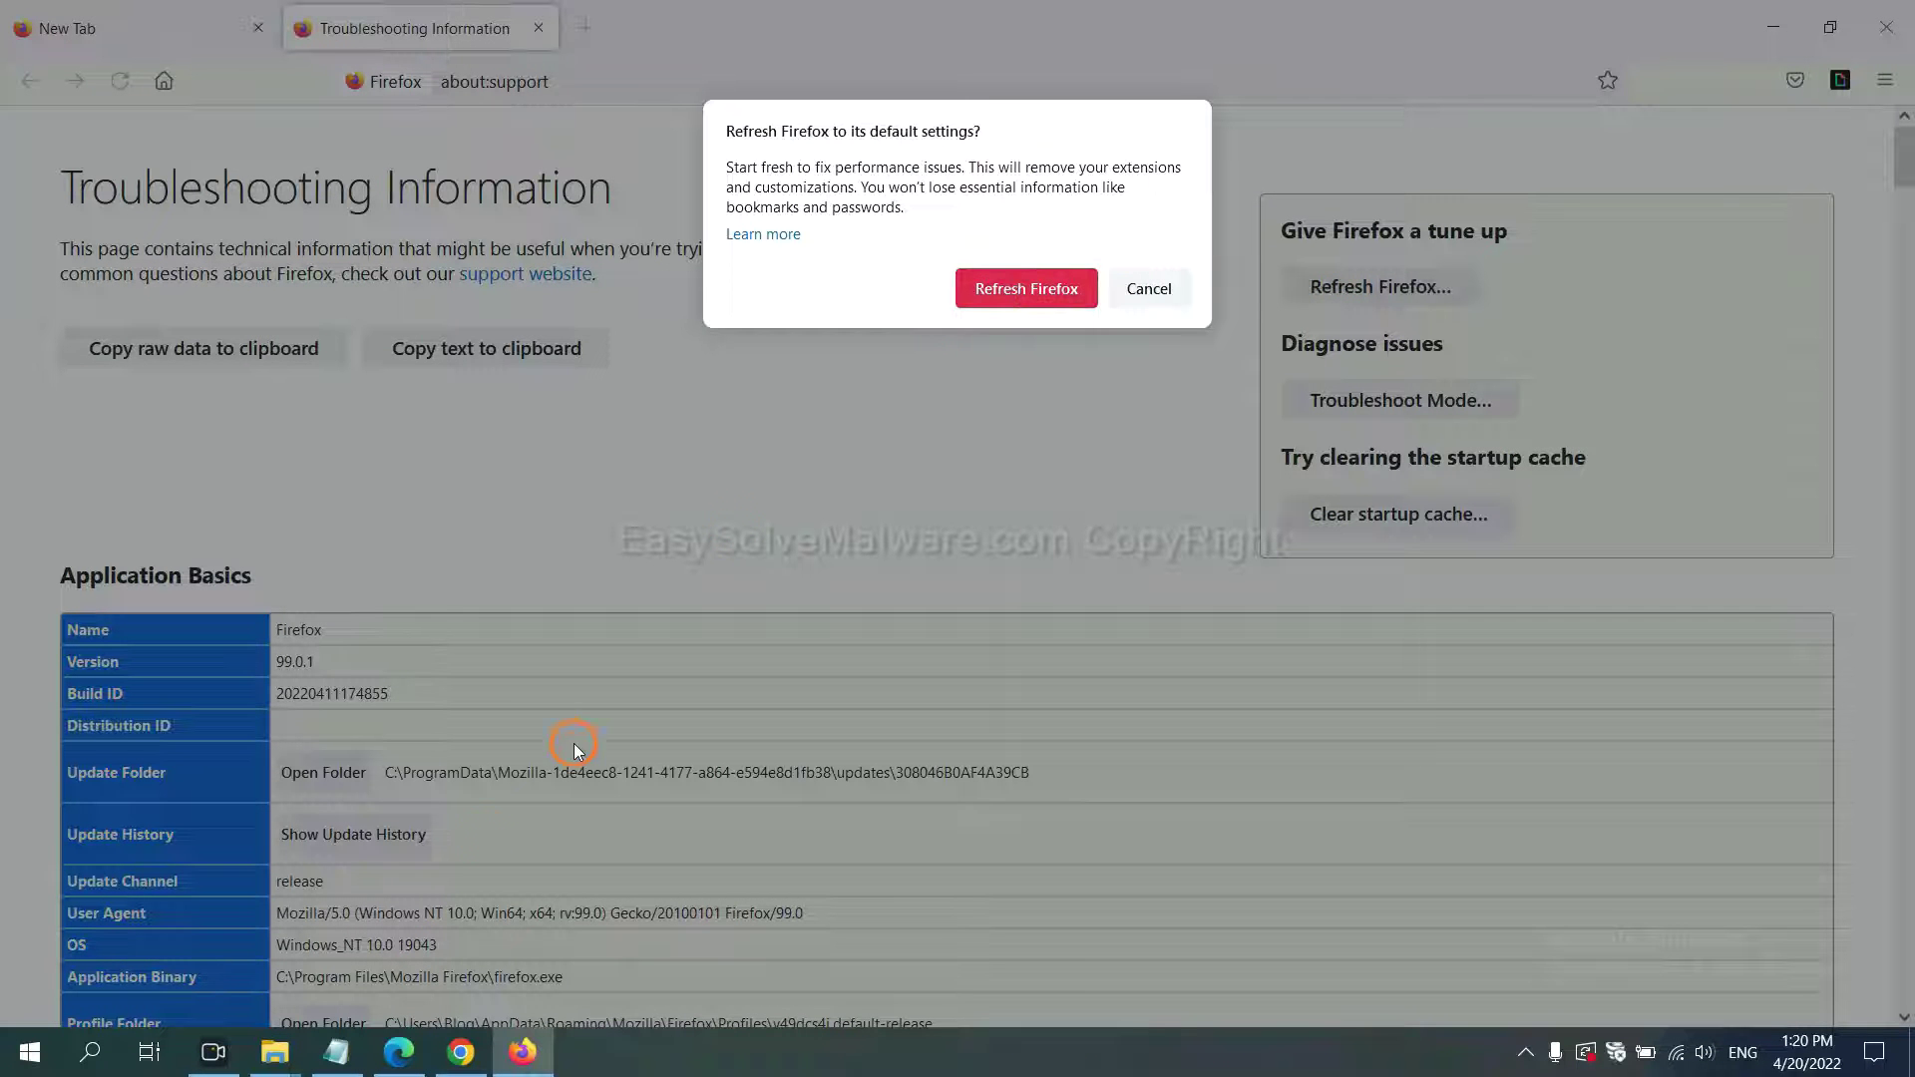
click(399, 1055)
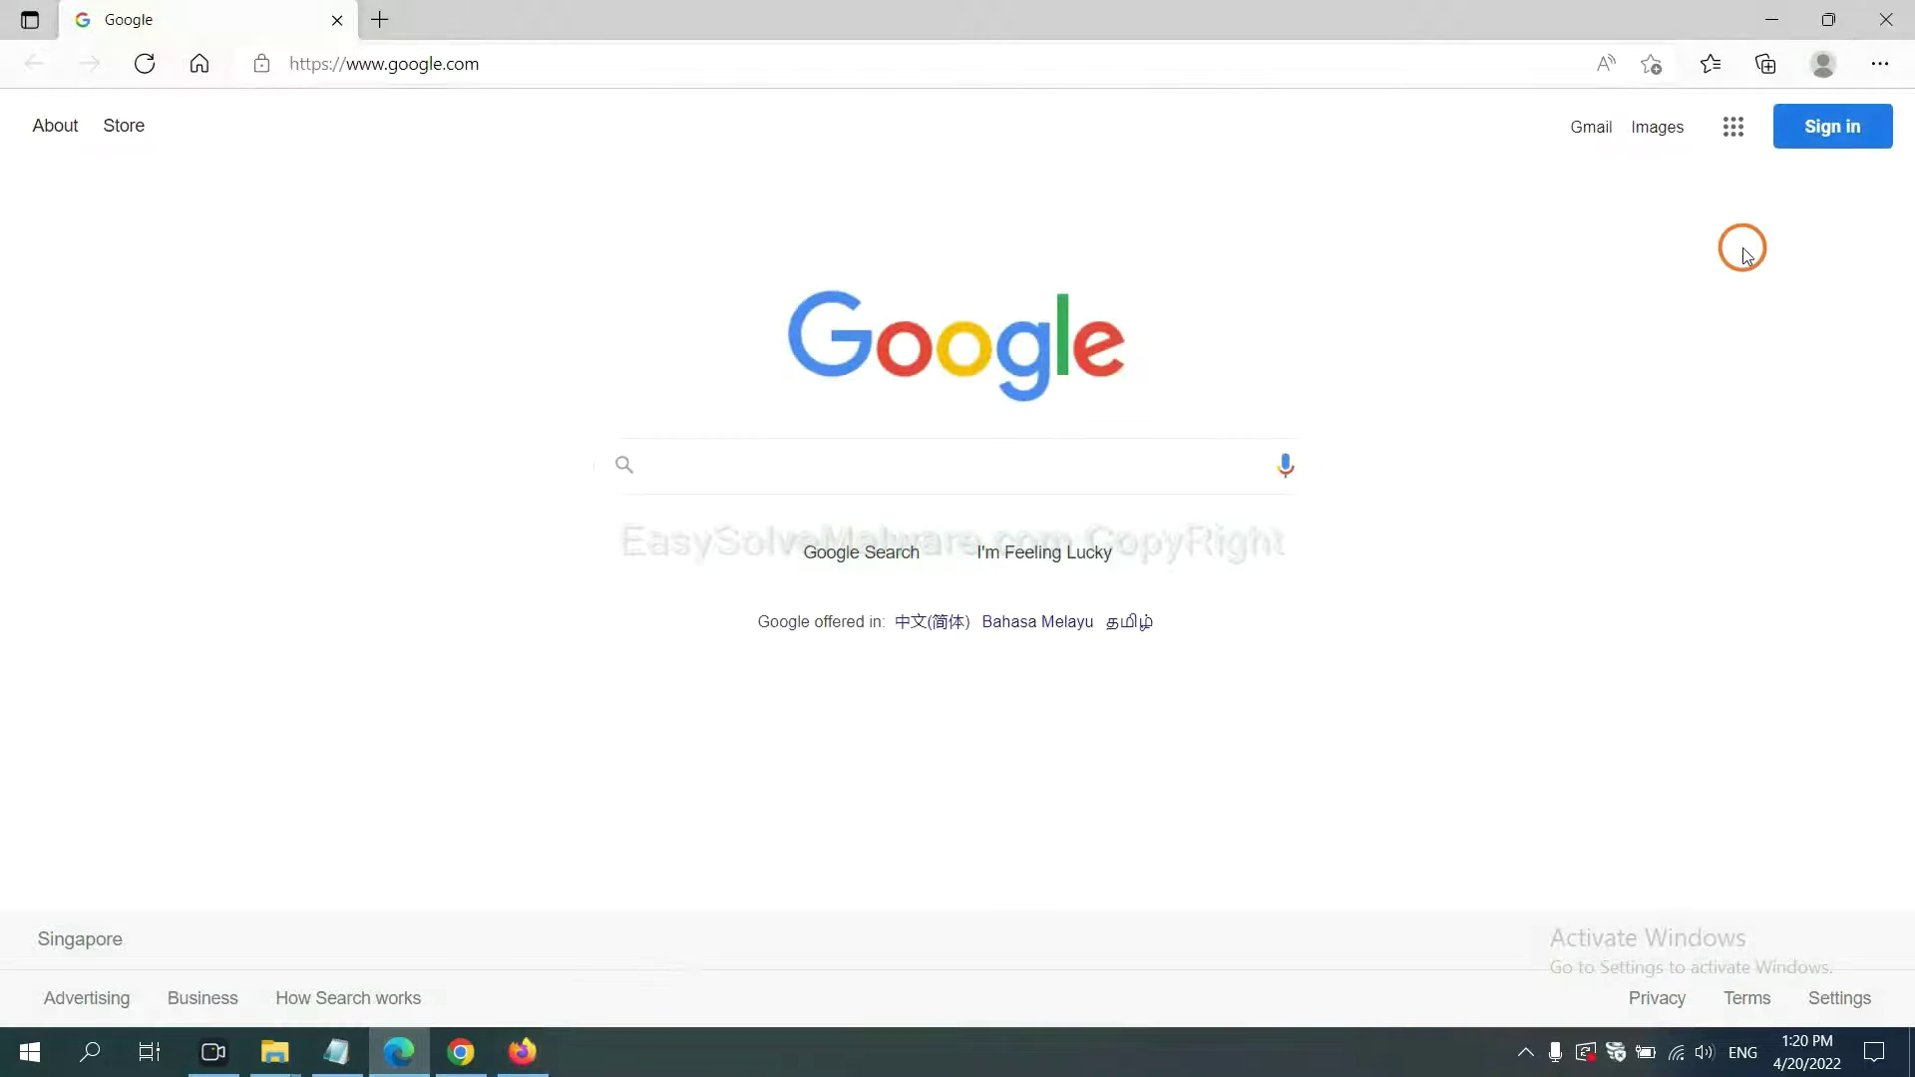
Find 'reset' in Edge settings and choose Restore settings to their default values.
click(1880, 66)
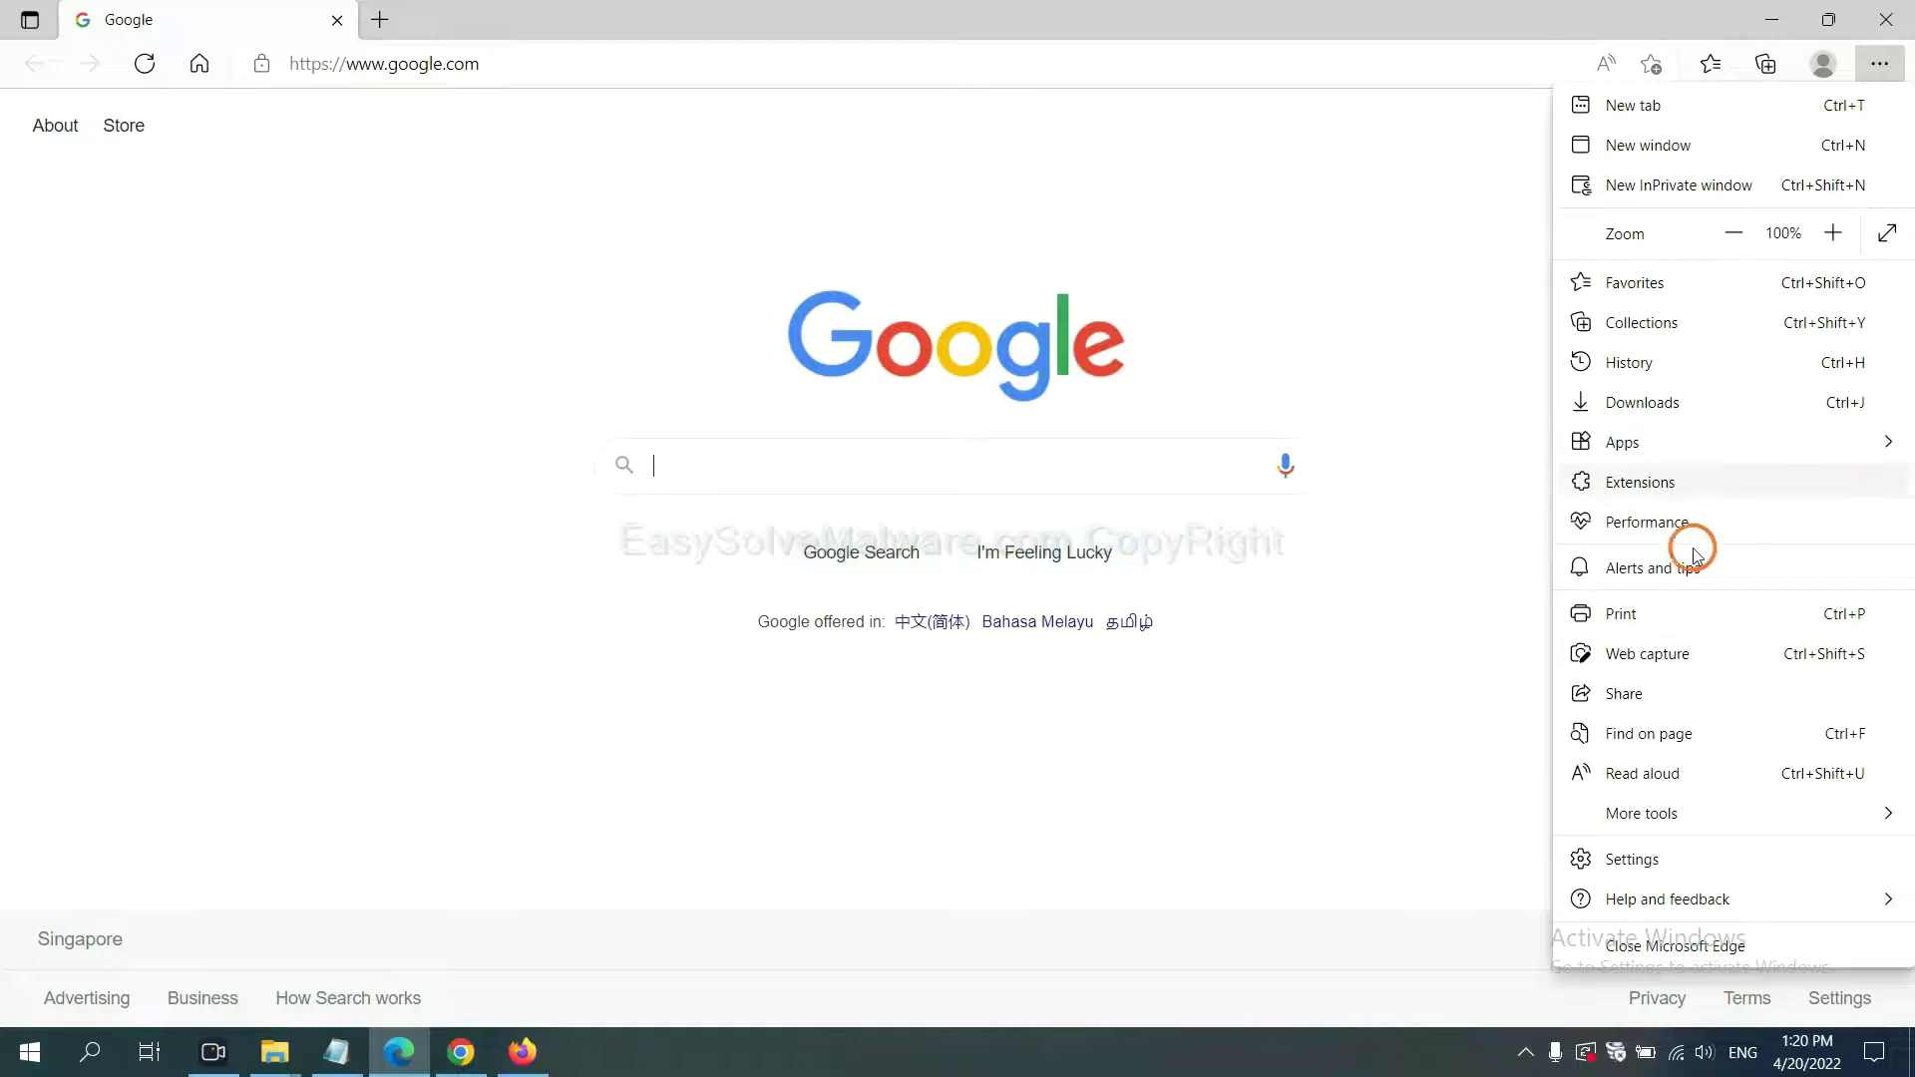
click(1635, 860)
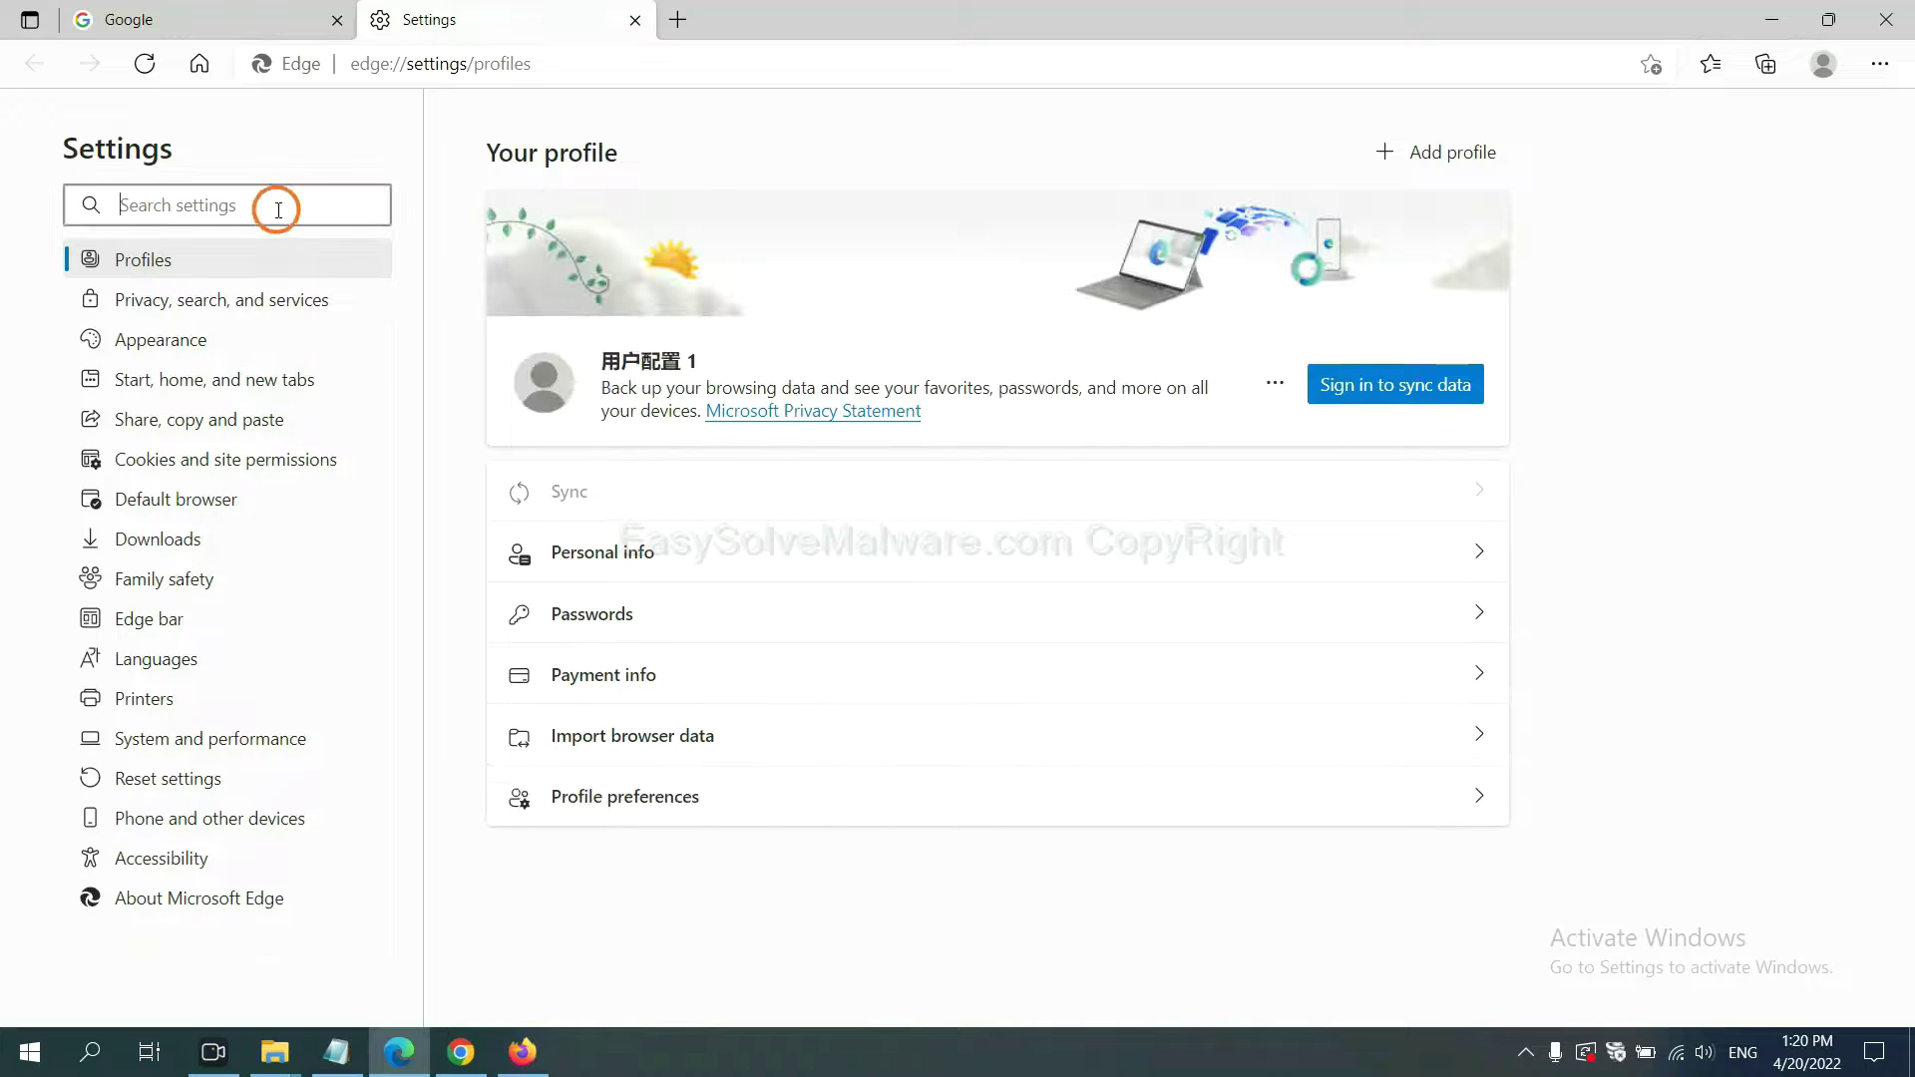
text(re)
text(se)
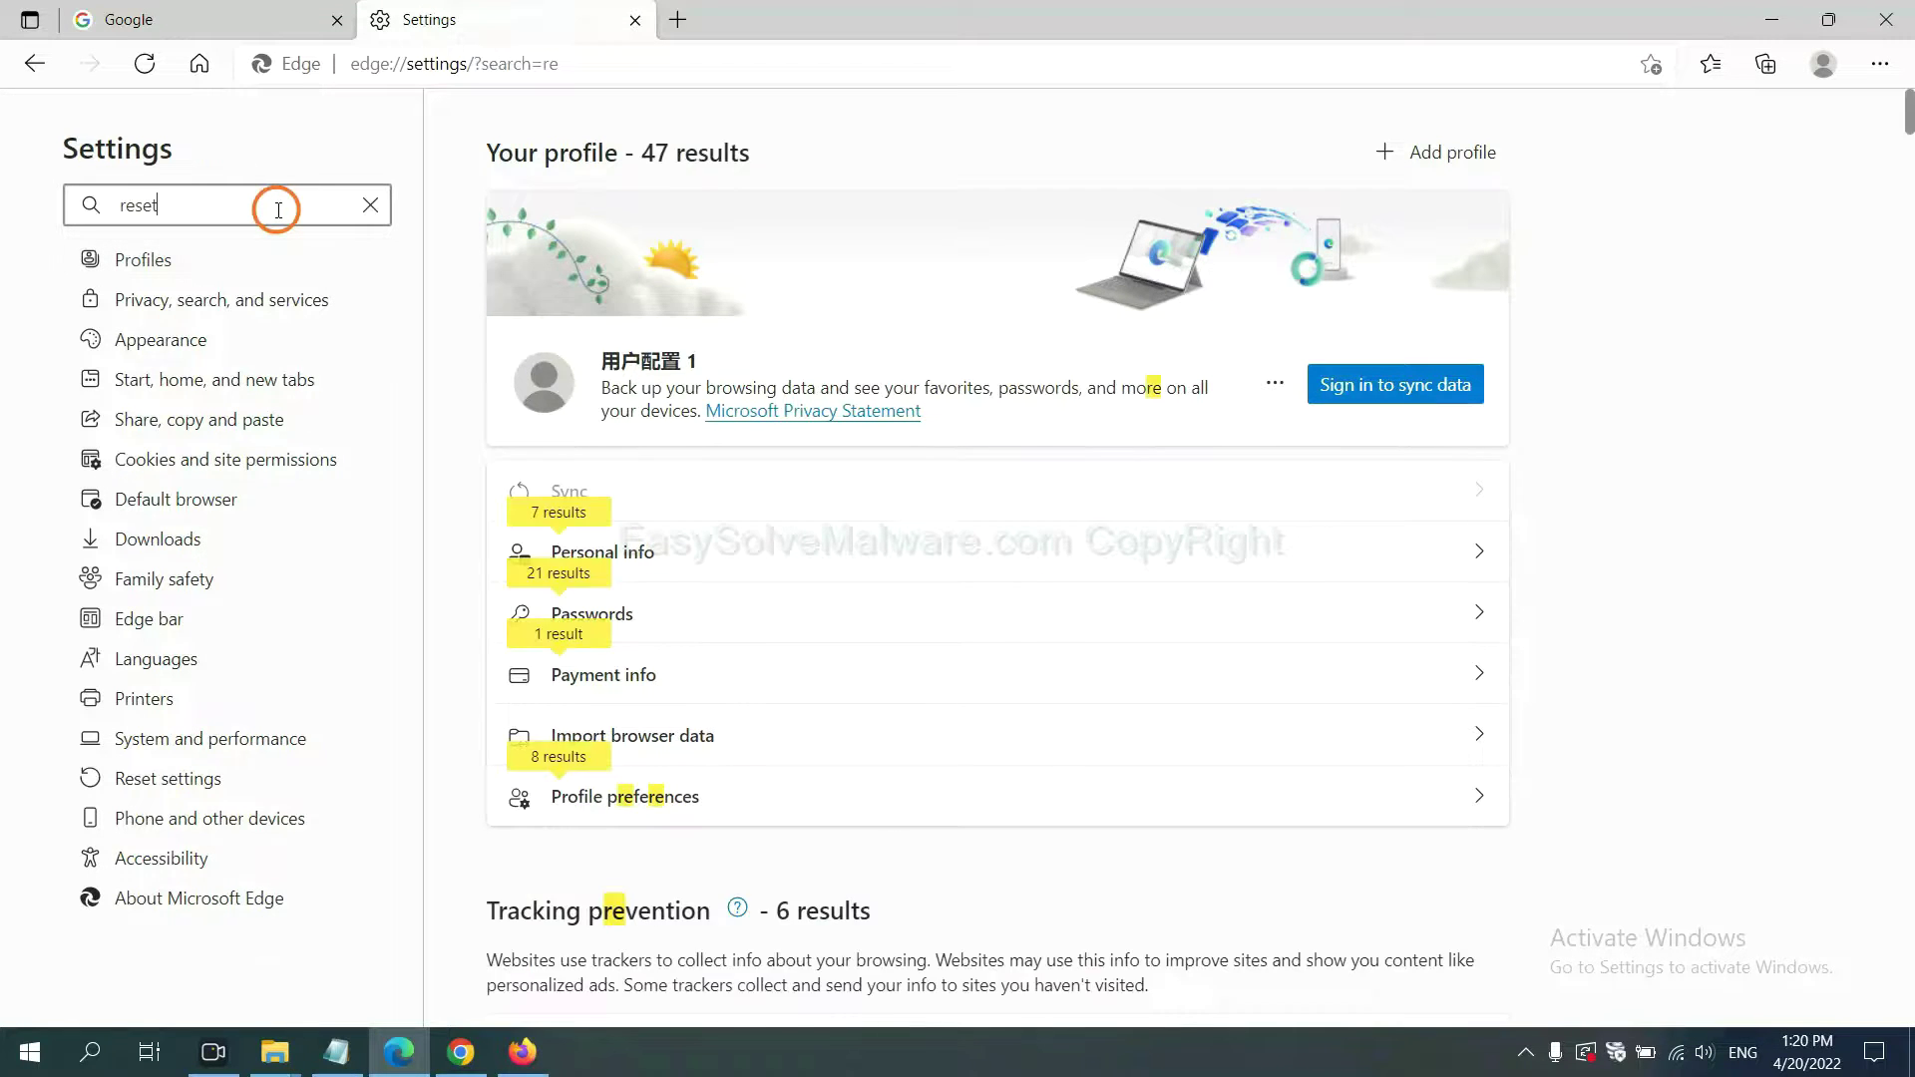
text(t)
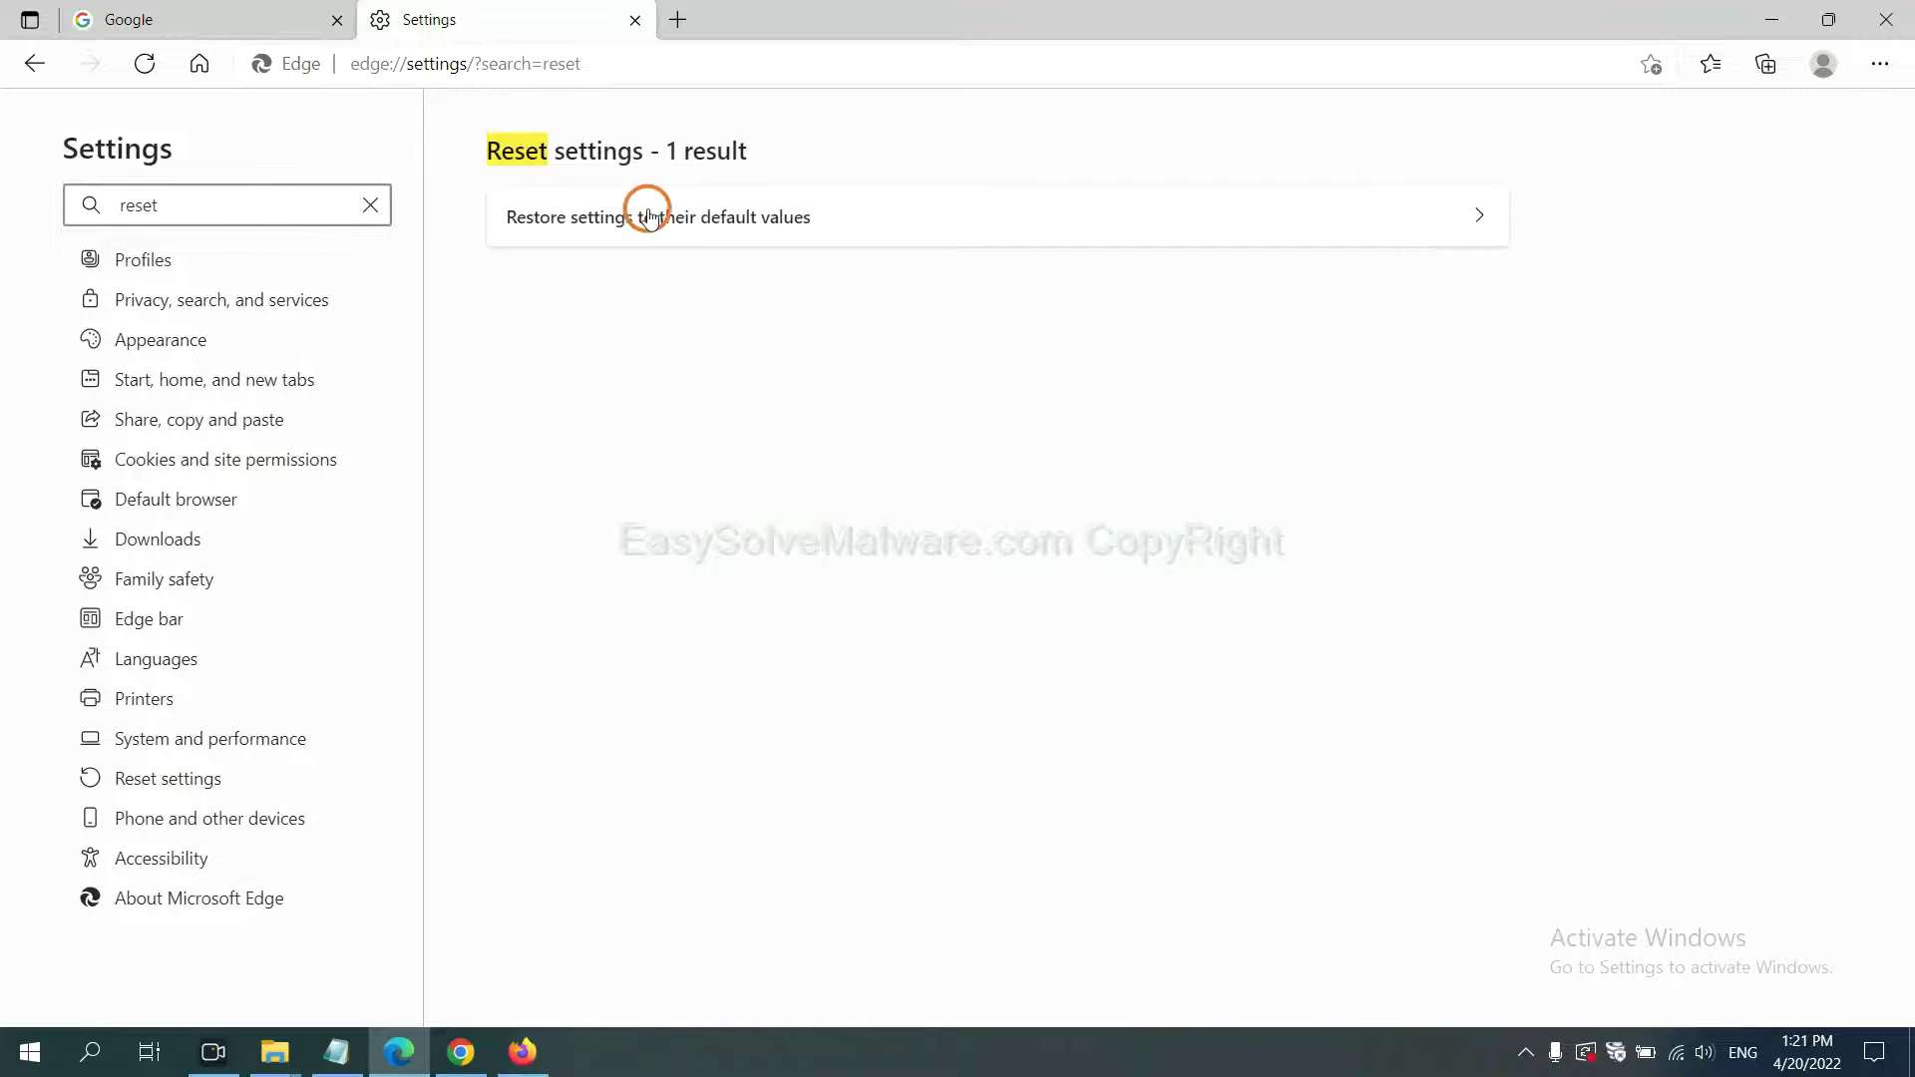
click(671, 207)
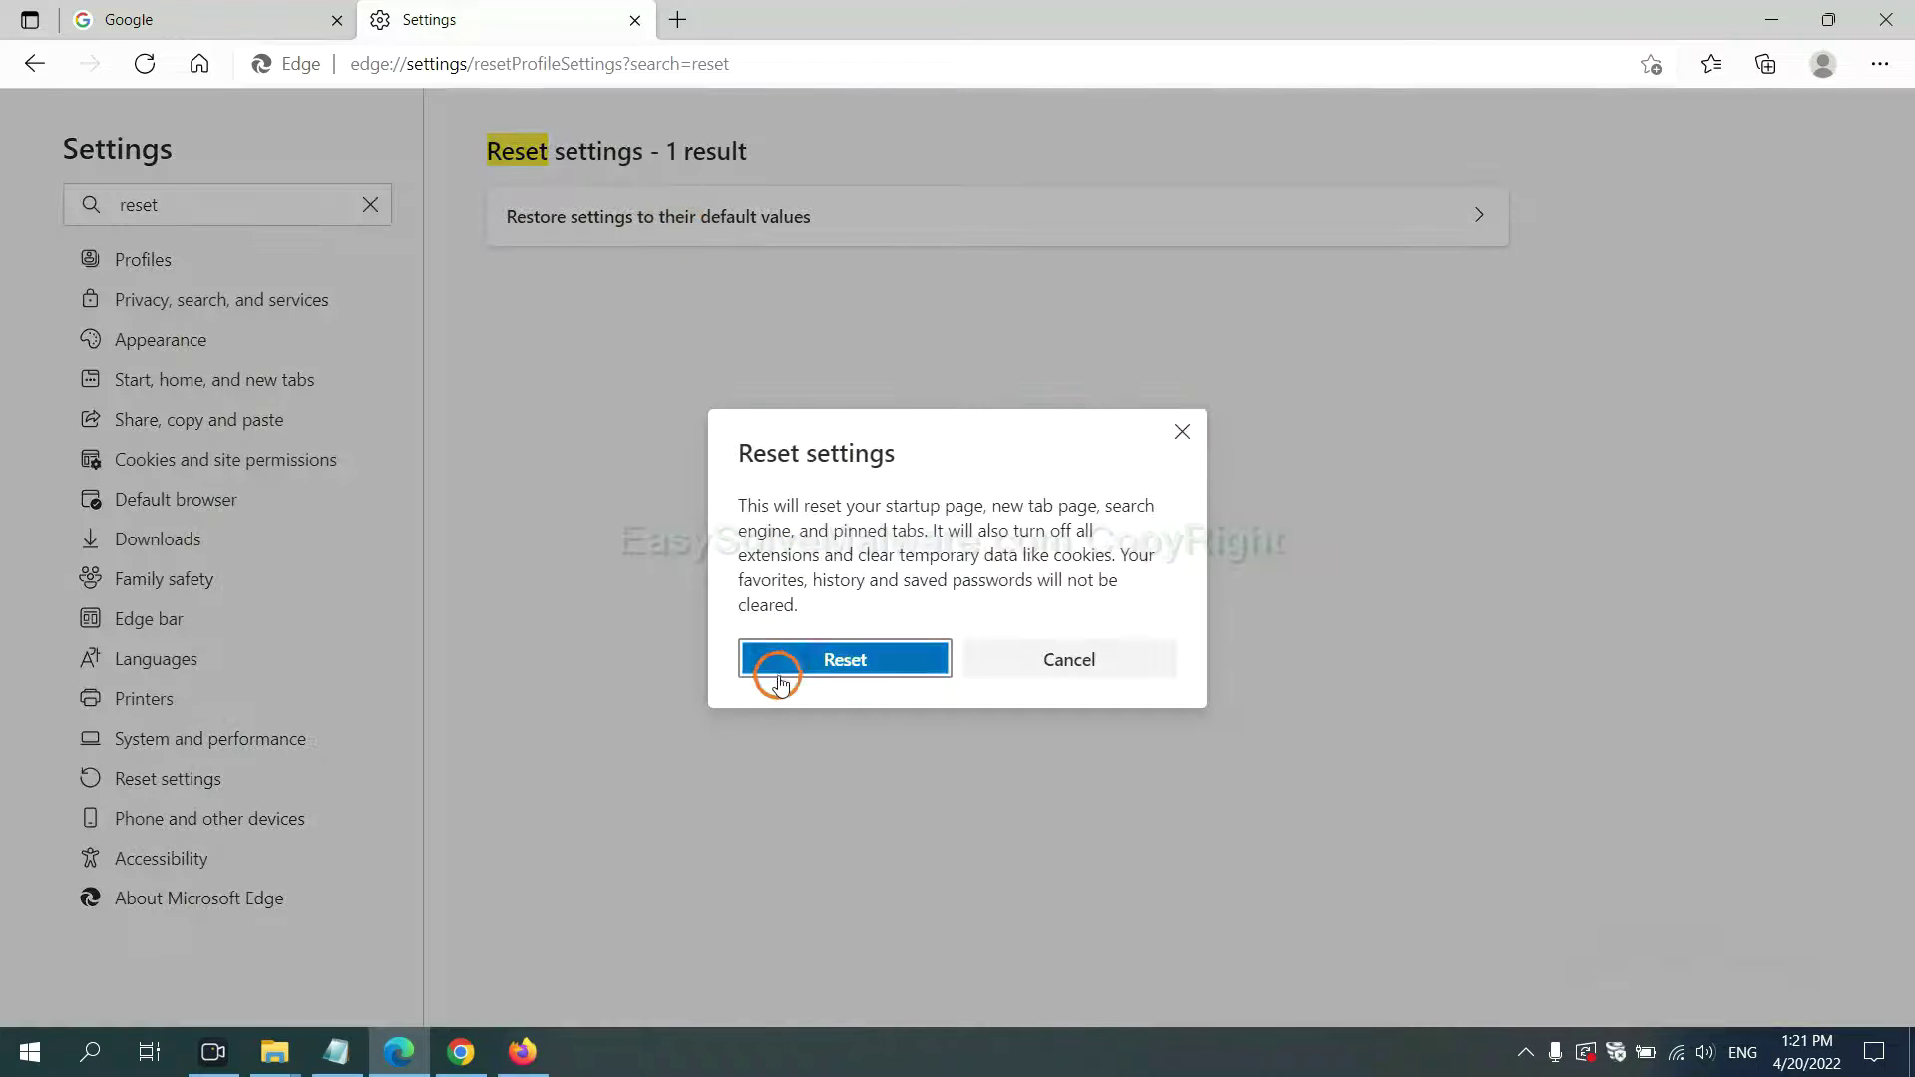